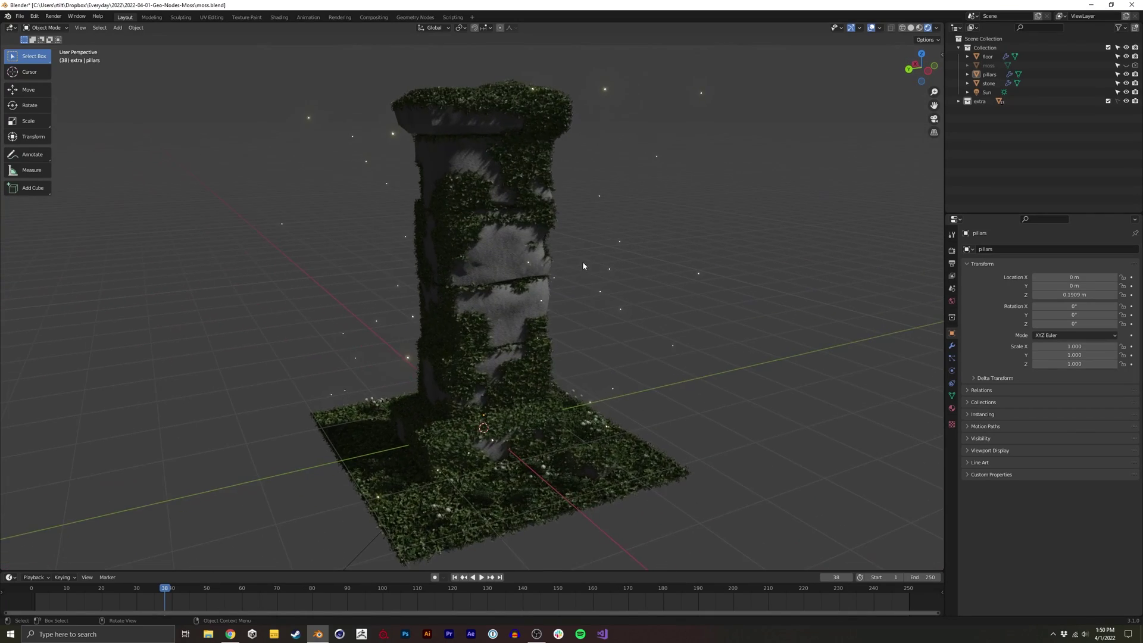
# Inspect the moss-covered pillar up close and view its underlying mesh in Edit Mode.
pyautogui.scroll(5, 595, 265)
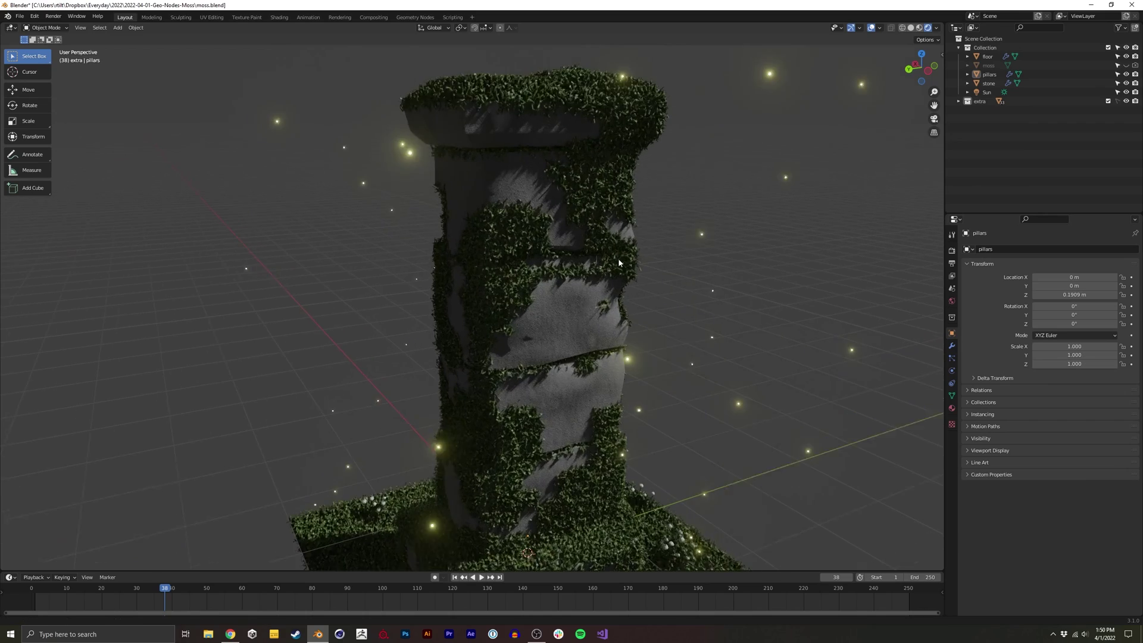
pyautogui.moveTo(622, 275); pyautogui.dragTo(580, 257, button='middle')
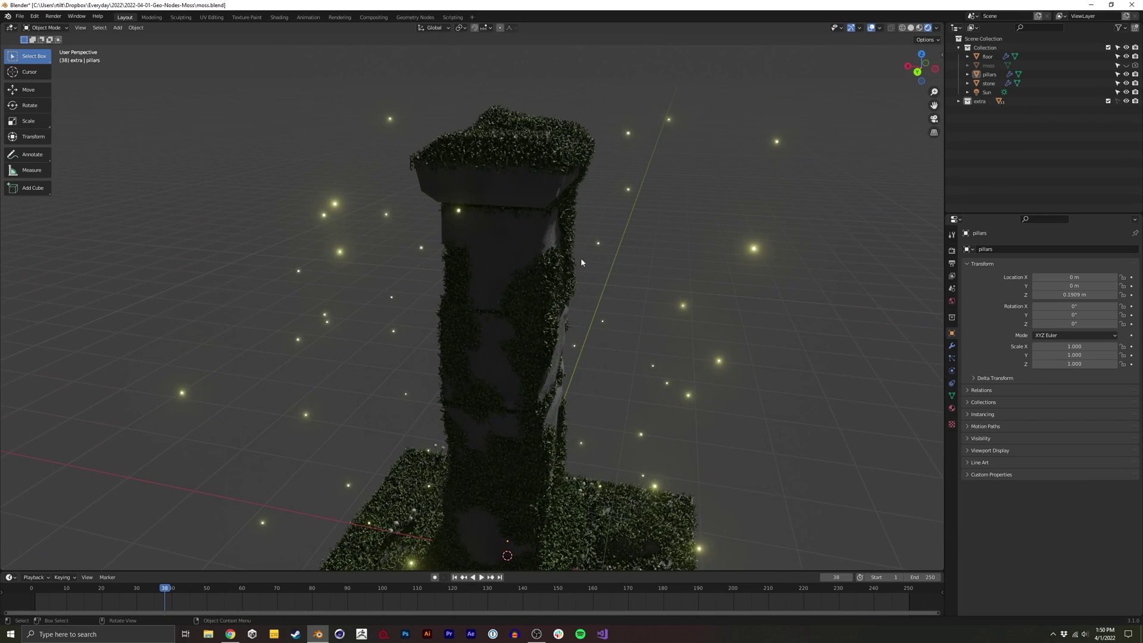
pyautogui.press('Tab')
pyautogui.moveTo(515, 145); pyautogui.dragTo(546, 447, button='middle')
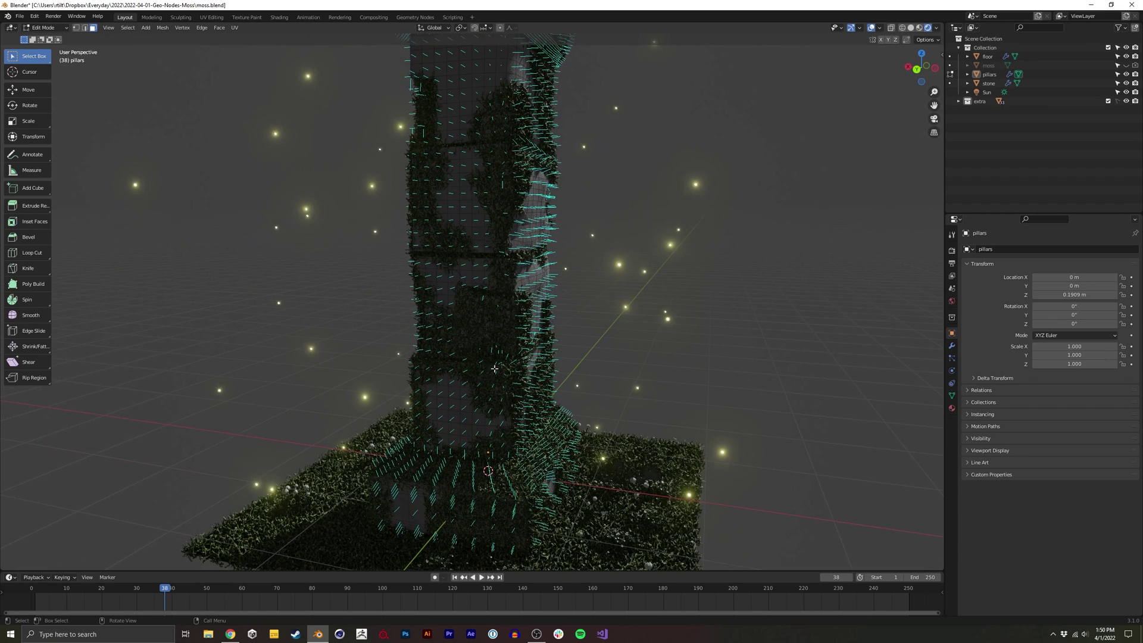
pyautogui.press('Tab')
# Paint extra moss over the bare stone in the middle of the pillar with the white Draw brush in Vertex Paint mode.
pyautogui.moveTo(553, 254); pyautogui.dragTo(491, 274, button='middle')
pyautogui.hotkey('ctrl', 'Tab')
pyautogui.click(491, 225)
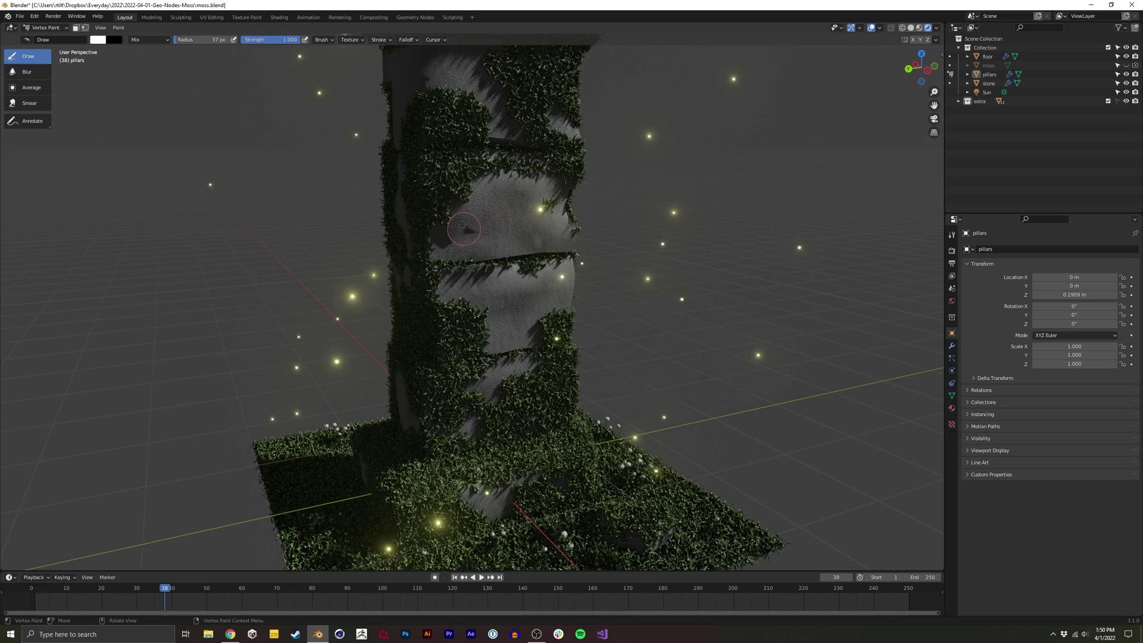
pyautogui.moveTo(458, 217); pyautogui.dragTo(498, 250)
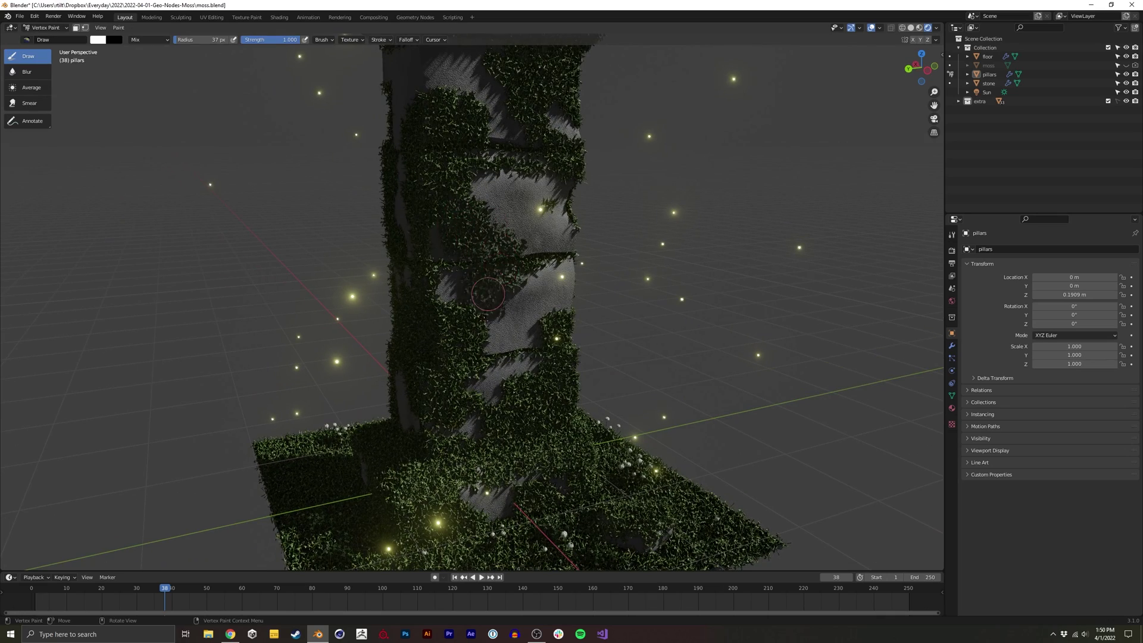
pyautogui.keyDown('shift'); pyautogui.moveTo(503, 255); pyautogui.dragTo(513, 368, button='middle'); pyautogui.keyUp('shift')
pyautogui.moveTo(604, 336); pyautogui.dragTo(508, 329, button='middle')
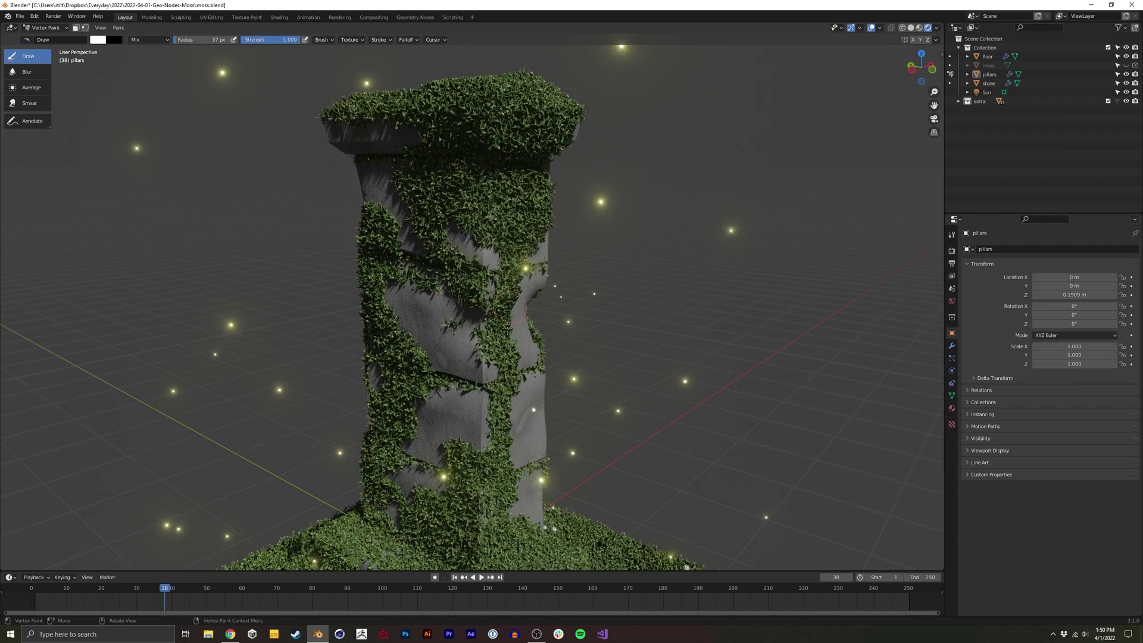
# Start a new file without saving the moss scene and clear the default objects.
pyautogui.hotkey('ctrl', 'n')
pyautogui.click(549, 294)
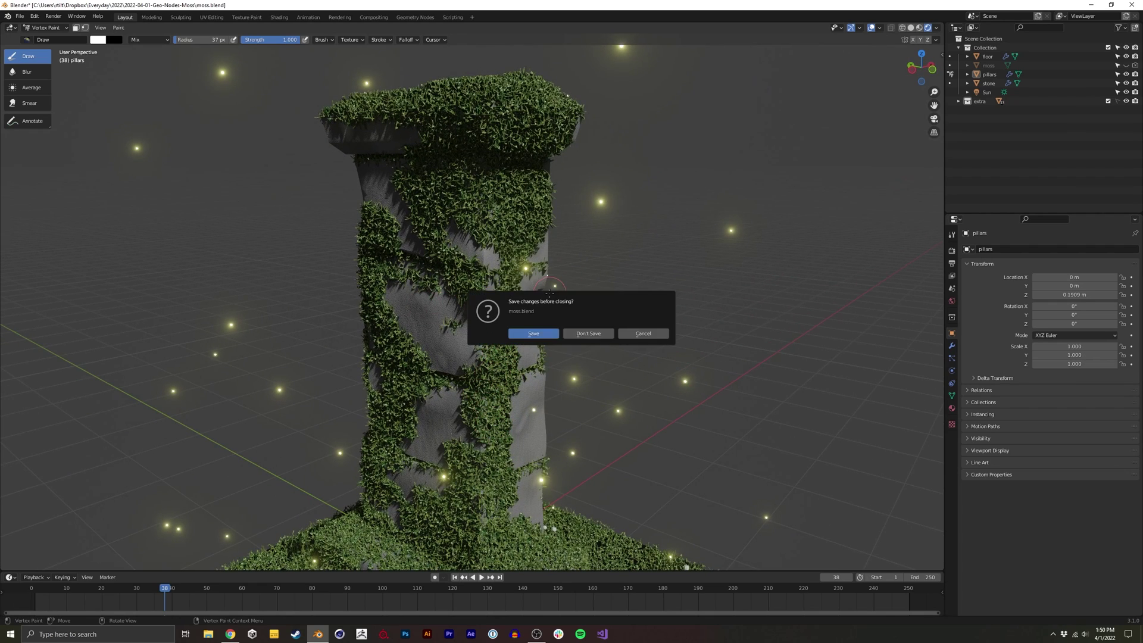
pyautogui.click(598, 333)
pyautogui.press('Delete')
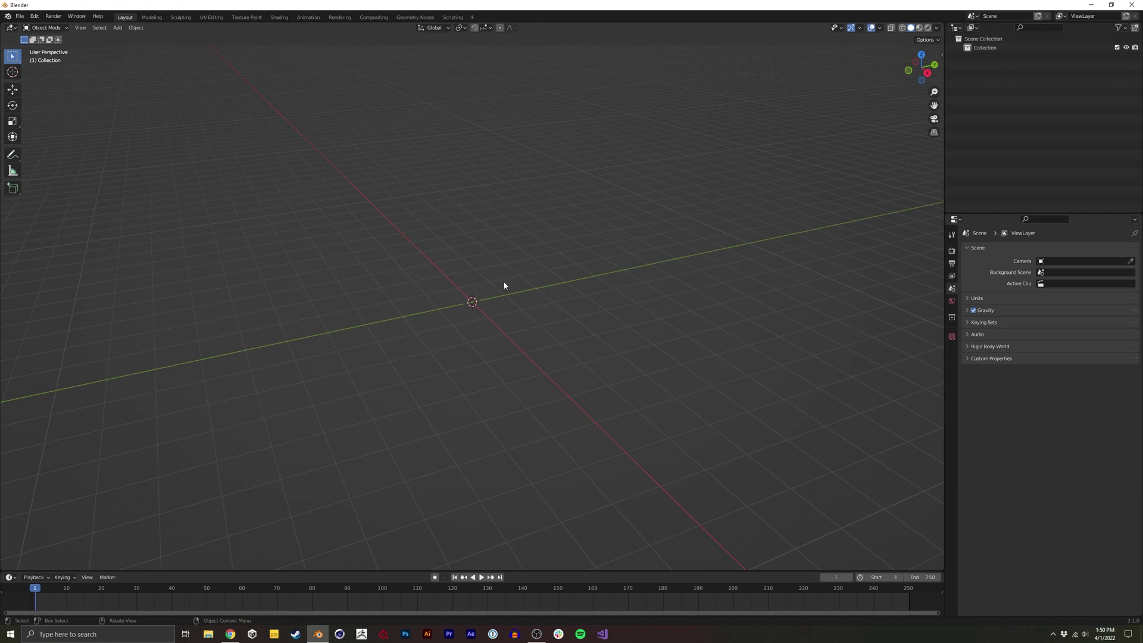
# Add a cube mesh at the world origin.
pyautogui.moveTo(505, 285); pyautogui.dragTo(515, 307, button='middle')
pyautogui.hotkey('shift', 'a')
pyautogui.moveTo(524, 307)
pyautogui.click(569, 319)
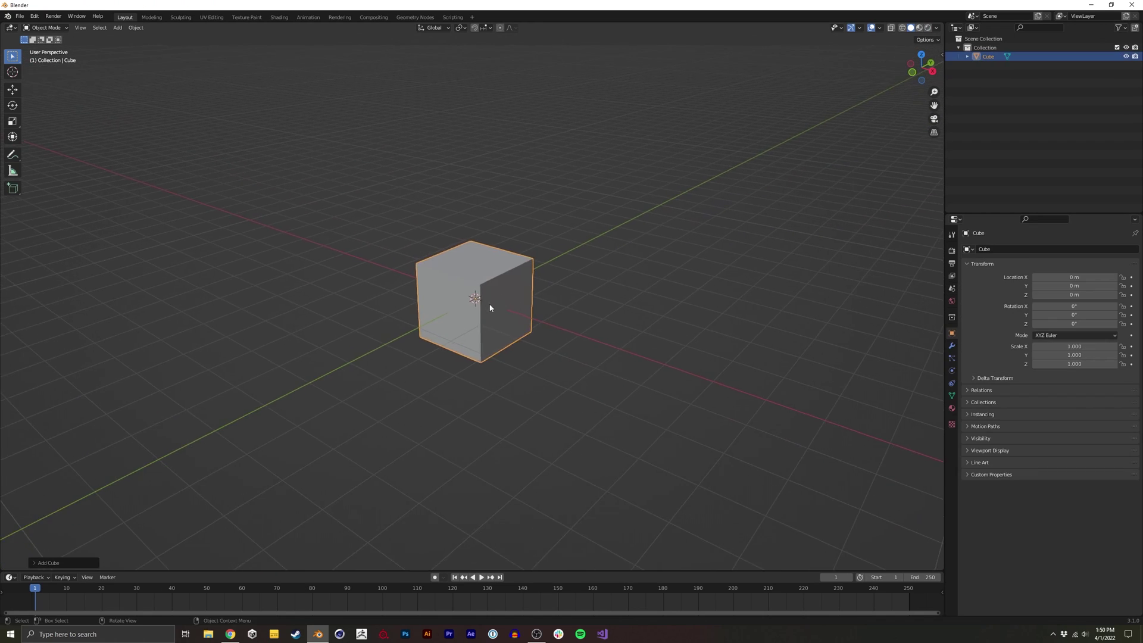
# Extrude one side face of the cube outward twice in Edit Mode and raise the end face to bend the arm.
pyautogui.press('Tab')
pyautogui.press('3')
pyautogui.click(501, 307)
pyautogui.press('e')
pyautogui.click(648, 359)
pyautogui.press('e')
pyautogui.click(744, 370)
pyautogui.press('g')
pyautogui.click(795, 321)
# Extrude the cube's adjacent side face twice to form a second arm that slopes down and levels out.
pyautogui.scroll(-2, 686, 381)
pyautogui.moveTo(686, 381); pyautogui.dragTo(660, 376, button='middle')
pyautogui.click(485, 309)
pyautogui.press('e')
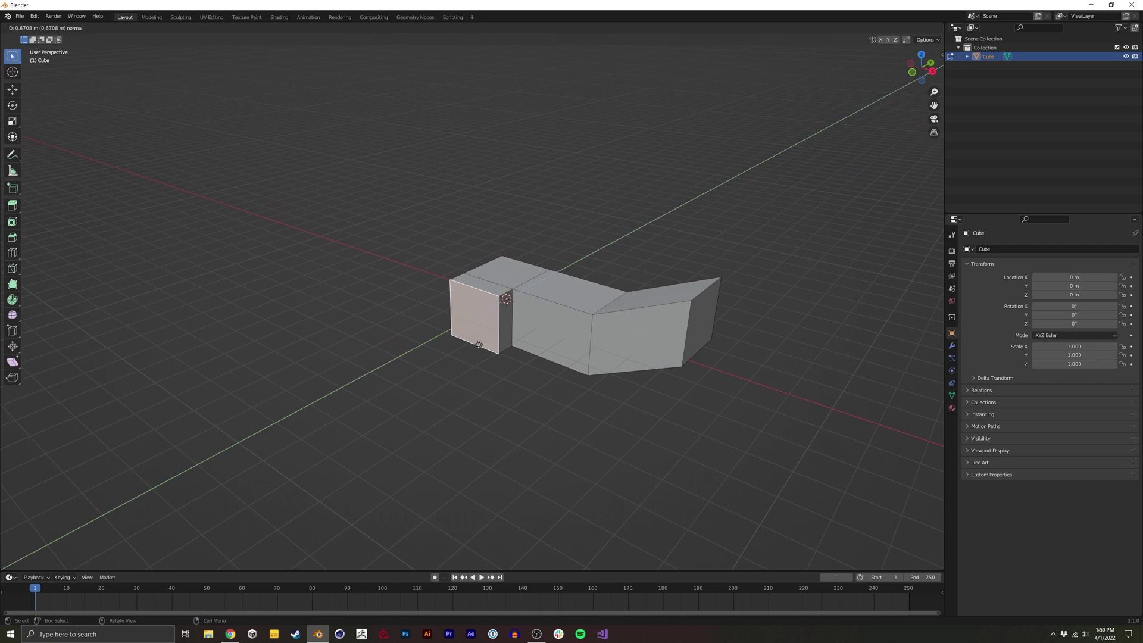
pyautogui.click(447, 442)
pyautogui.press('e')
pyautogui.click(327, 489)
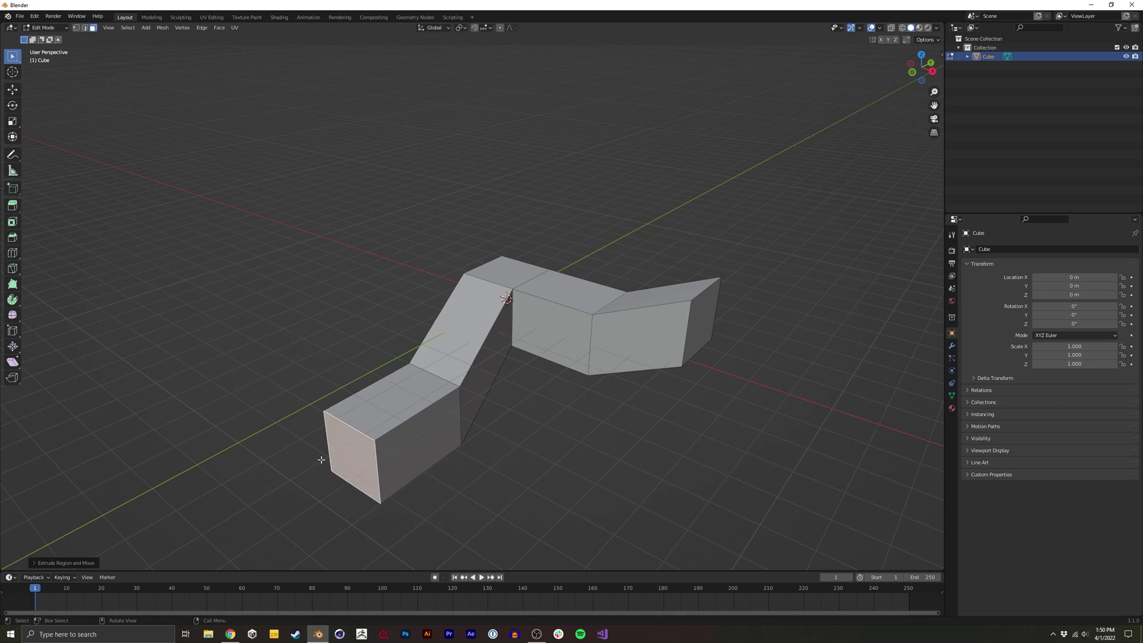
# Lengthen the second arm with another extrusion and add a centred loop cut across its end segment.
pyautogui.moveTo(326, 489); pyautogui.dragTo(485, 421, button='middle')
pyautogui.press('e')
pyautogui.click(661, 415)
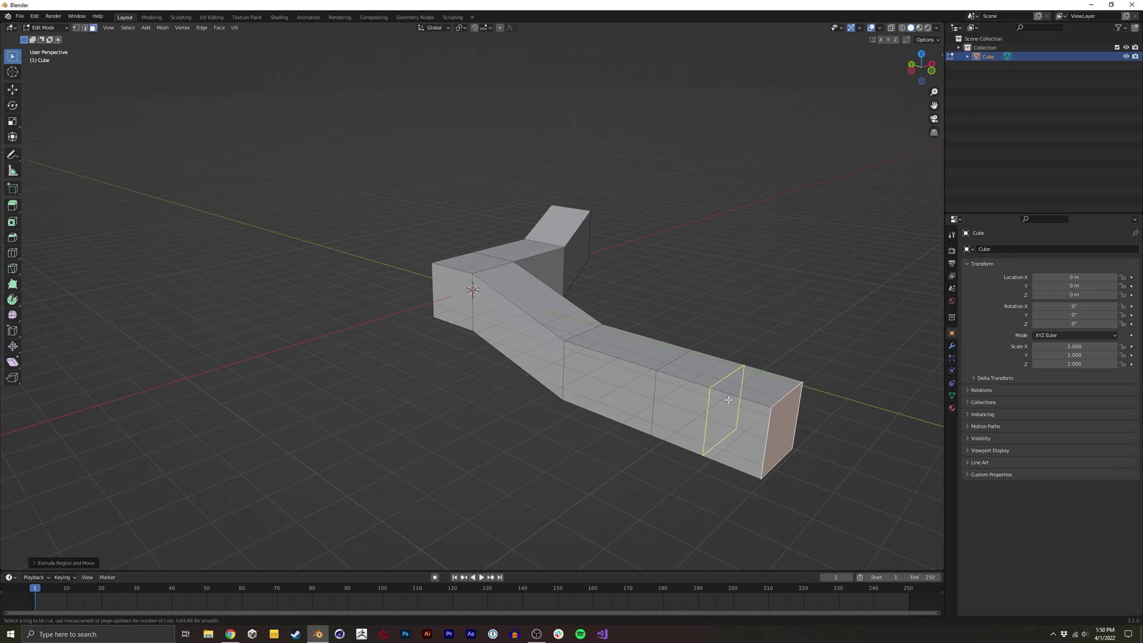
pyautogui.click(728, 399)
pyautogui.rightClick(722, 377)
# Extrude the top face beside the new loop cut upward in two segments, shifting it sideways to make a bent upright.
pyautogui.press('3')
pyautogui.click(701, 371)
pyautogui.press('e')
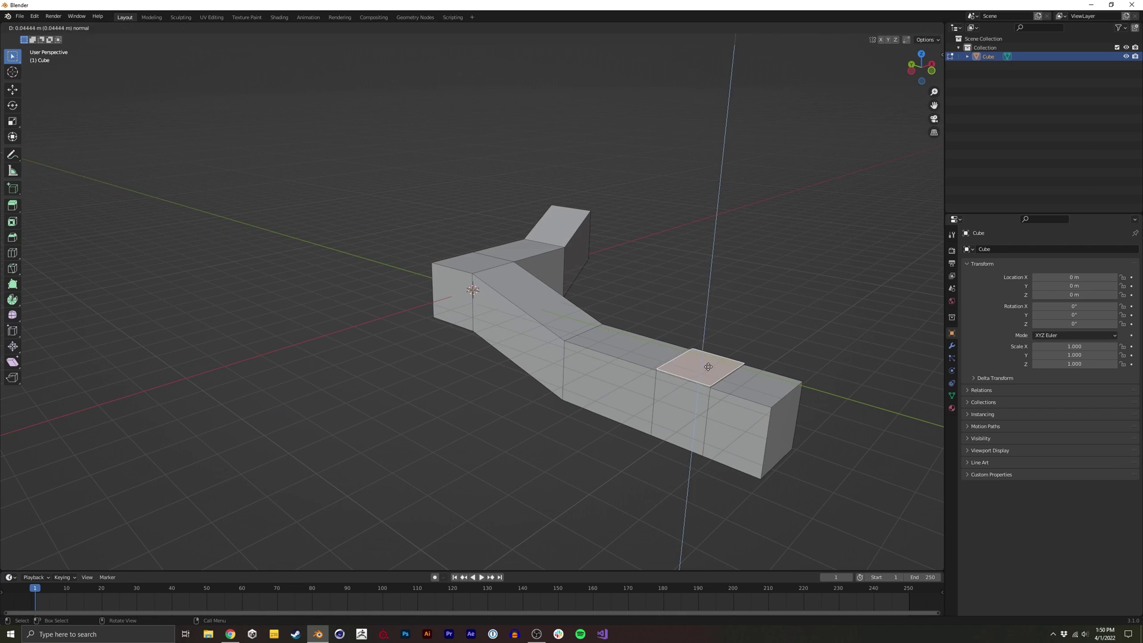
pyautogui.click(707, 298)
pyautogui.moveTo(708, 297); pyautogui.dragTo(680, 300, button='middle')
pyautogui.press('g')
pyautogui.click(625, 284)
pyautogui.press('g')
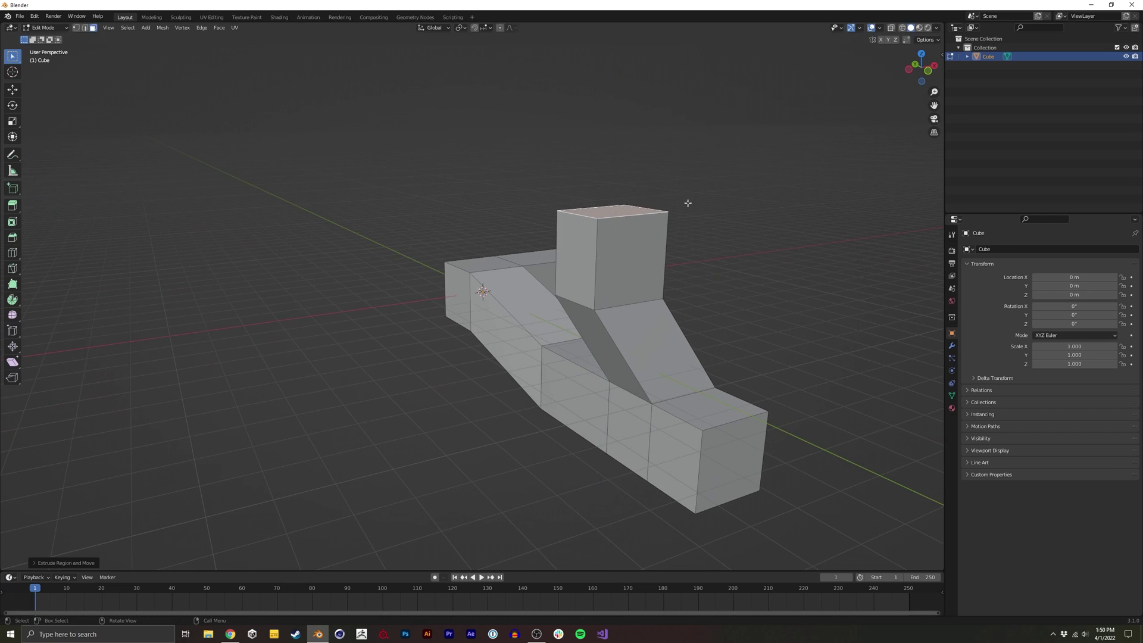
pyautogui.click(707, 238)
# Extrude the cube's opposite free side into a third arm, angled downward first and then running straight outward.
pyautogui.moveTo(707, 238); pyautogui.dragTo(737, 255, button='middle')
pyautogui.moveTo(599, 322); pyautogui.dragTo(563, 310, button='middle')
pyautogui.press('e')
pyautogui.click(573, 309)
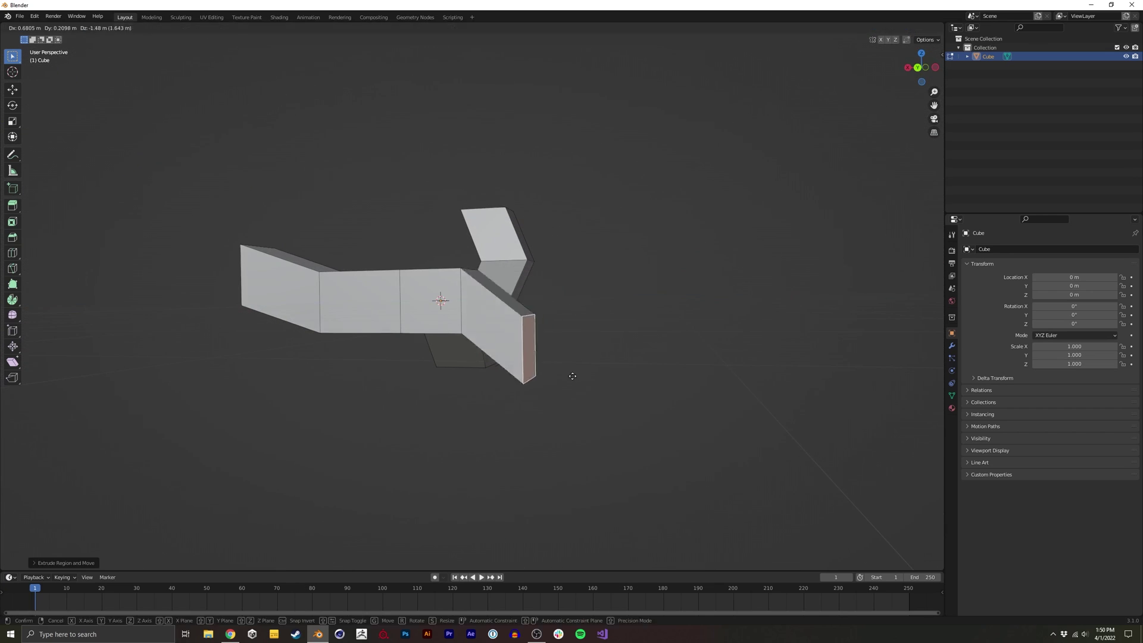
pyautogui.moveTo(572, 377); pyautogui.dragTo(671, 346, button='middle')
pyautogui.press('g')
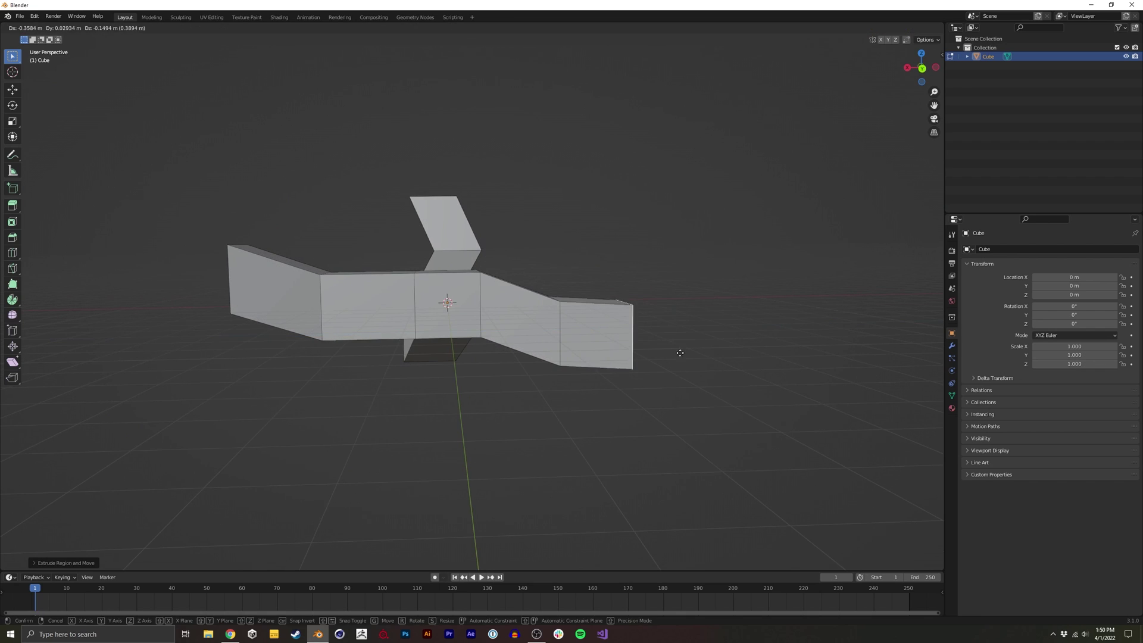
pyautogui.click(679, 353)
pyautogui.press('e')
pyautogui.click(805, 333)
# Extrude a side face of the third arm into a long multi-segment branch and shift its end face downward.
pyautogui.click(594, 331)
pyautogui.moveTo(594, 334); pyautogui.dragTo(709, 398, button='middle')
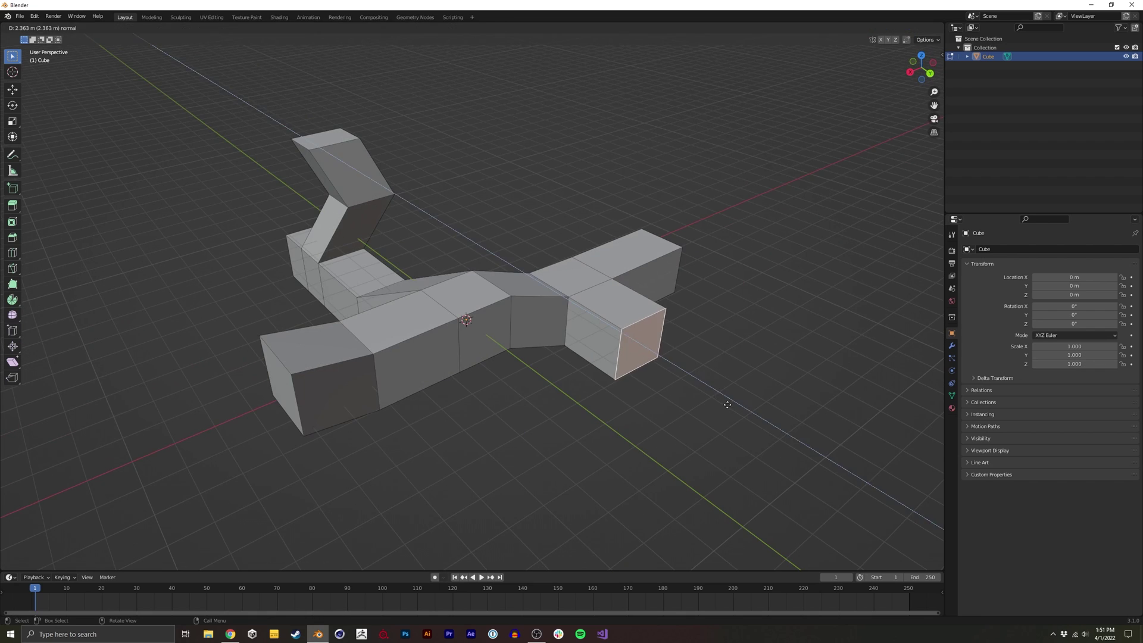
pyautogui.press('e')
pyautogui.click(858, 475)
pyautogui.moveTo(857, 475); pyautogui.dragTo(797, 506, button='middle')
pyautogui.scroll(-2, 714, 405)
pyautogui.keyDown('shift'); pyautogui.moveTo(690, 405); pyautogui.dragTo(679, 351, button='middle'); pyautogui.keyUp('shift')
pyautogui.press('e')
pyautogui.click(710, 390)
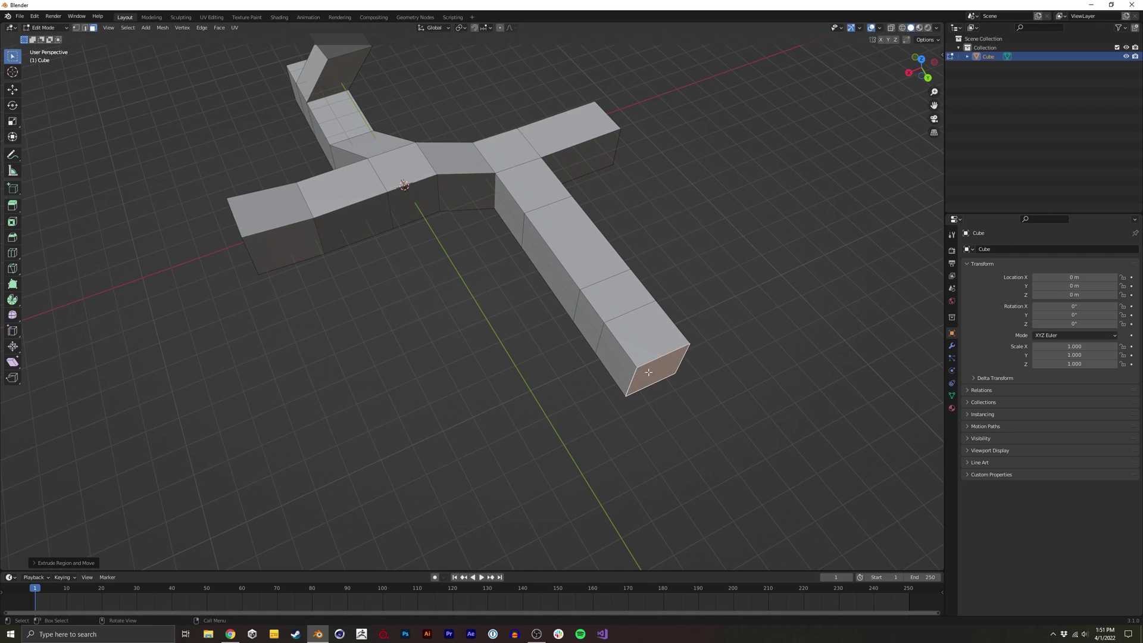
pyautogui.press('g')
pyautogui.click(632, 401)
# Extrude a side face of the long branch outward in several segments, moving the end faces to bend it upward.
pyautogui.click(589, 321)
pyautogui.press('e')
pyautogui.moveTo(524, 364); pyautogui.dragTo(539, 334, button='middle')
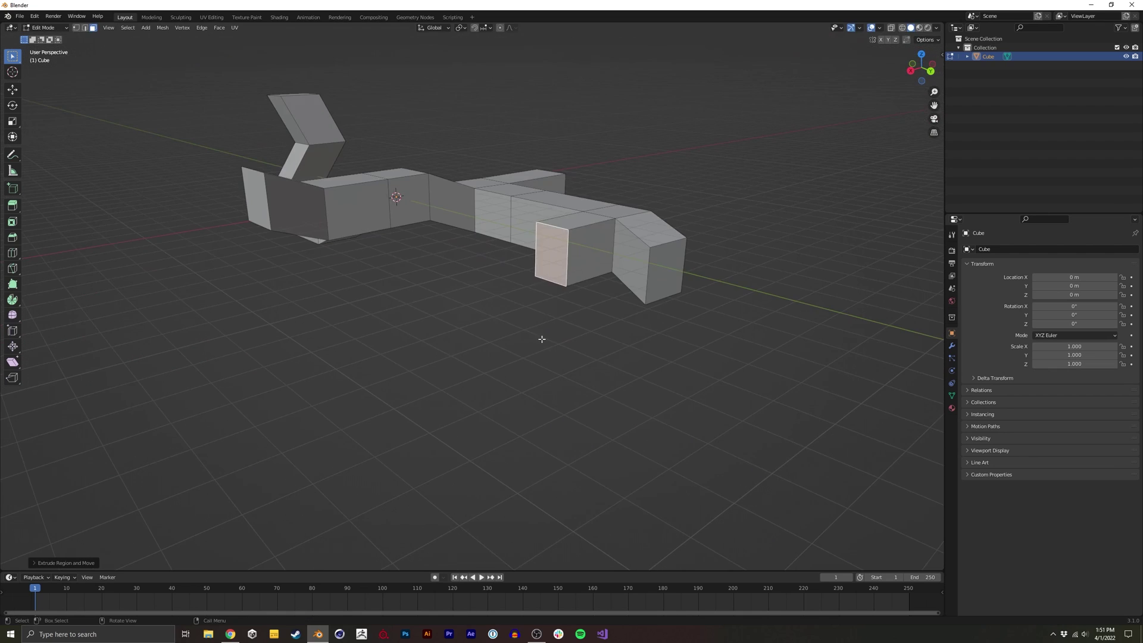
pyautogui.click(481, 315)
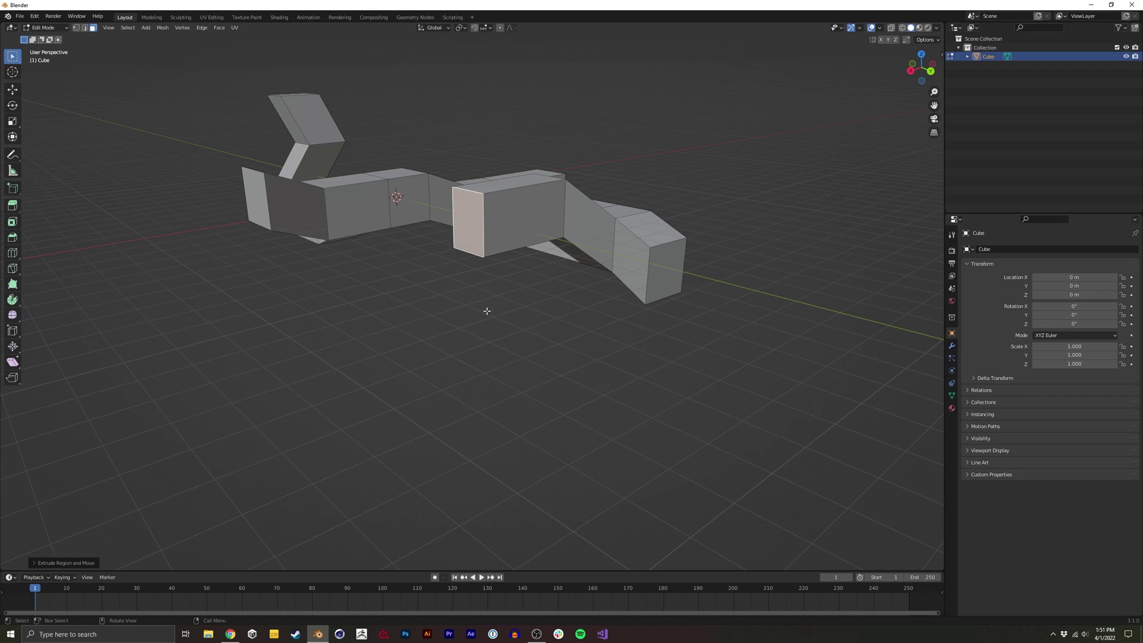
pyautogui.press('g')
pyautogui.click(500, 289)
pyautogui.press('e')
pyautogui.click(455, 296)
pyautogui.moveTo(456, 295); pyautogui.dragTo(416, 347, button='middle')
pyautogui.press('g')
pyautogui.click(412, 302)
pyautogui.moveTo(413, 302); pyautogui.dragTo(493, 298, button='middle')
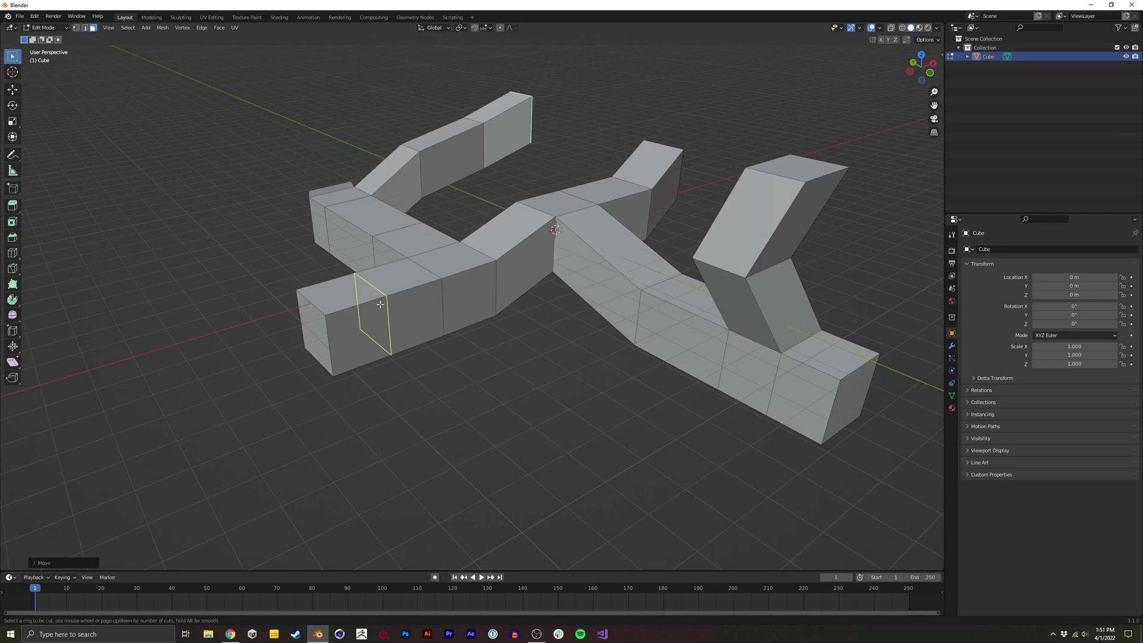
# Add a loop cut across the third arm's end segment and extrude that segment's side face outward and downward.
pyautogui.click(364, 364)
pyautogui.press('e')
pyautogui.click(375, 400)
pyautogui.hotkey('ctrl', 'z')
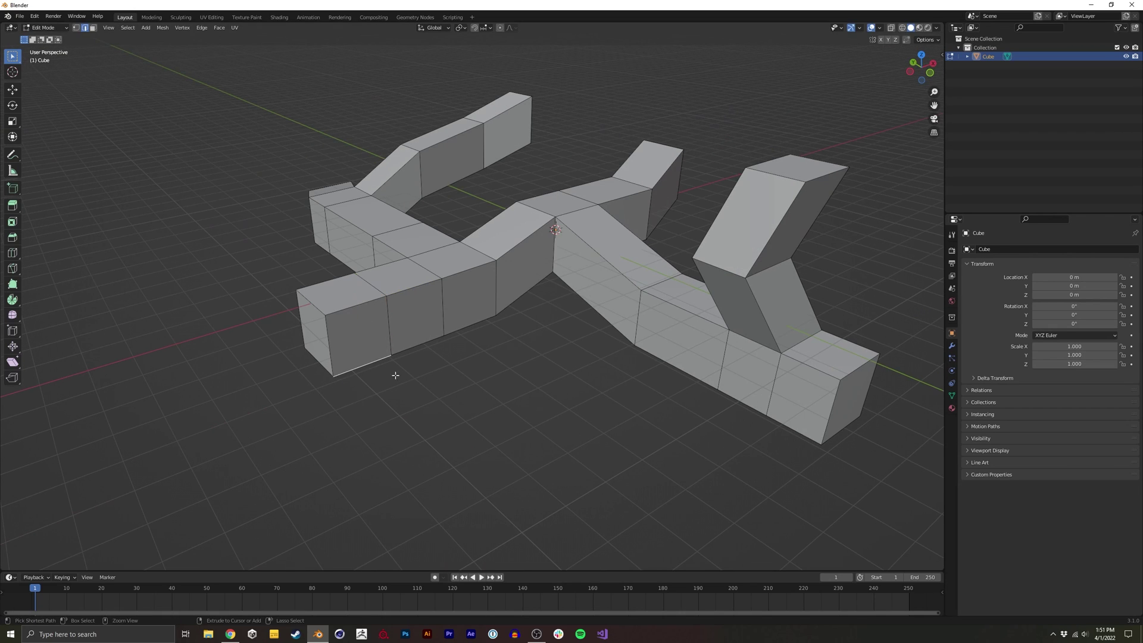
pyautogui.click(379, 345)
pyautogui.press('g')
pyautogui.click(485, 387)
pyautogui.moveTo(484, 388); pyautogui.dragTo(481, 310, button='middle')
# Extrude a leg downward from the underside of the body in several segments, shifting the end faces to bend it.
pyautogui.click(462, 207)
pyautogui.press('e')
pyautogui.click(514, 287)
pyautogui.press('g')
pyautogui.click(520, 321)
pyautogui.press('e')
pyautogui.click(553, 363)
pyautogui.moveTo(552, 362); pyautogui.dragTo(394, 406, button='middle')
pyautogui.press('g')
pyautogui.click(545, 403)
# Extend the leg and extrude a side face near its lower end outward in segments to form an offshoot.
pyautogui.press('e')
pyautogui.press('z')
pyautogui.click(424, 413)
pyautogui.click(394, 404)
pyautogui.press('e')
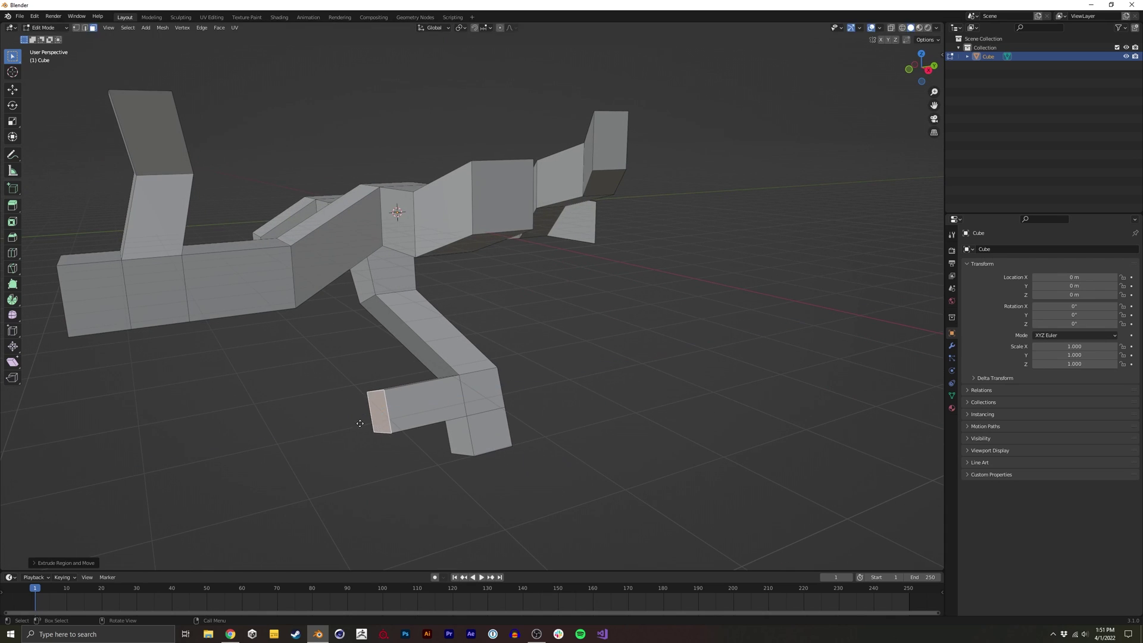
pyautogui.click(307, 384)
# Add a loop cut to the long branch and extrude a top face beside it upward into a tall, segmented column.
pyautogui.moveTo(306, 384); pyautogui.dragTo(619, 427, button='middle')
pyautogui.click(424, 251)
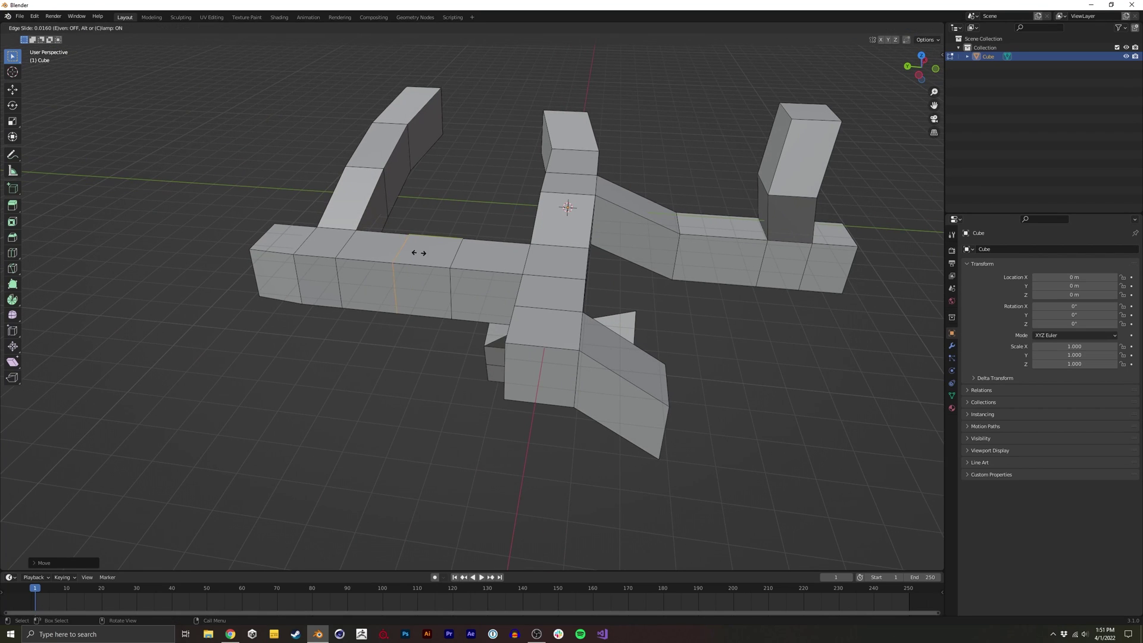
pyautogui.moveTo(425, 251); pyautogui.dragTo(476, 286, button='middle')
pyautogui.press('e')
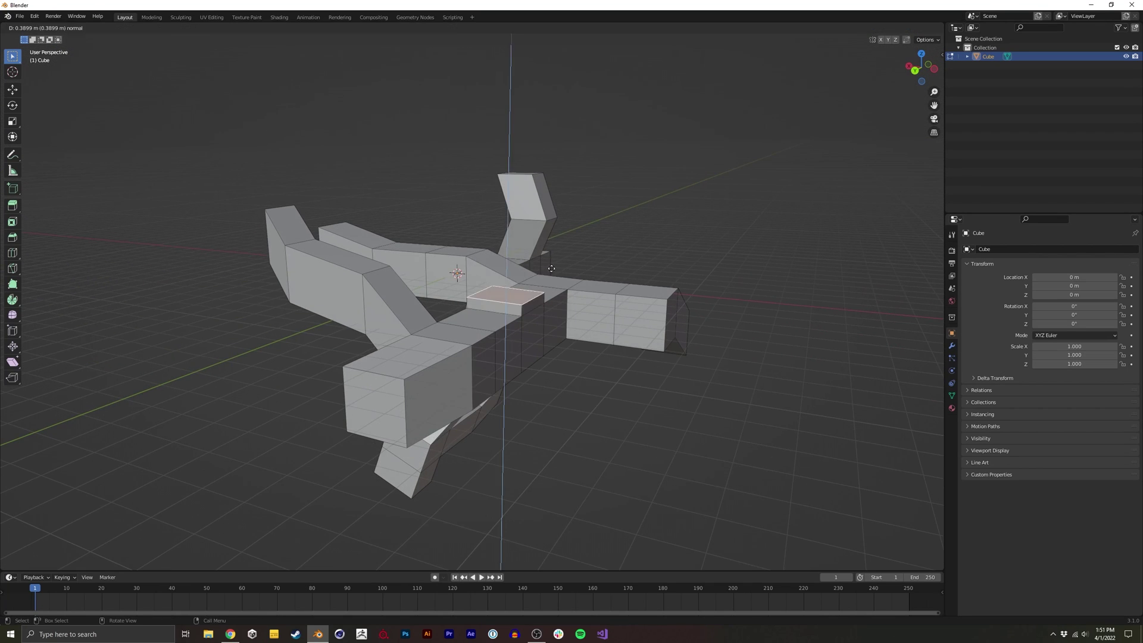
pyautogui.click(618, 176)
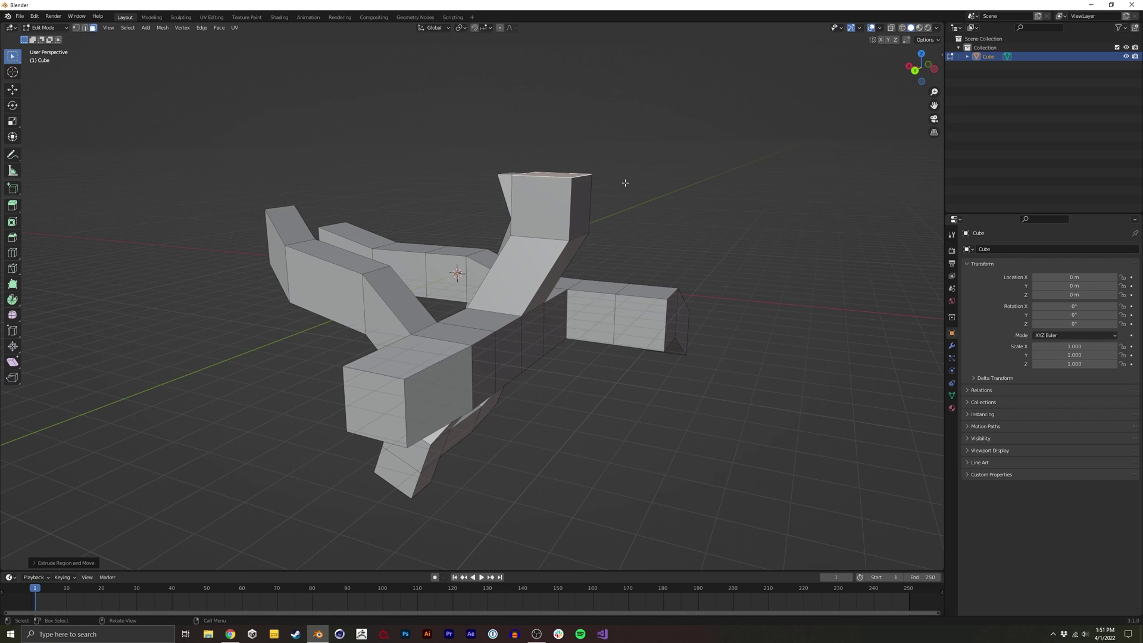
pyautogui.press('e')
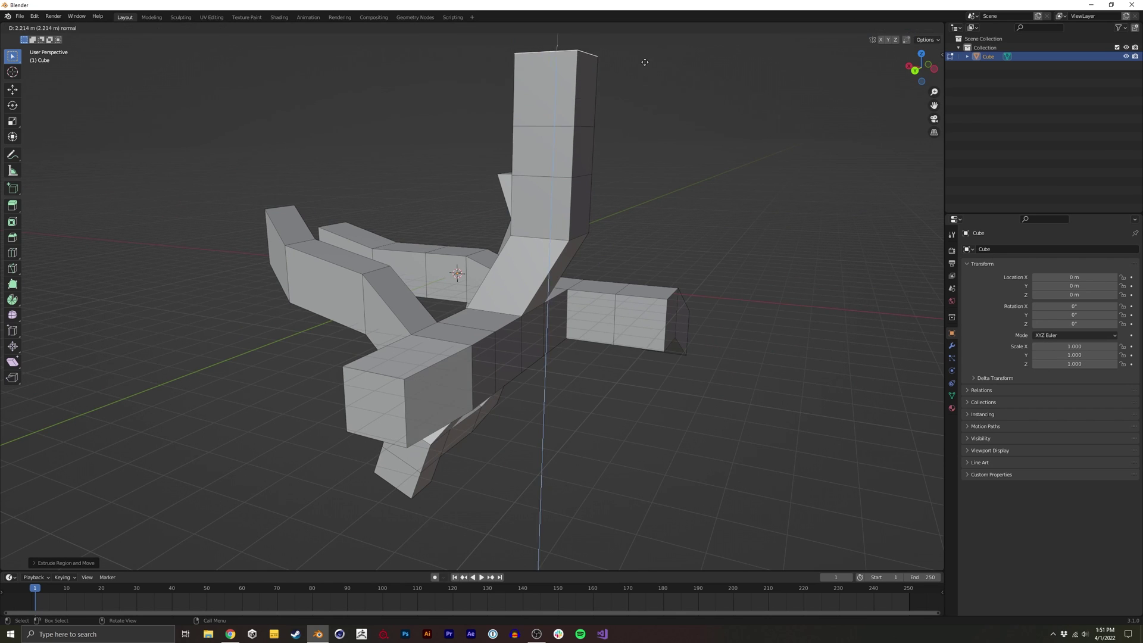
pyautogui.click(652, 145)
# Extrude a side face of the tall column outward by about 2.3 m.
pyautogui.moveTo(652, 145); pyautogui.dragTo(411, 211, button='middle')
pyautogui.click(397, 207)
pyautogui.press('e')
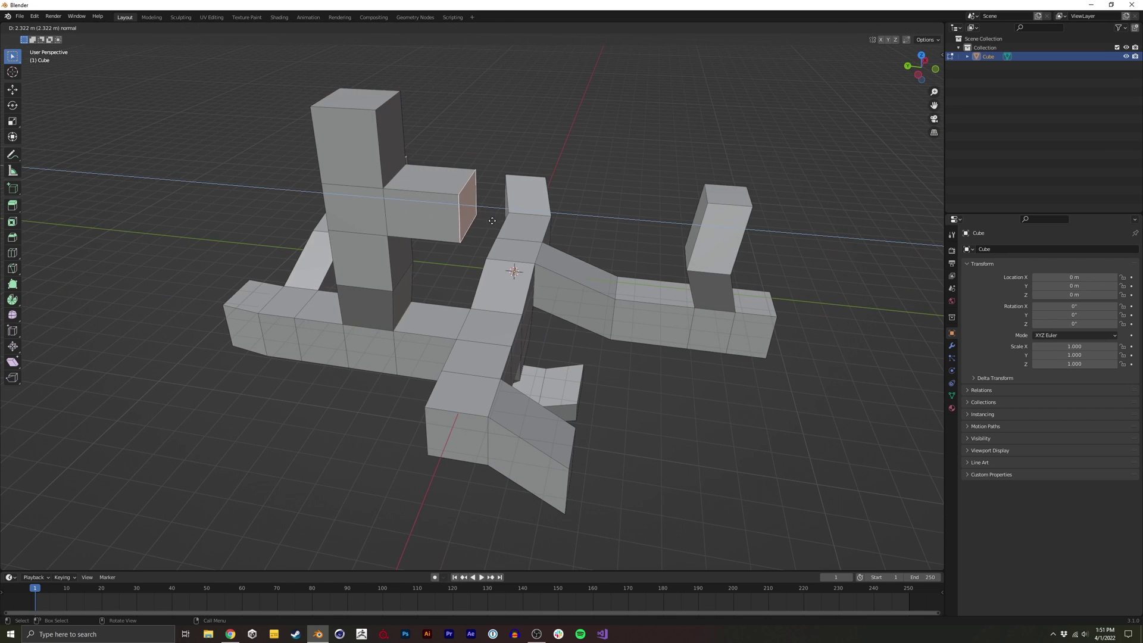
pyautogui.click(495, 219)
pyautogui.moveTo(505, 218)
pyautogui.mouseDown(button='middle')
pyautogui.moveTo(518, 208)
pyautogui.moveTo(512, 230)
pyautogui.mouseUp(button='middle')
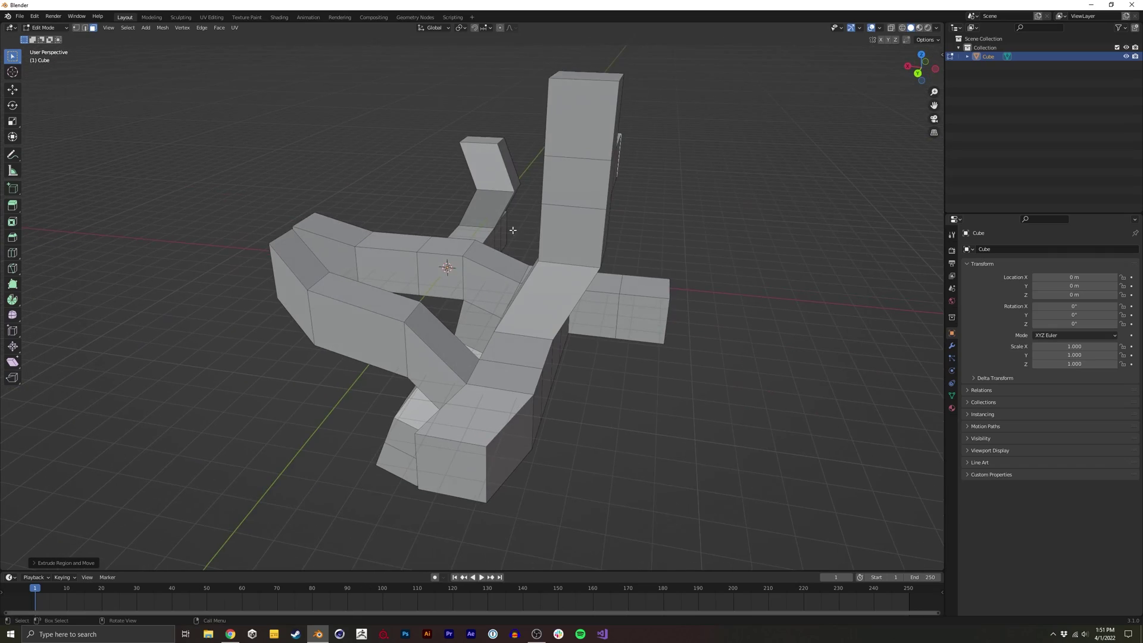
# Select the vertices of the tall column's middle section through the mesh using X-ray and move them to bend the column.
pyautogui.moveTo(561, 181); pyautogui.dragTo(584, 182, button='middle')
pyautogui.hotkey('alt', 'z')
pyautogui.press('1')
pyautogui.moveTo(542, 177); pyautogui.dragTo(638, 115)
pyautogui.moveTo(625, 140); pyautogui.dragTo(557, 169, button='middle')
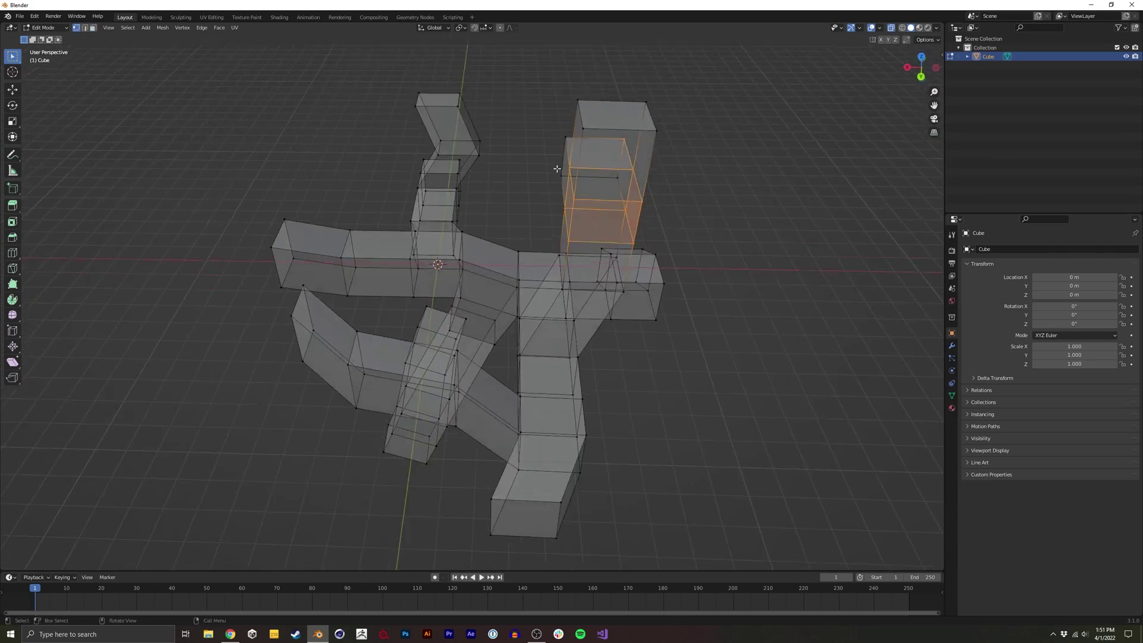
pyautogui.hotkey('alt', 'z')
pyautogui.moveTo(680, 183); pyautogui.dragTo(619, 193, button='middle')
pyautogui.press('g')
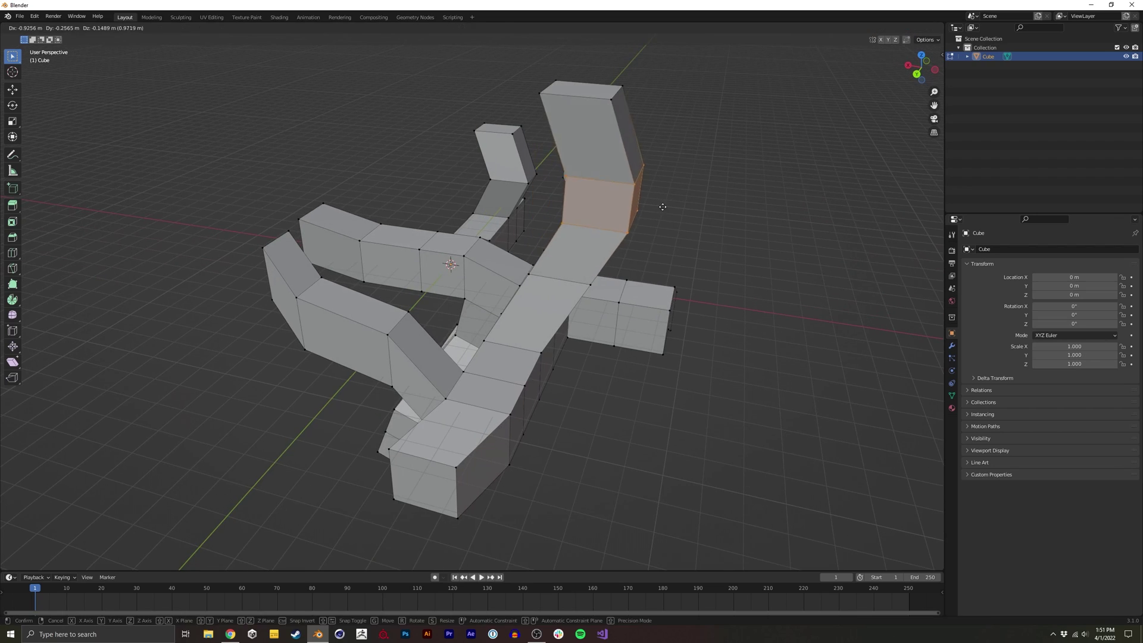
pyautogui.click(646, 230)
# Return to Object Mode and set the object's origin to its Center of Mass (Surface).
pyautogui.press('Tab')
pyautogui.moveTo(646, 230); pyautogui.dragTo(576, 257, button='middle')
pyautogui.press('F3')
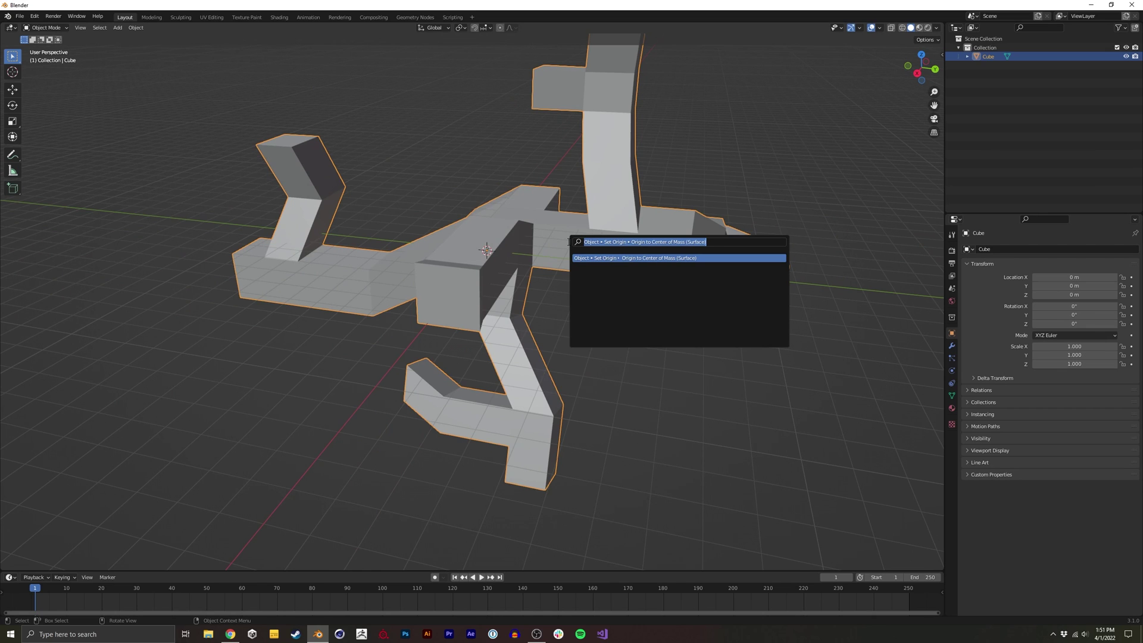
pyautogui.press('Return')
pyautogui.moveTo(568, 242)
pyautogui.mouseDown(button='middle')
pyautogui.moveTo(553, 232)
pyautogui.moveTo(576, 223)
pyautogui.mouseUp(button='middle')
pyautogui.moveTo(649, 239); pyautogui.dragTo(410, 202, button='middle')
# Create a new material named "moss" for the branching mesh in the Shading workspace and deselect the object.
pyautogui.click(279, 17)
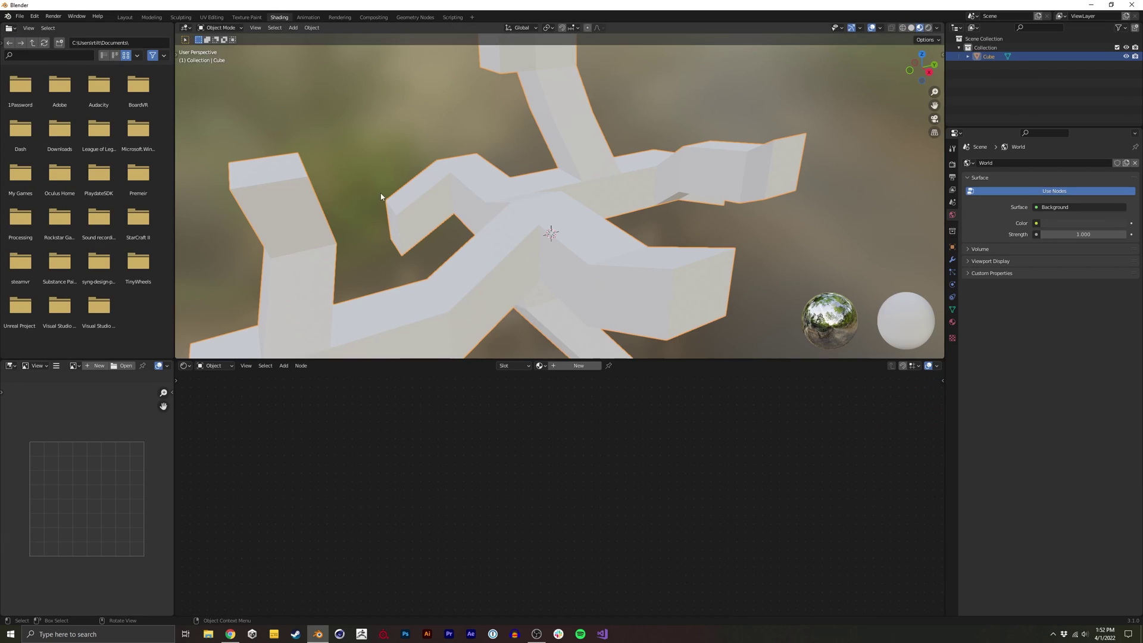
pyautogui.click(569, 367)
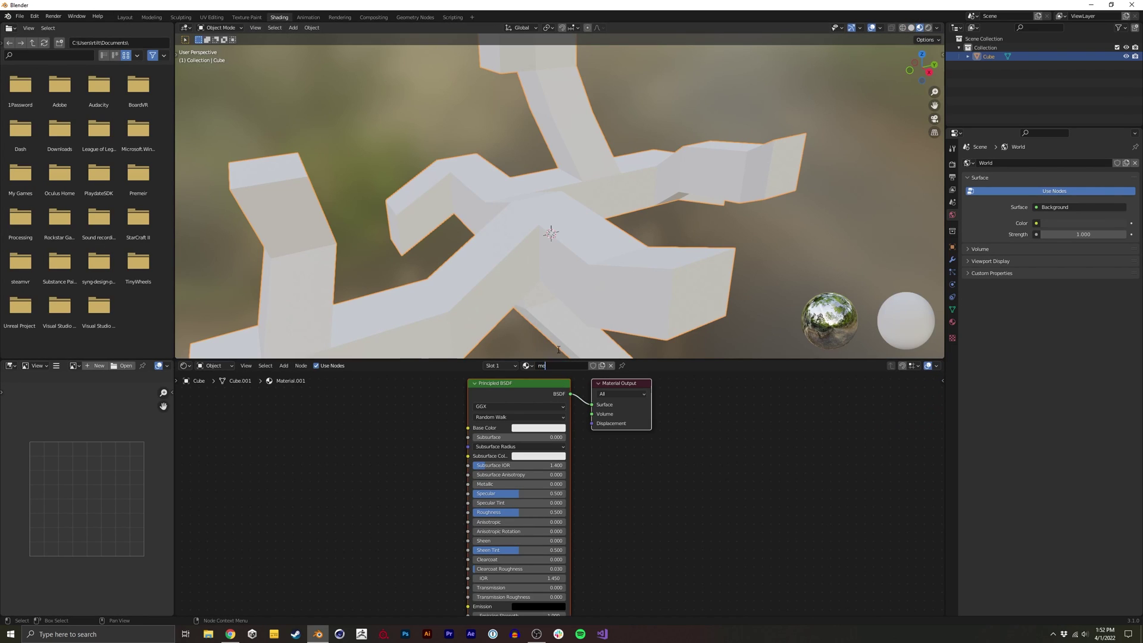
pyautogui.keyDown('ctrl'); pyautogui.moveTo(784, 159); pyautogui.dragTo(617, 235, button='middle'); pyautogui.keyUp('ctrl')
pyautogui.click(617, 236)
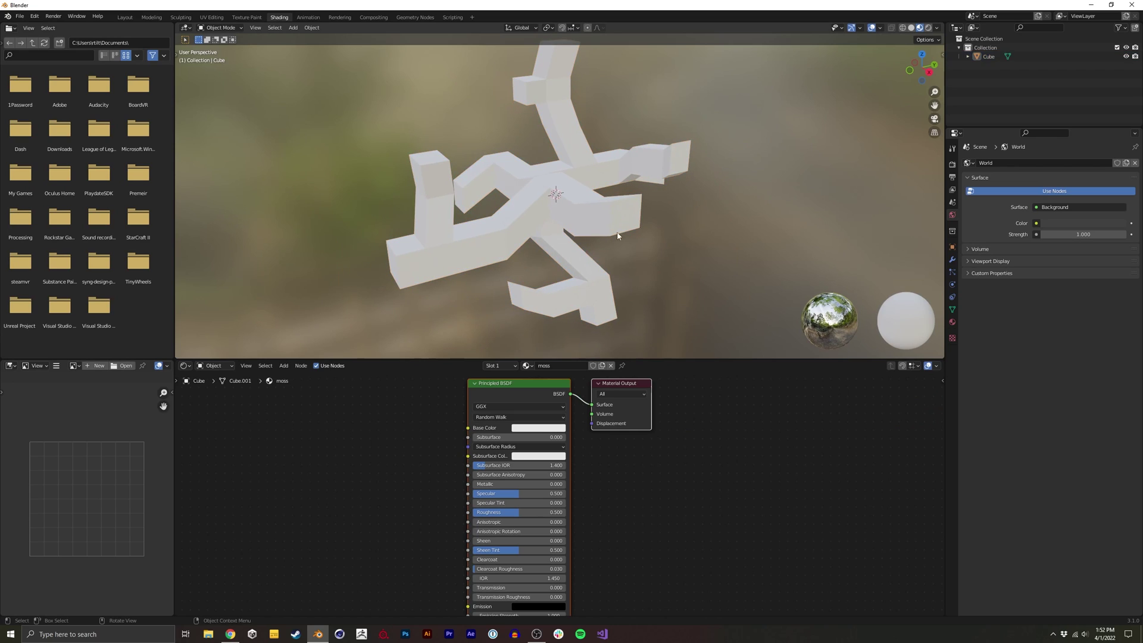
# Add a sun light, place it off to the side of the branching mesh, and open its light settings.
pyautogui.hotkey('shift', 'a')
pyautogui.moveTo(711, 206)
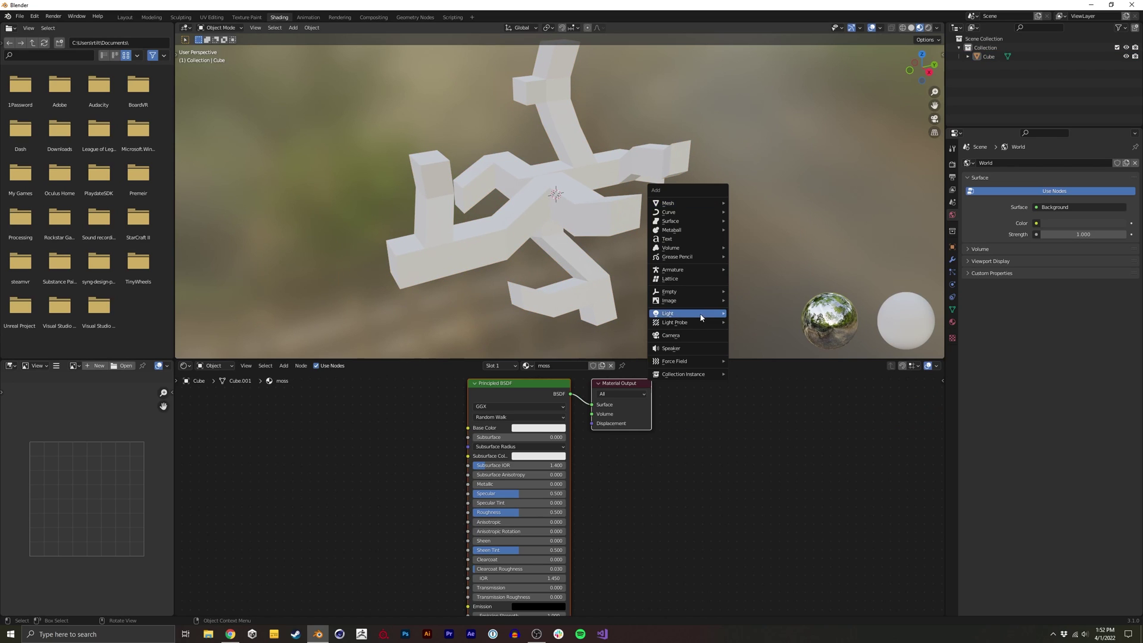
pyautogui.moveTo(705, 313)
pyautogui.click(751, 325)
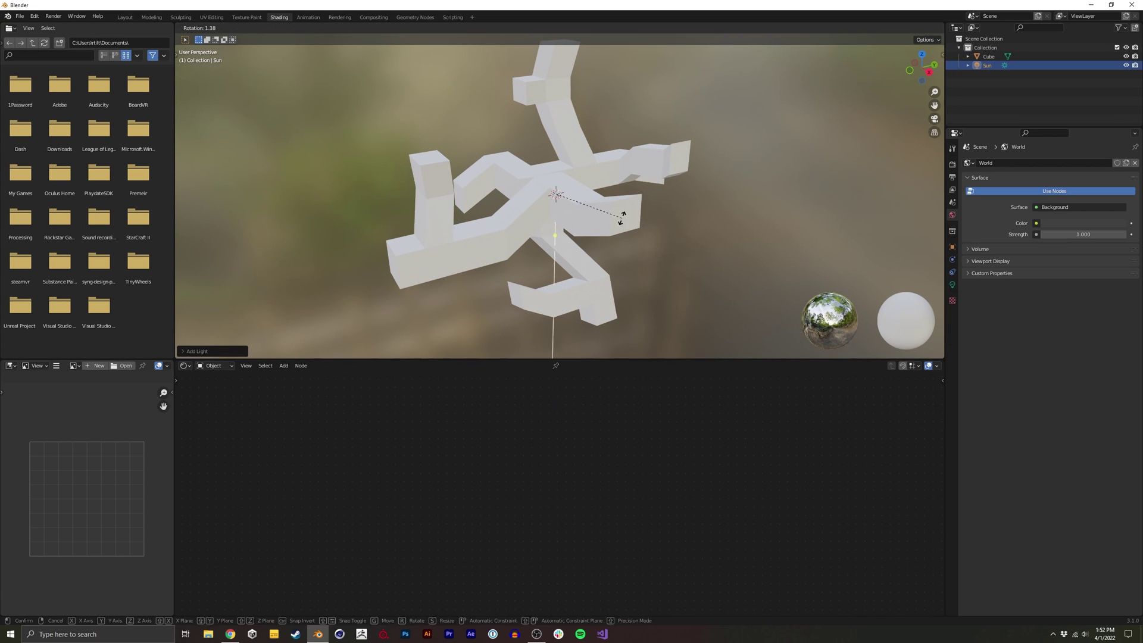
pyautogui.press('g')
pyautogui.click(972, 227)
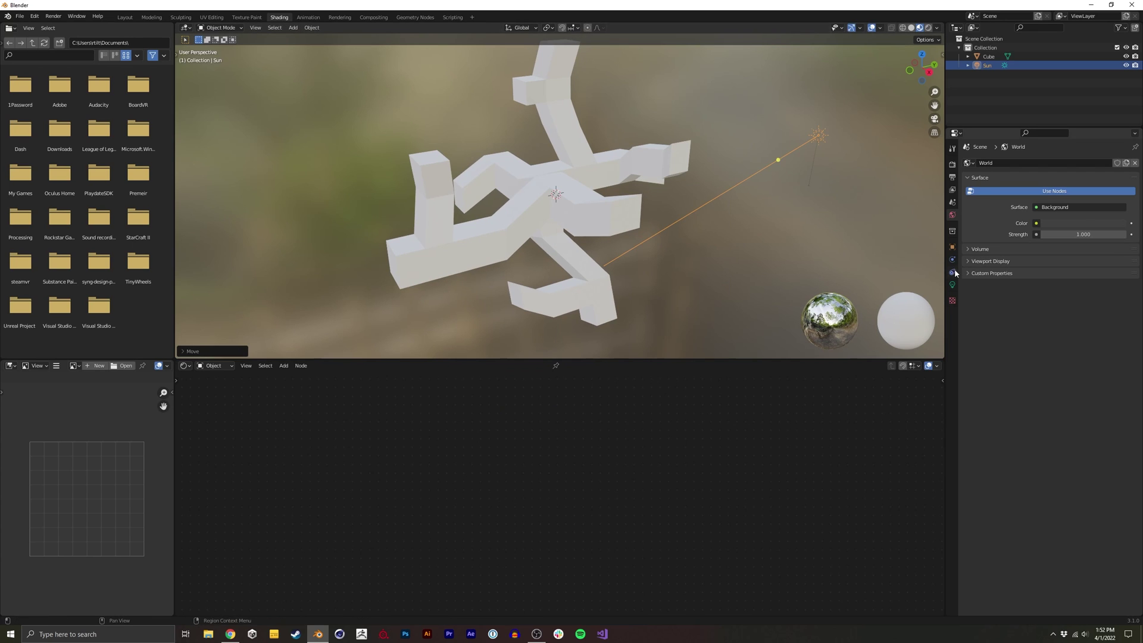
pyautogui.click(952, 284)
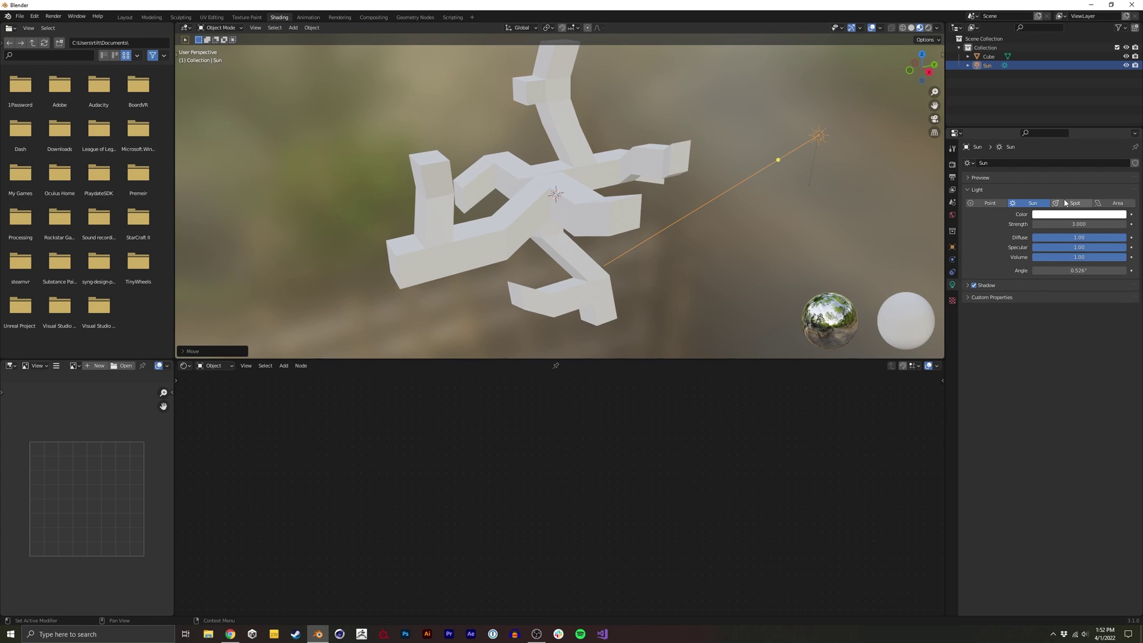
# Switch the viewport to rendered shading and select the branching mesh.
pyautogui.moveTo(602, 177); pyautogui.dragTo(589, 235, button='middle')
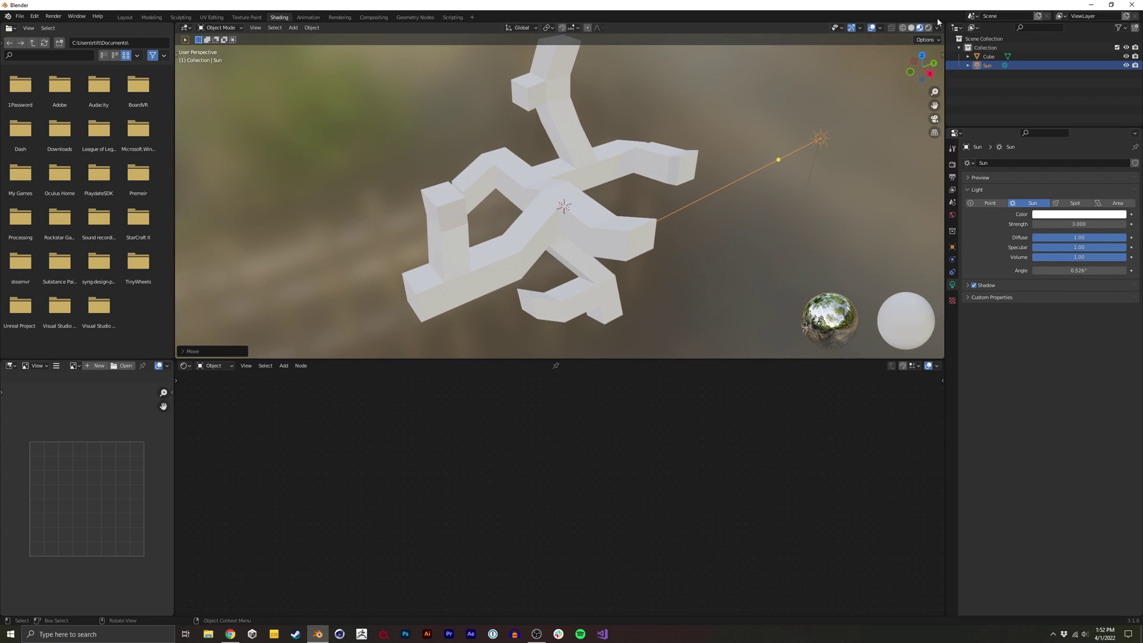
pyautogui.click(929, 27)
pyautogui.click(591, 237)
# Add a Musgrave Texture node to the moss material, placed before the Principled BSDF.
pyautogui.moveTo(335, 438); pyautogui.dragTo(495, 447, button='middle')
pyautogui.click(441, 434)
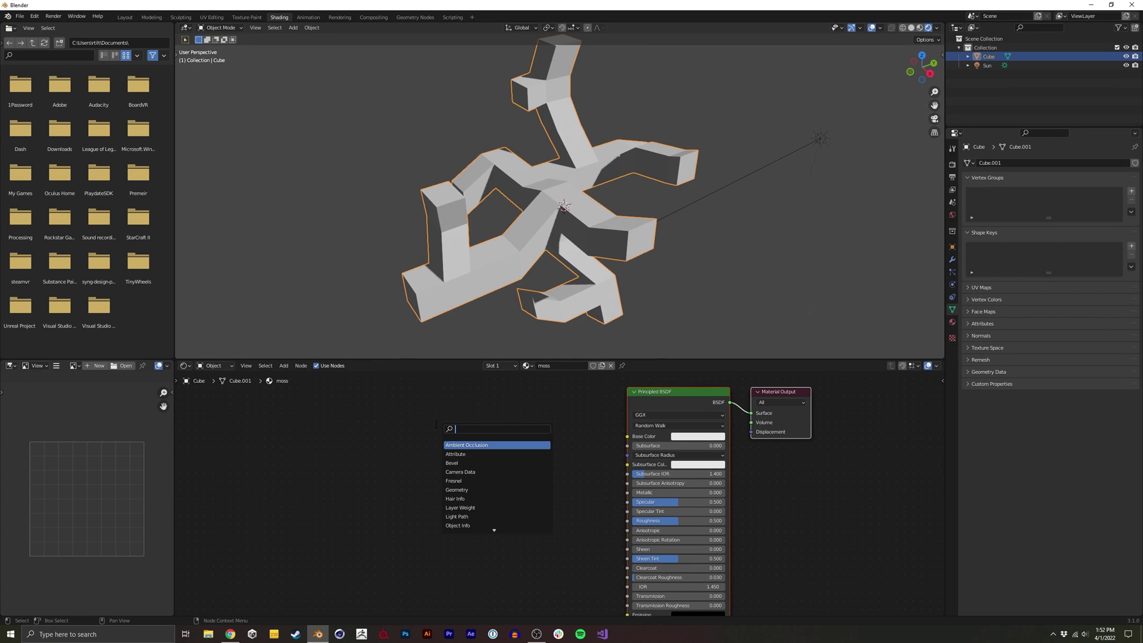
pyautogui.press('Return')
pyautogui.moveTo(481, 442); pyautogui.dragTo(443, 414)
# Add a ColorRamp node between the Musgrave Texture and the Principled BSDF.
pyautogui.click(544, 425)
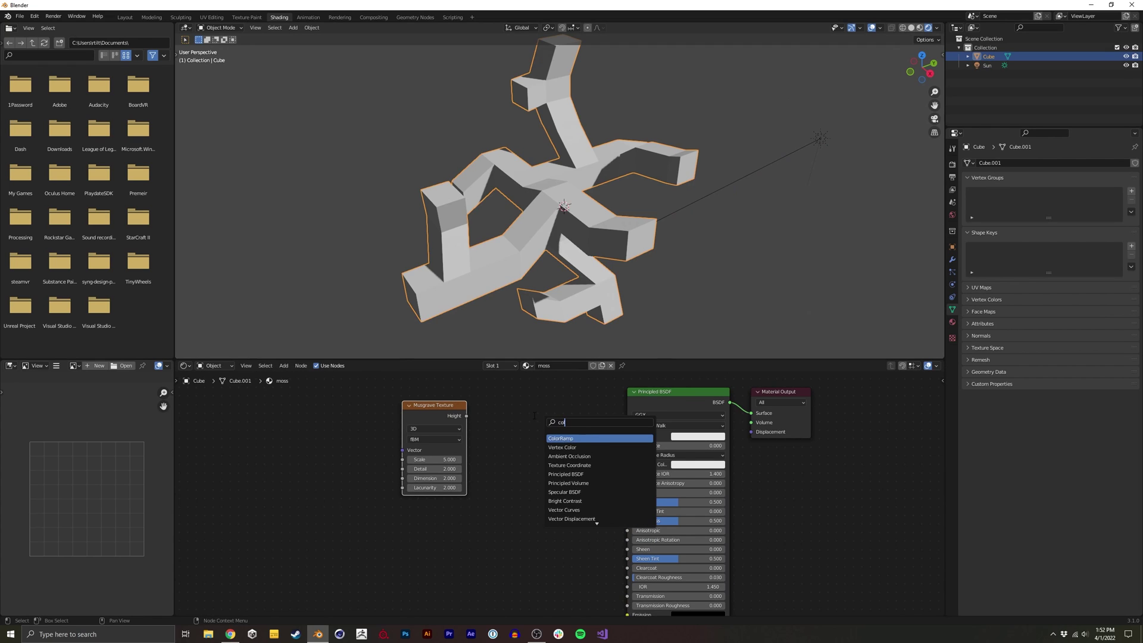
pyautogui.write('col')
pyautogui.press('Return')
pyautogui.moveTo(571, 434); pyautogui.dragTo(529, 415)
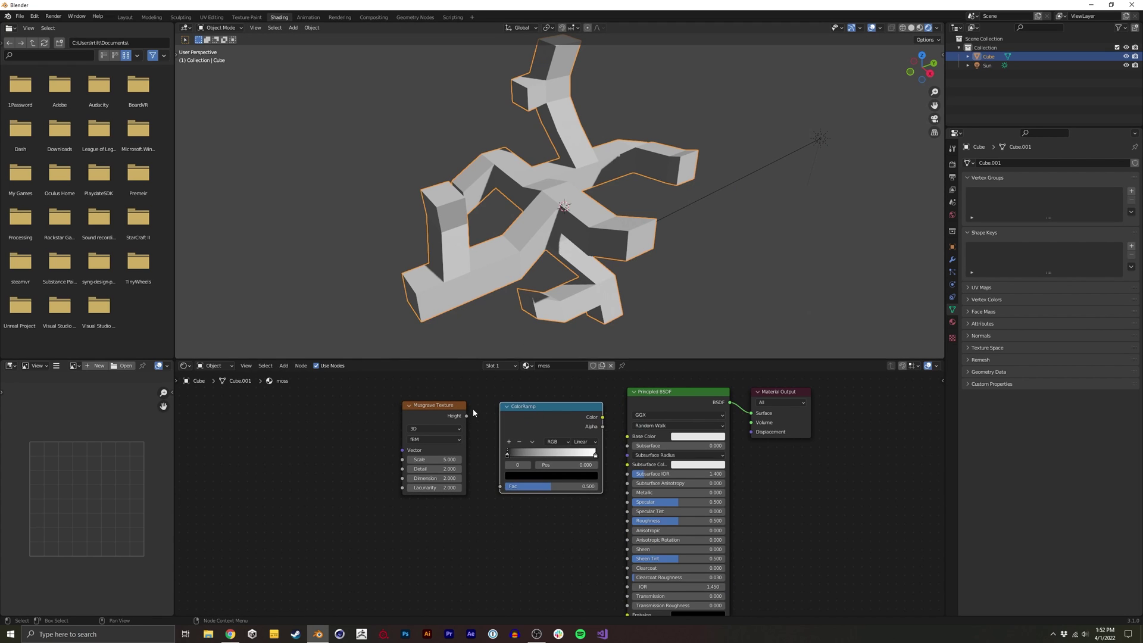
# Link the Musgrave Height to the ColorRamp Fac and the ColorRamp Color to the Principled BSDF Base Color.
pyautogui.moveTo(493, 483); pyautogui.dragTo(497, 484)
pyautogui.press('Escape')
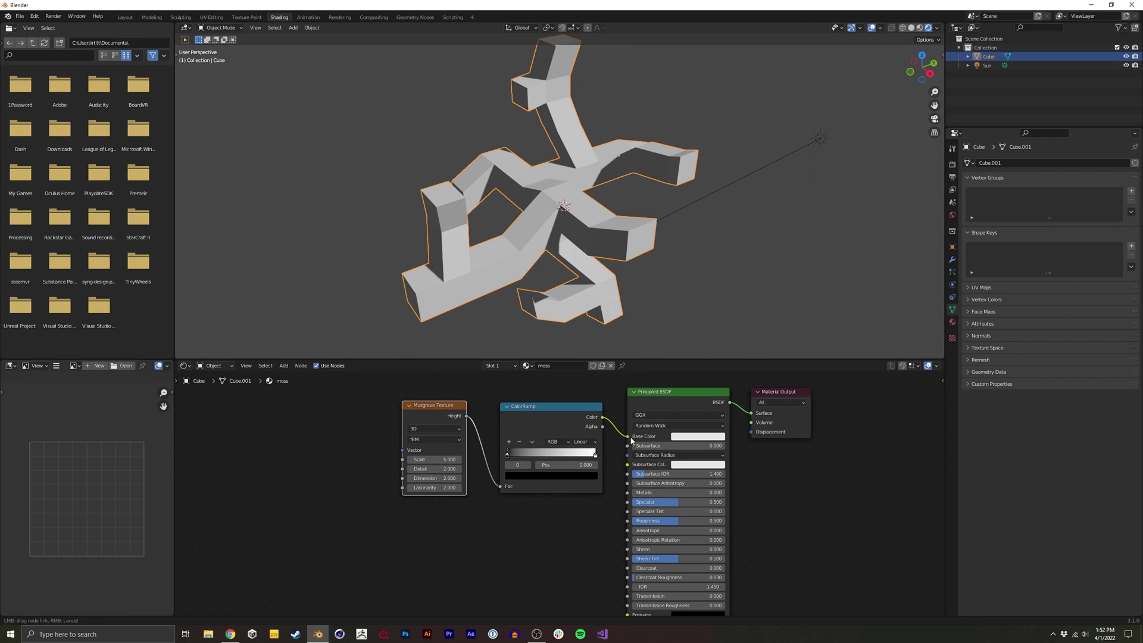
pyautogui.moveTo(631, 441); pyautogui.dragTo(629, 438)
# Set the ColorRamp's first stop to a dark green with hue about 0.331, saturation 0.590 and value 0.095.
pyautogui.click(534, 476)
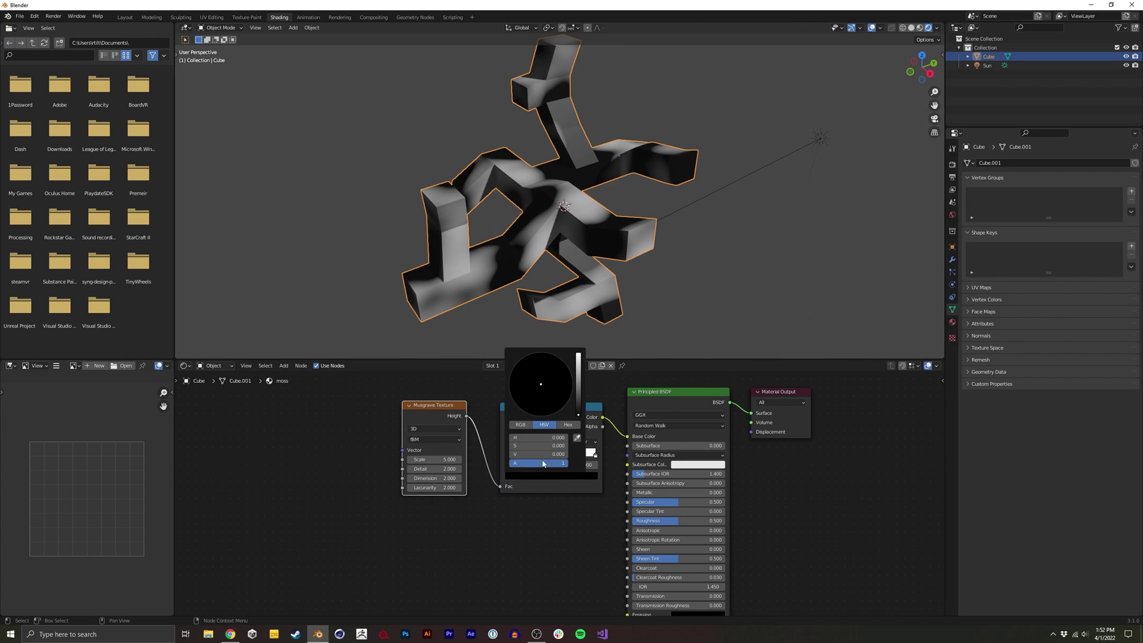
pyautogui.moveTo(581, 411); pyautogui.dragTo(578, 394)
pyautogui.click(527, 373)
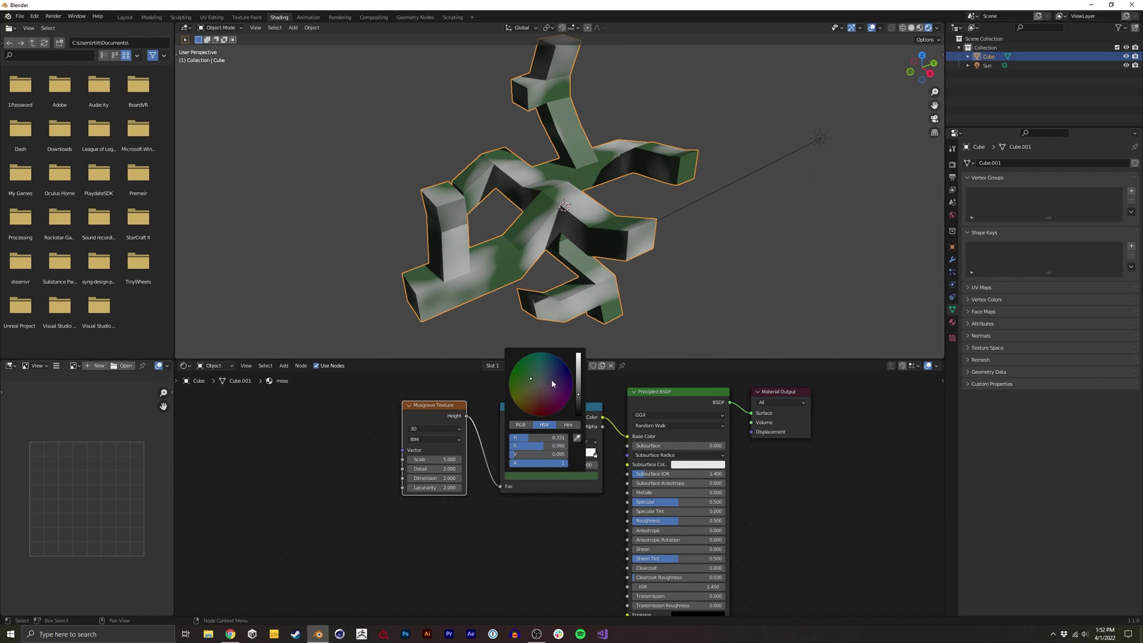
# Add a middle stop at 0.500 on the ColorRamp and color it a lighter green.
pyautogui.click(549, 478)
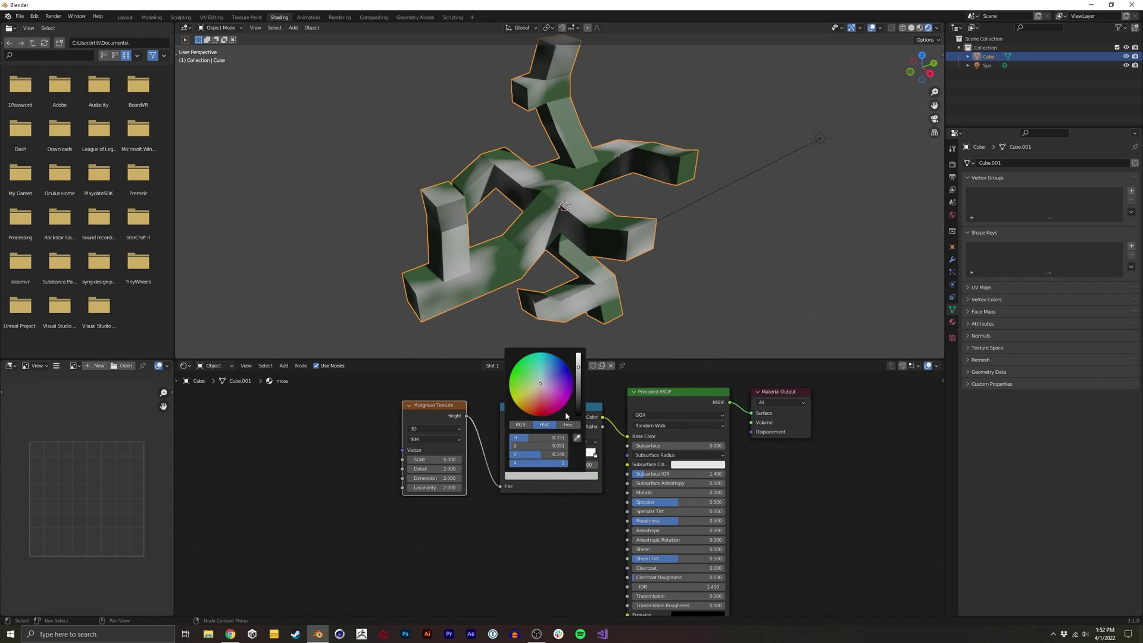
pyautogui.click(527, 375)
pyautogui.moveTo(578, 368)
pyautogui.mouseDown()
pyautogui.moveTo(578, 411)
pyautogui.moveTo(578, 360)
pyautogui.moveTo(578, 380)
pyautogui.mouseUp()
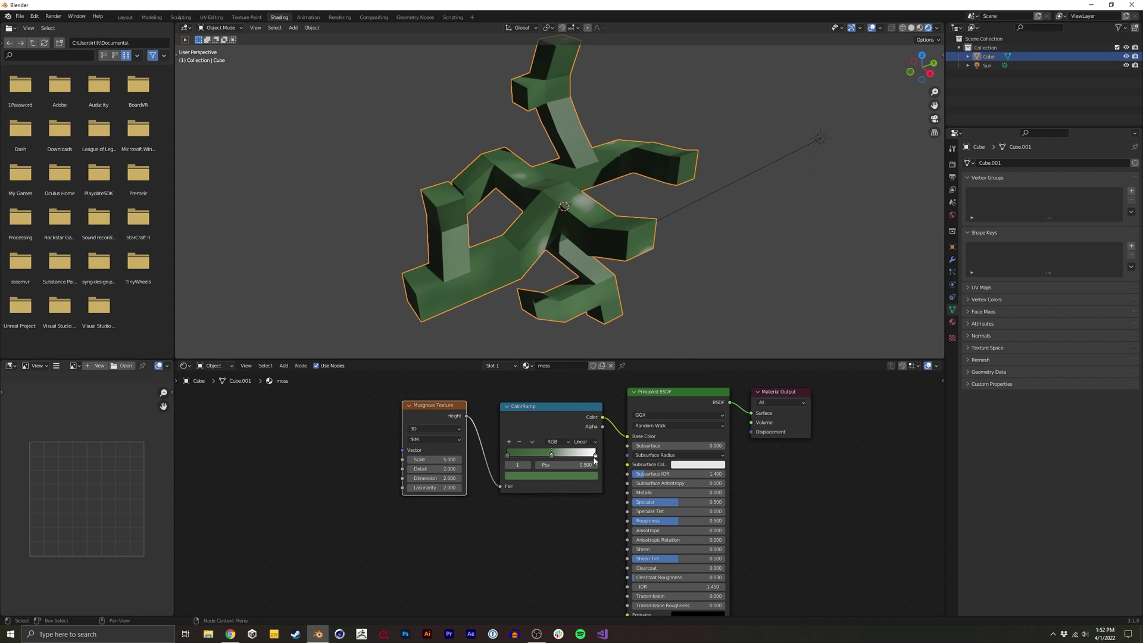
# Color the ColorRamp's last stop a very dark reddish brown, shift it inward, and move the middle stop to about 0.26.
pyautogui.click(579, 480)
pyautogui.click(543, 411)
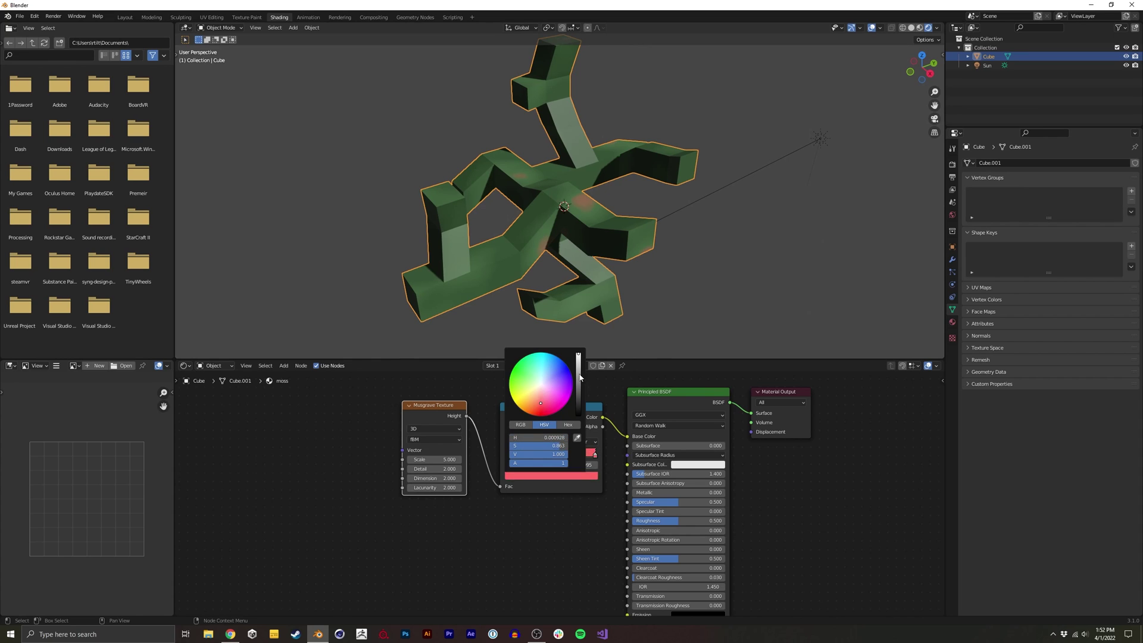
pyautogui.moveTo(580, 376); pyautogui.dragTo(578, 410)
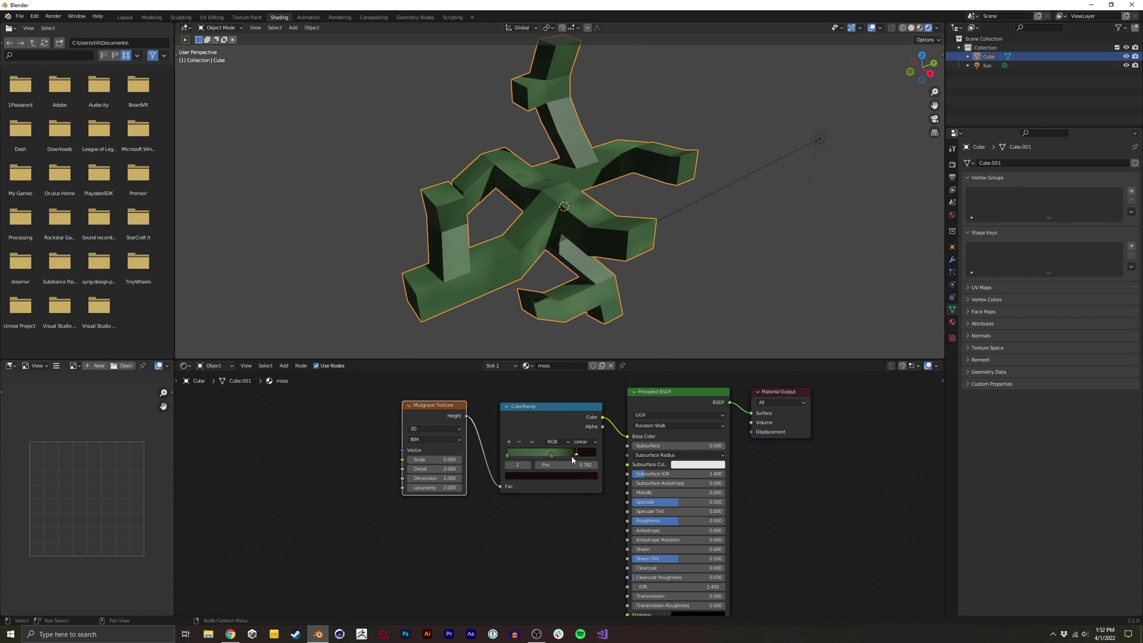
pyautogui.moveTo(553, 456); pyautogui.dragTo(536, 457)
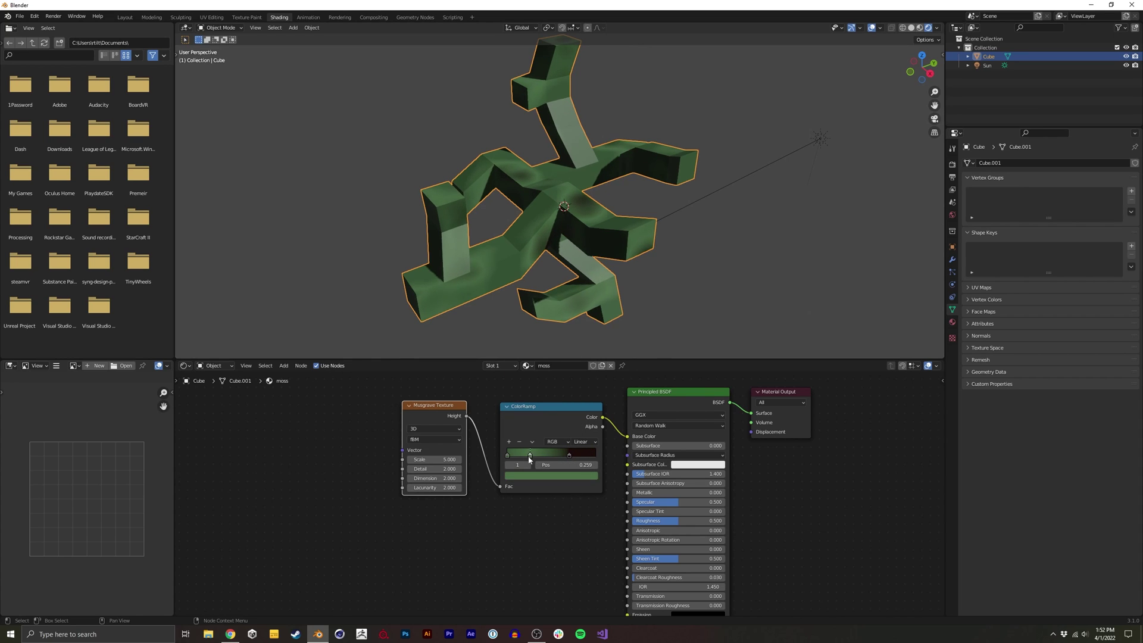
# Add a Noise Texture node below the Musgrave Texture in the moss material.
pyautogui.moveTo(577, 210); pyautogui.dragTo(601, 212, button='middle')
pyautogui.moveTo(429, 613); pyautogui.dragTo(463, 502, button='middle')
pyautogui.hotkey('shift', 'a')
pyautogui.click(466, 513)
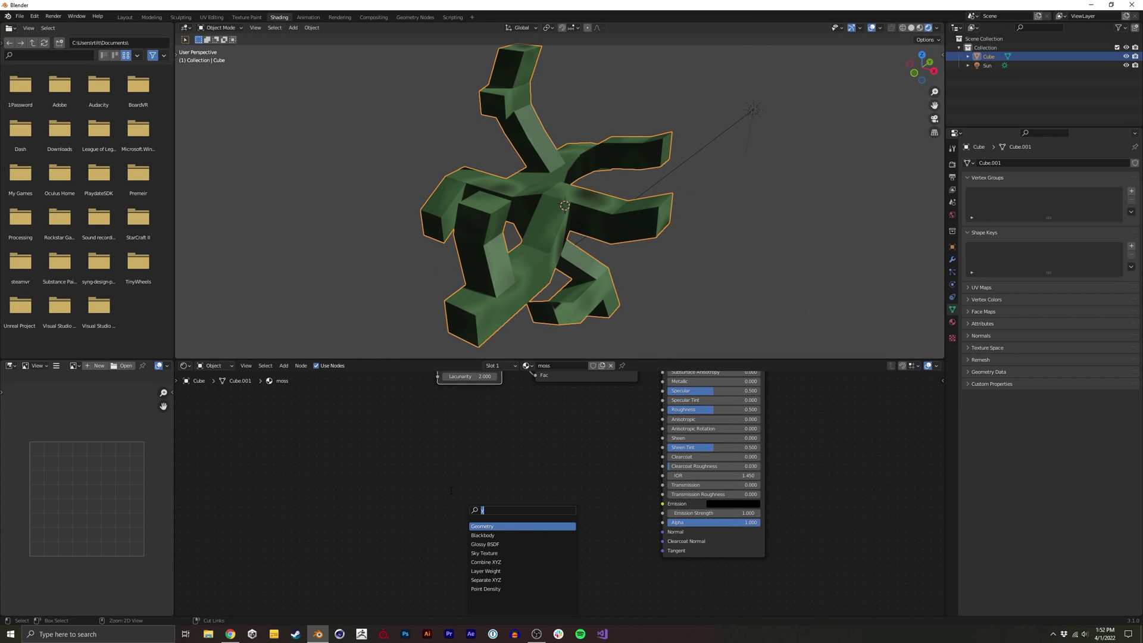
pyautogui.write('nois')
pyautogui.press('Down')
pyautogui.press('Return')
pyautogui.click(450, 492)
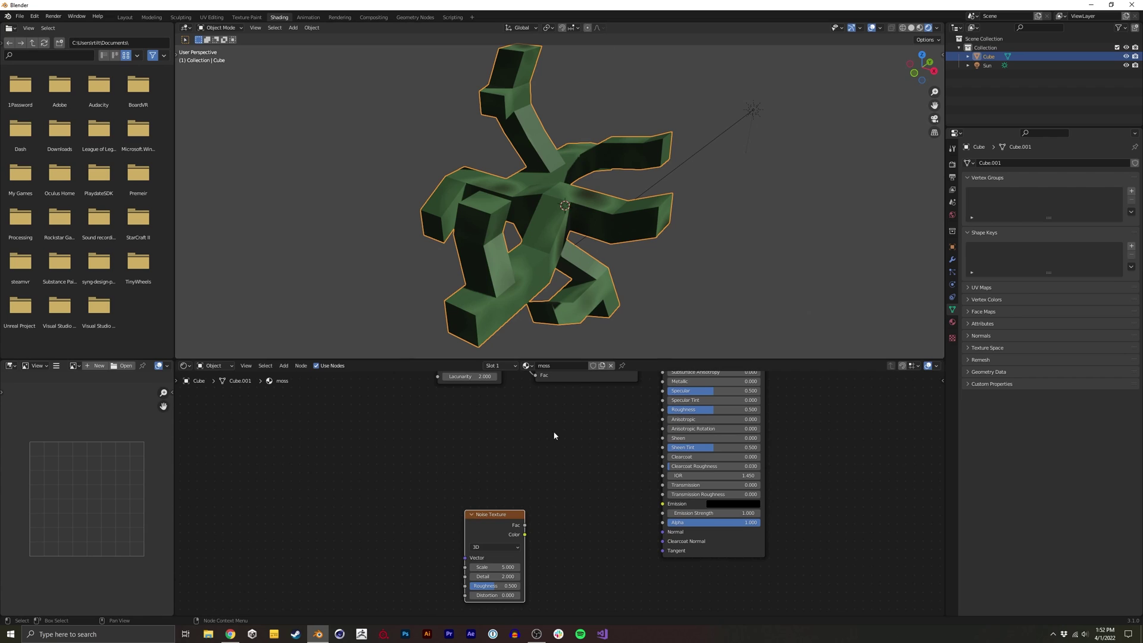
pyautogui.moveTo(495, 527); pyautogui.dragTo(456, 501)
# Add a Bump node, feed the Noise Fac into its Height, and link its Normal to the Principled BSDF Normal.
pyautogui.click(524, 505)
pyautogui.hotkey('shift', 'a')
pyautogui.click(535, 507)
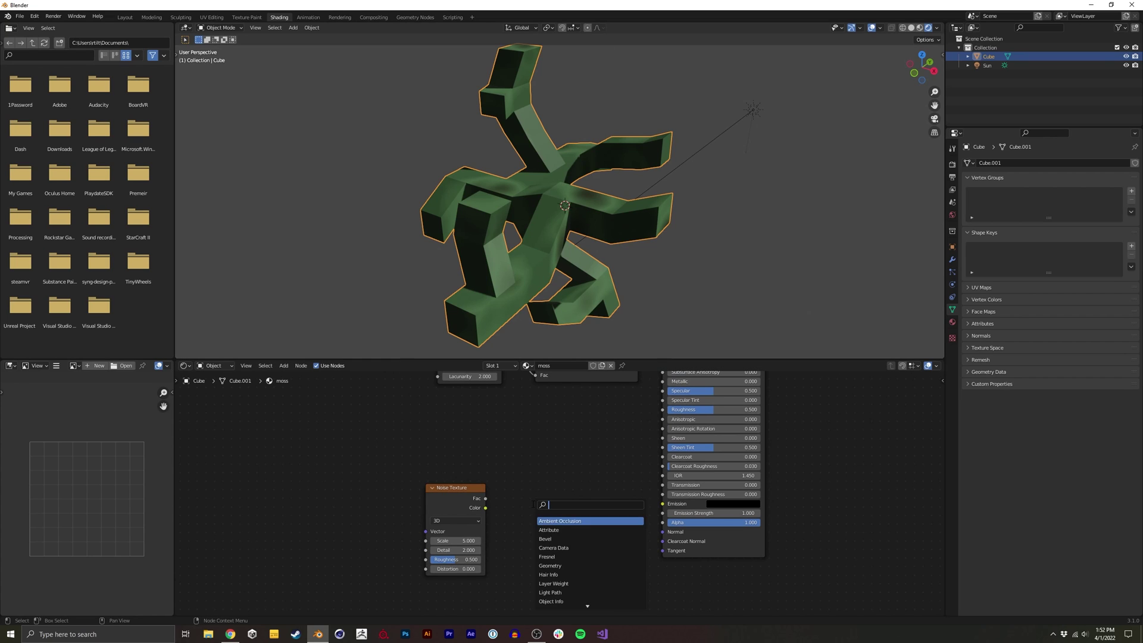
pyautogui.write('bum')
pyautogui.click(554, 520)
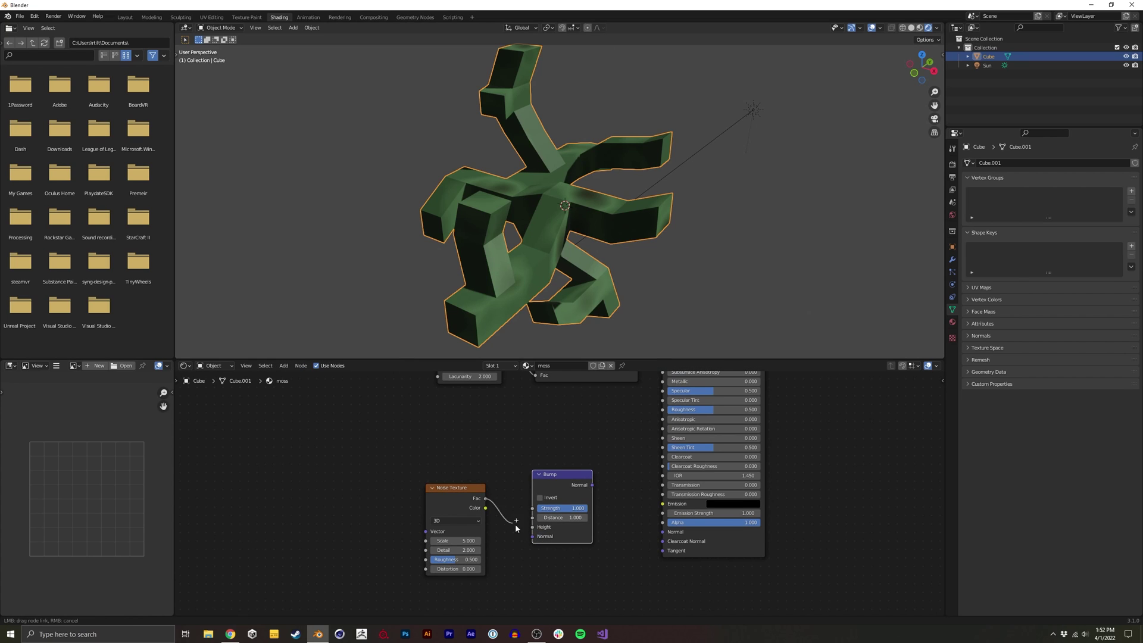
pyautogui.moveTo(665, 534); pyautogui.dragTo(663, 531)
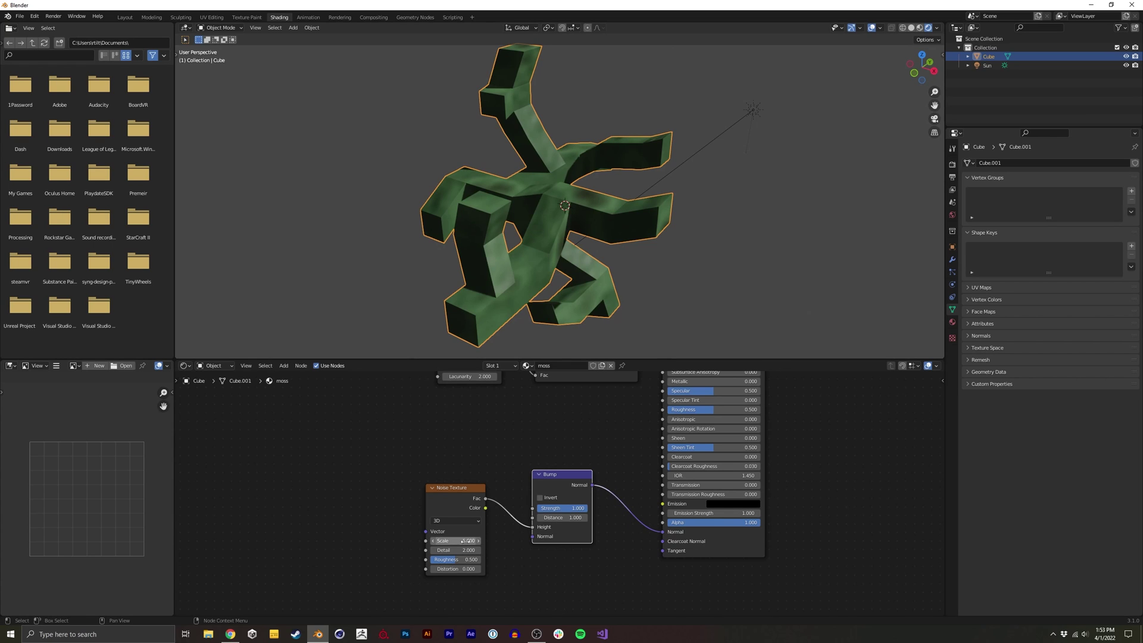
# Set the Noise Texture scale to 100 and lower the Bump strength to 0.150.
pyautogui.press('Return')
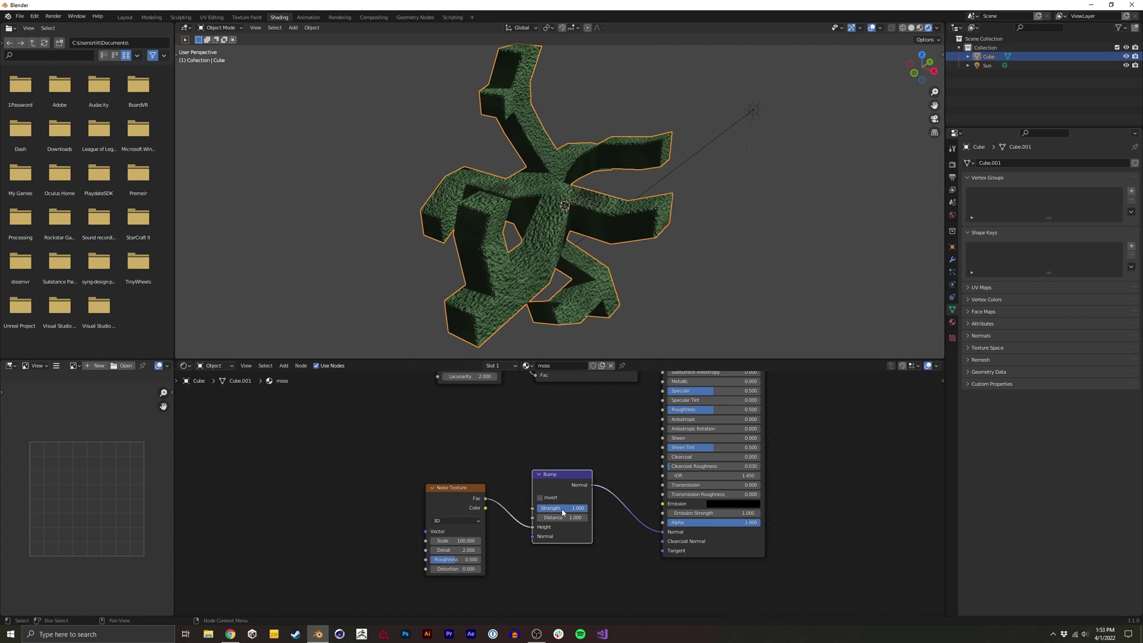
pyautogui.moveTo(551, 516); pyautogui.dragTo(529, 518)
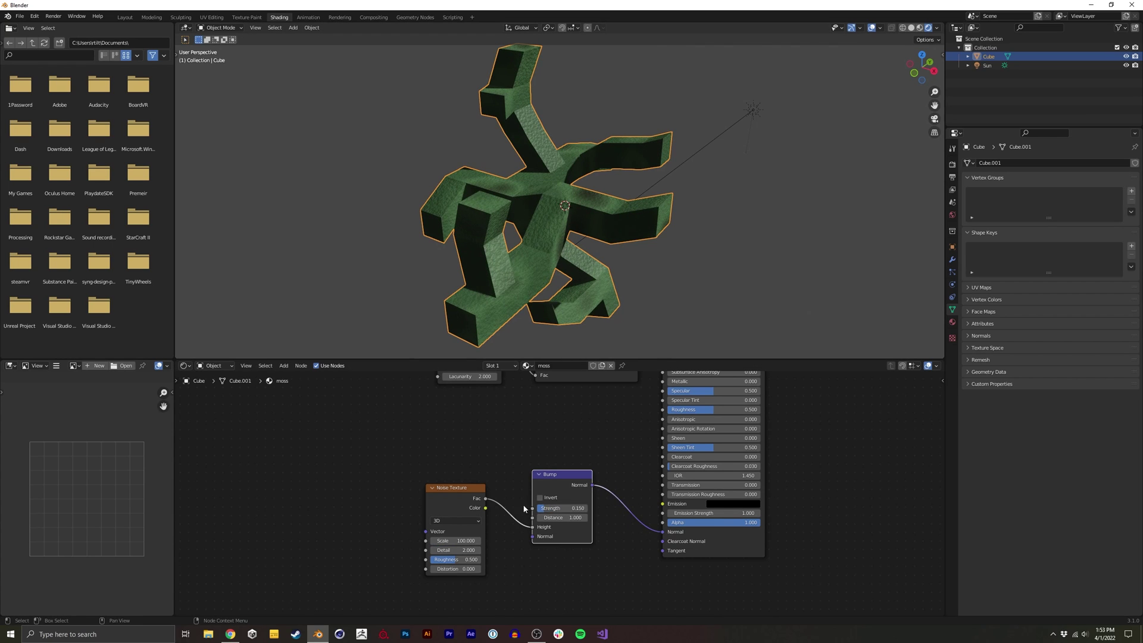
pyautogui.moveTo(531, 233); pyautogui.dragTo(565, 222, button='middle')
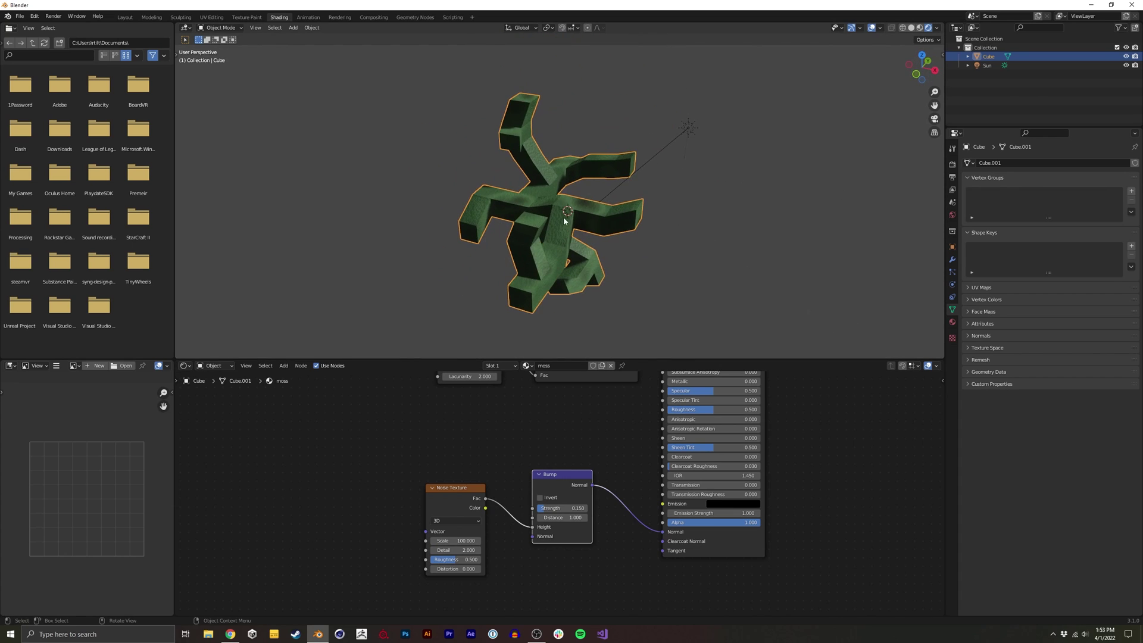
# In the Layout workspace, shrink the branching mesh to a scale of about 0.042 and apply its scale.
pyautogui.click(125, 17)
pyautogui.press('s')
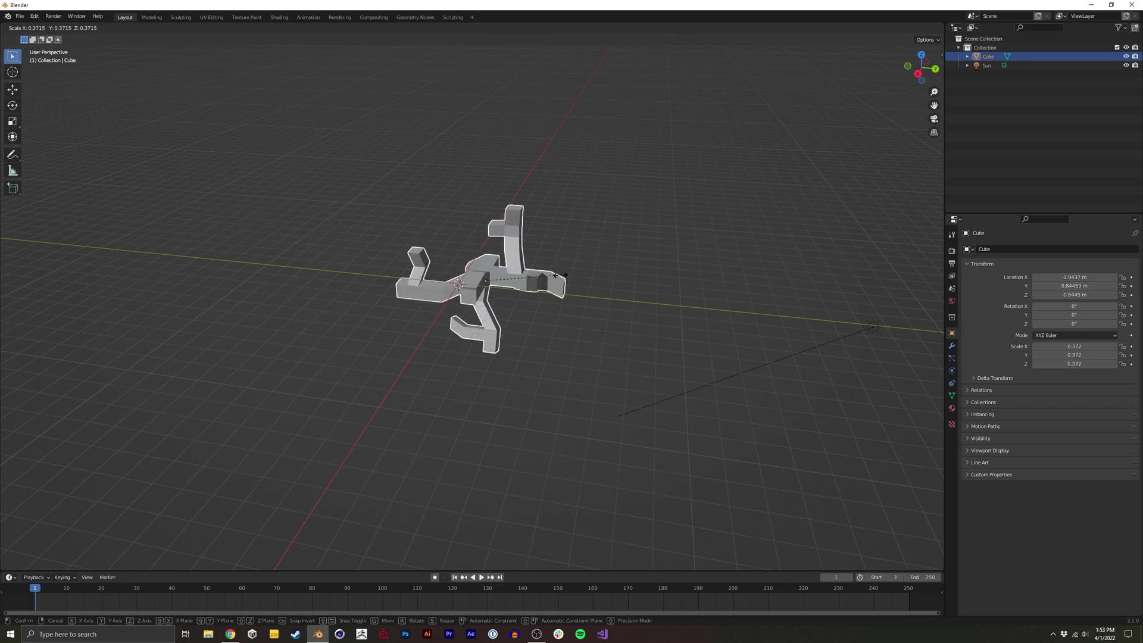
pyautogui.click(527, 282)
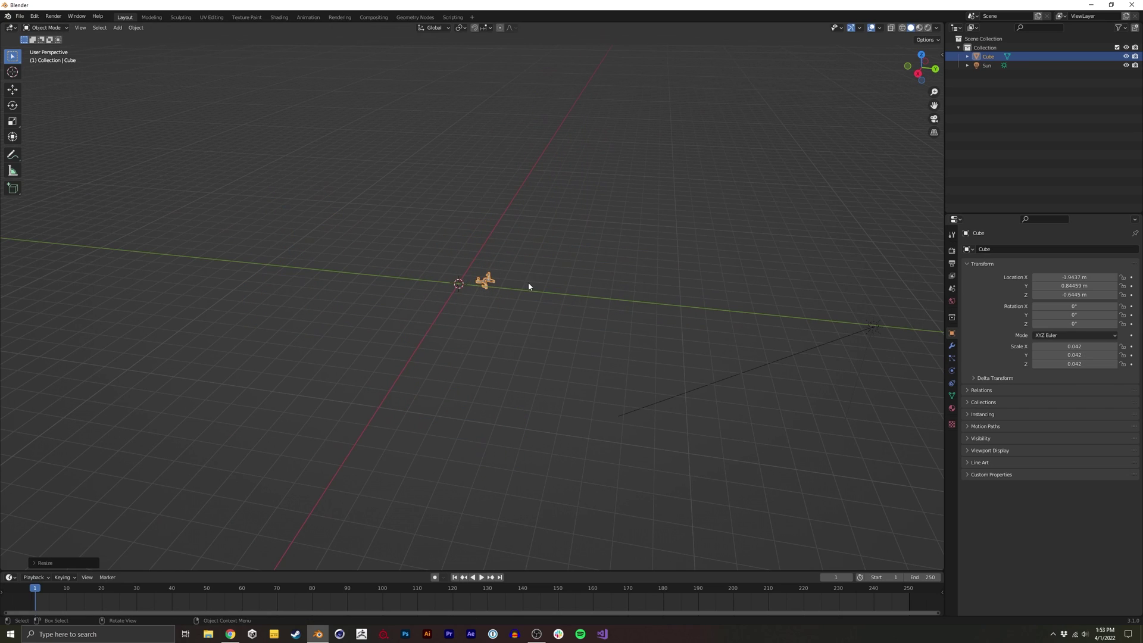
pyautogui.hotkey('ctrl', 'a')
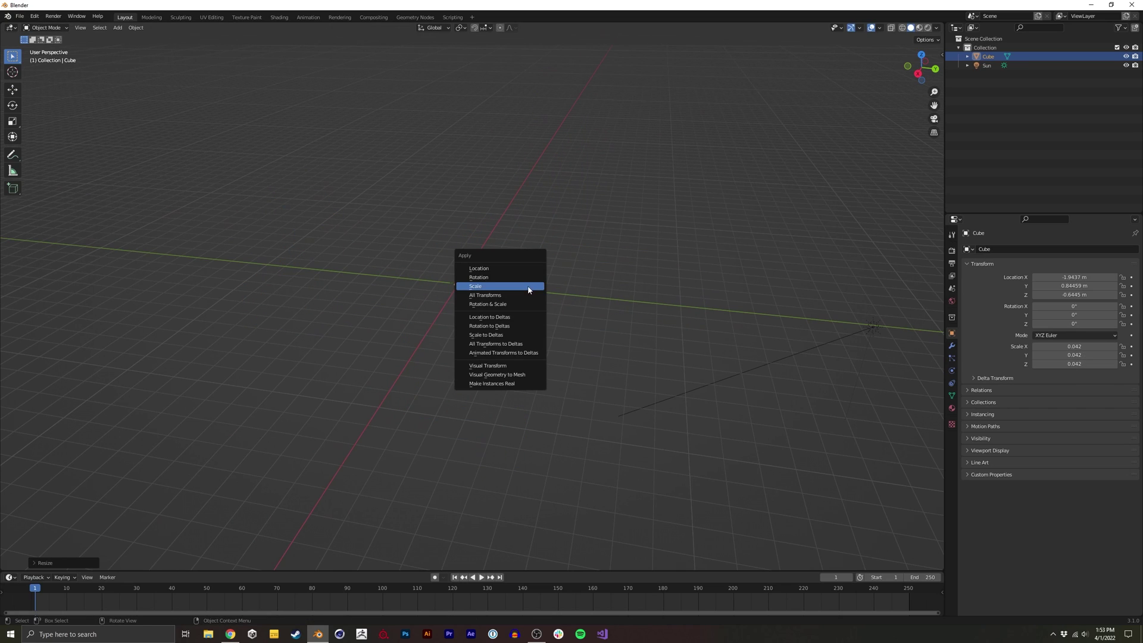
pyautogui.click(529, 289)
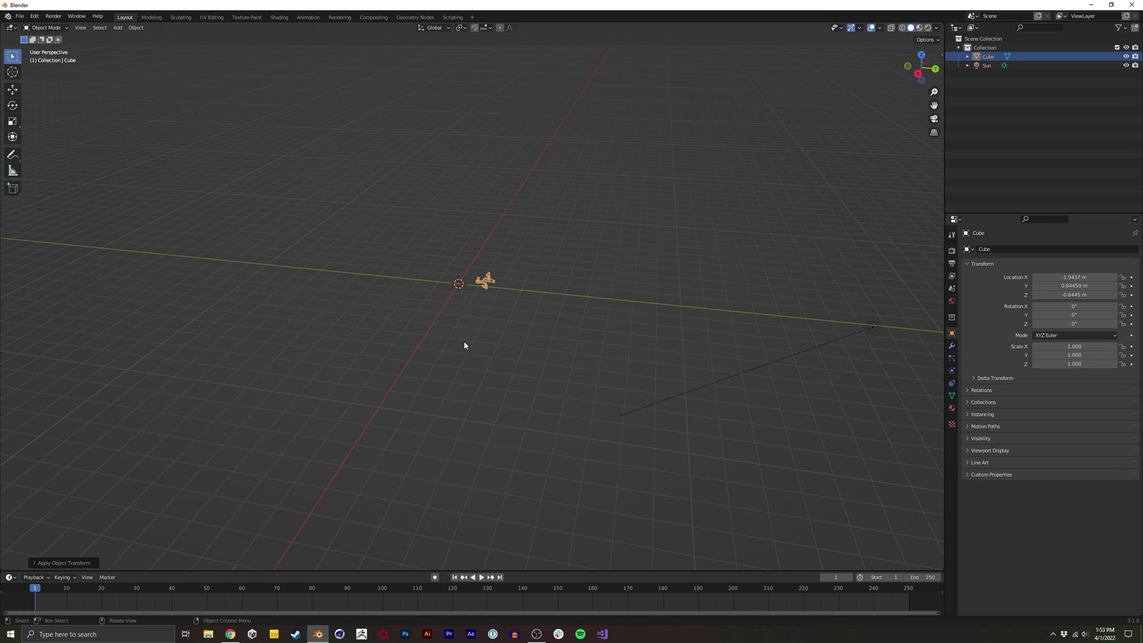
# Move the branching mesh away from the origin to about X -5.26, Y 10.29, Z 0.61 m and deselect it.
pyautogui.press('g')
pyautogui.click(664, 302)
pyautogui.click(440, 298)
# Add a cube at the origin and stretch it along Y to a scale of about 2.164.
pyautogui.hotkey('shift', 'a')
pyautogui.moveTo(433, 305)
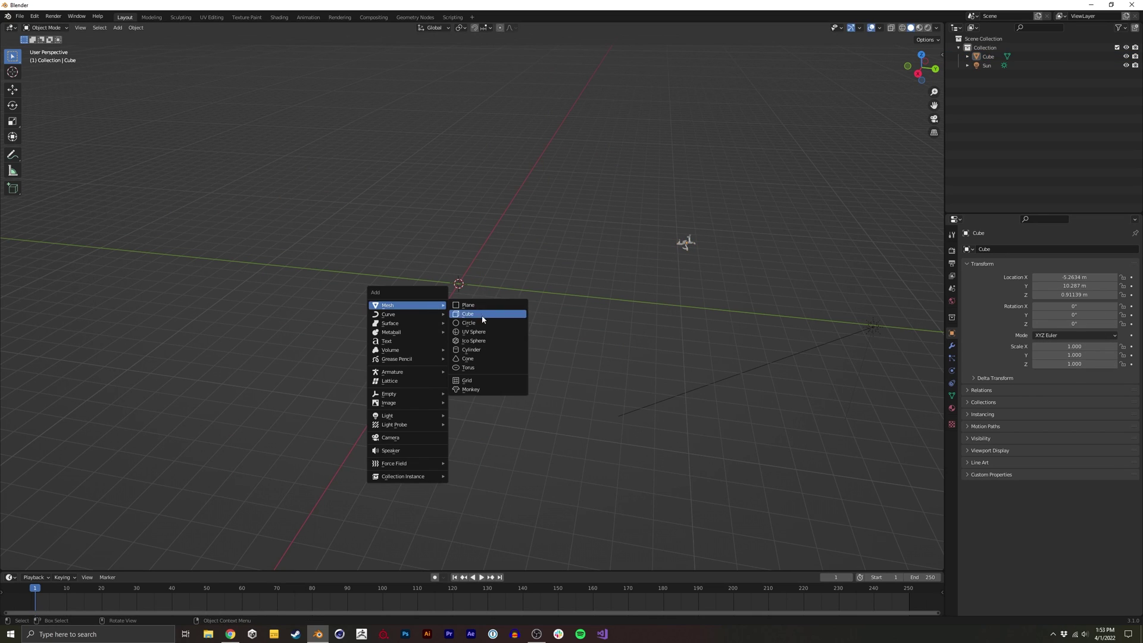
pyautogui.click(481, 319)
pyautogui.press('s')
pyautogui.press('y')
pyautogui.click(523, 298)
pyautogui.scroll(4, 505, 278)
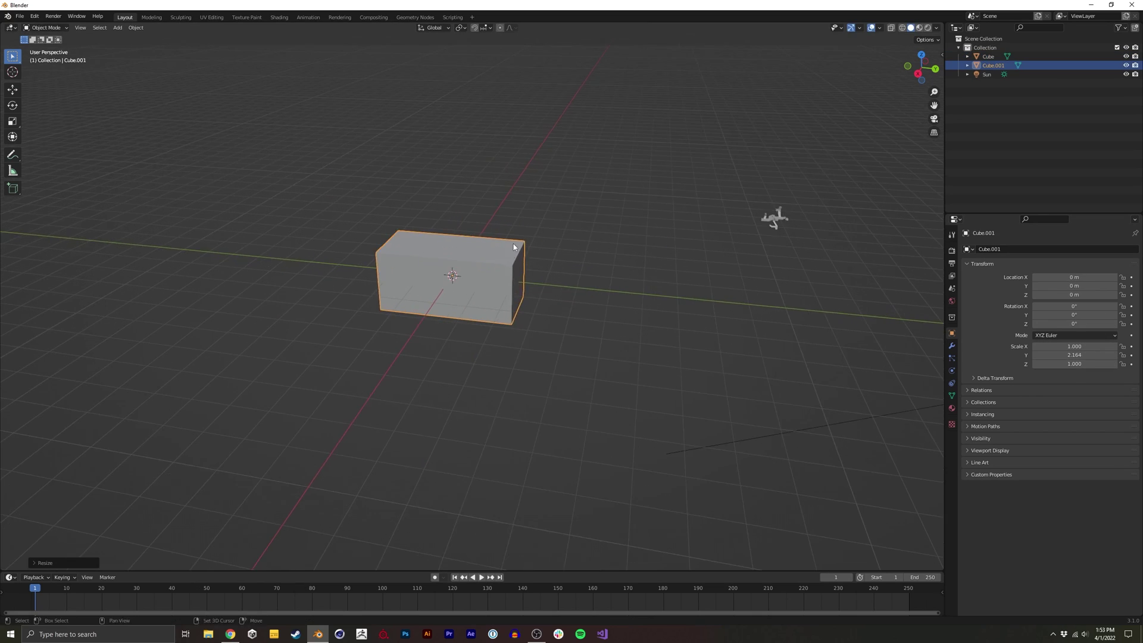
# Add a Bevel modifier to the stretched cube and apply the cube's scale.
pyautogui.click(951, 346)
pyautogui.click(995, 249)
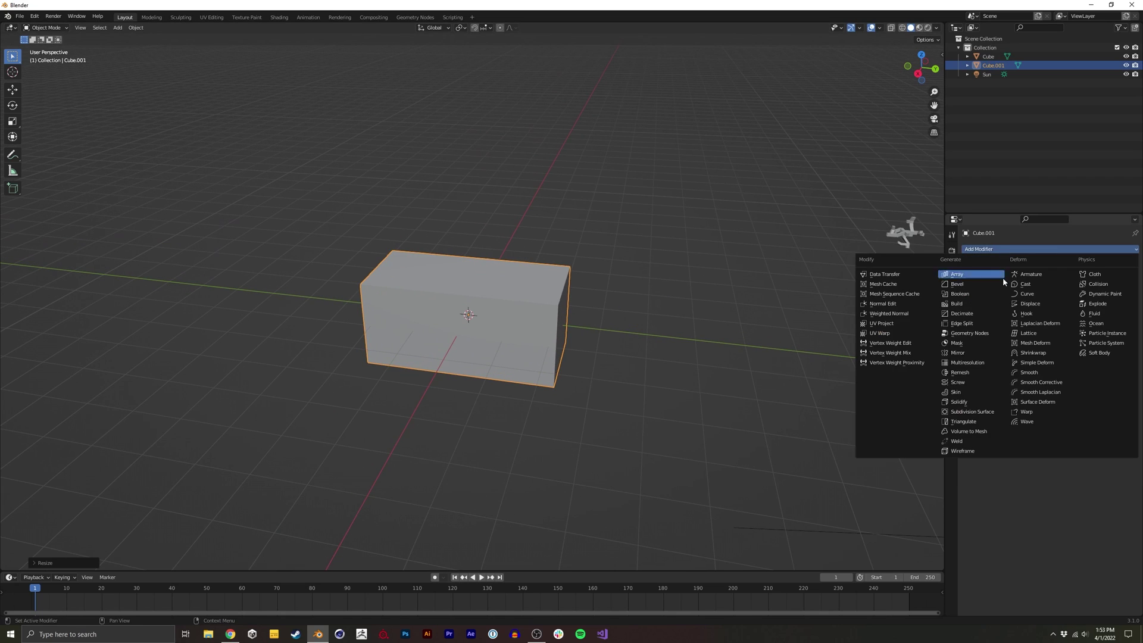
pyautogui.click(968, 284)
pyautogui.hotkey('ctrl', 'a')
pyautogui.click(595, 329)
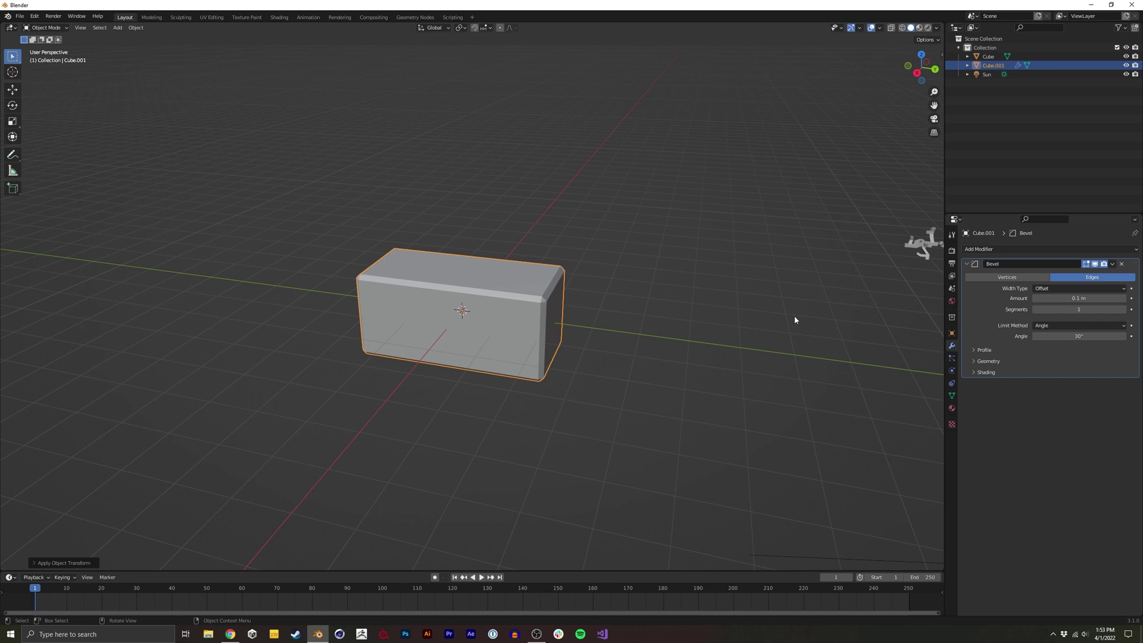
# Apply the cube's Bevel modifier, return to solid shading, and switch to the Geometry Nodes workspace.
pyautogui.hotkey('ctrl', 'a')
pyautogui.moveTo(594, 326); pyautogui.dragTo(546, 341, button='middle')
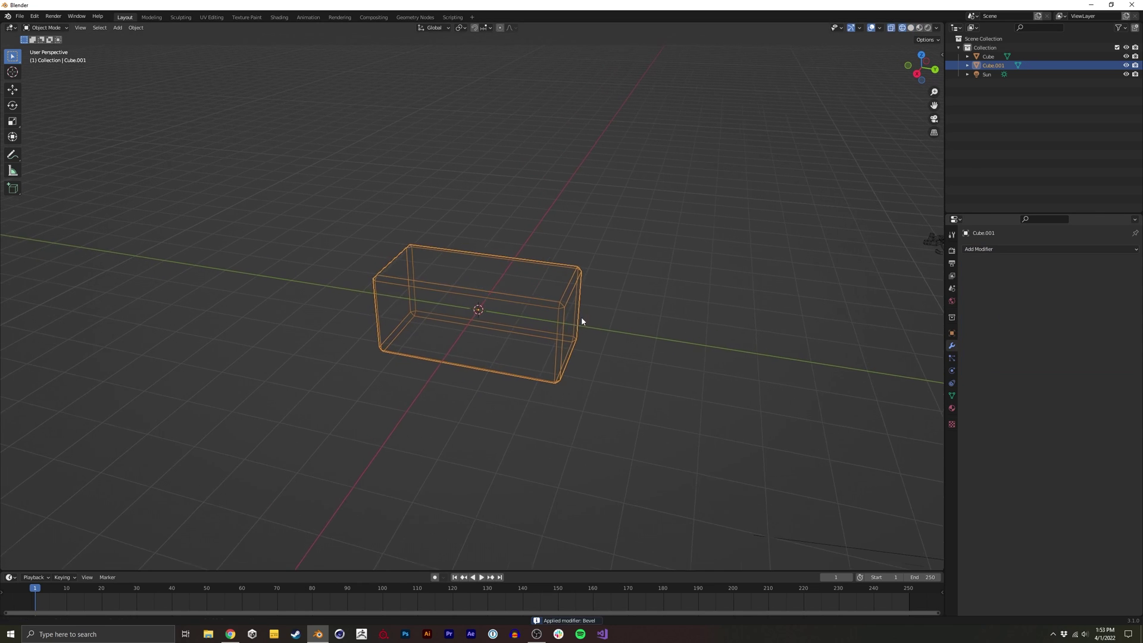
pyautogui.scroll(2, 581, 320)
pyautogui.hotkey('shift', 'z')
pyautogui.moveTo(536, 237); pyautogui.dragTo(487, 347, button='middle')
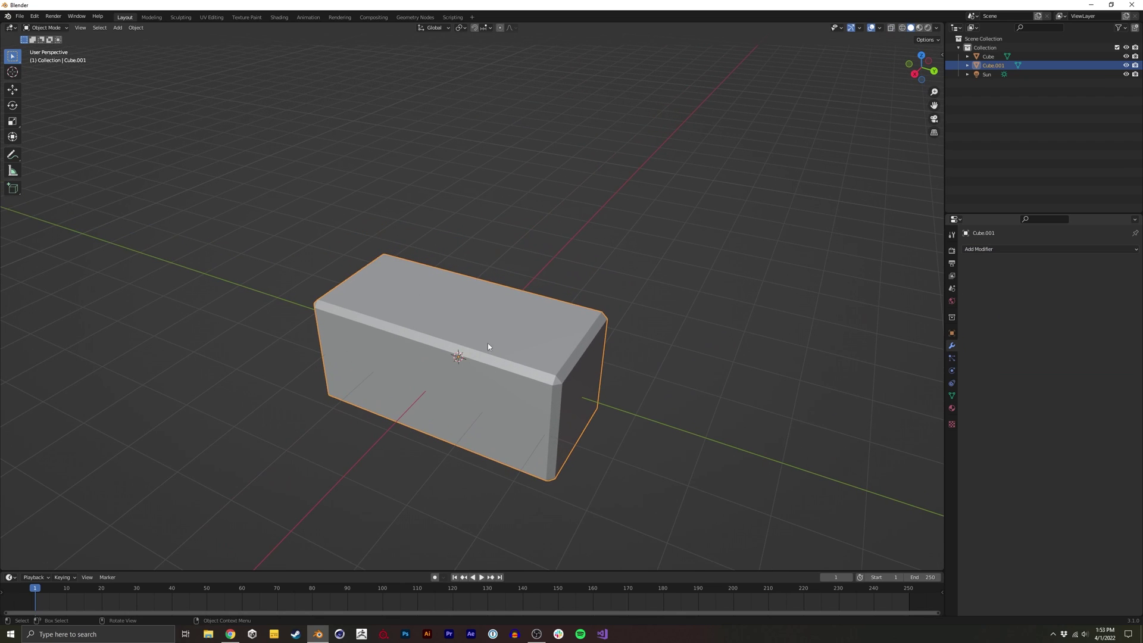
pyautogui.click(418, 19)
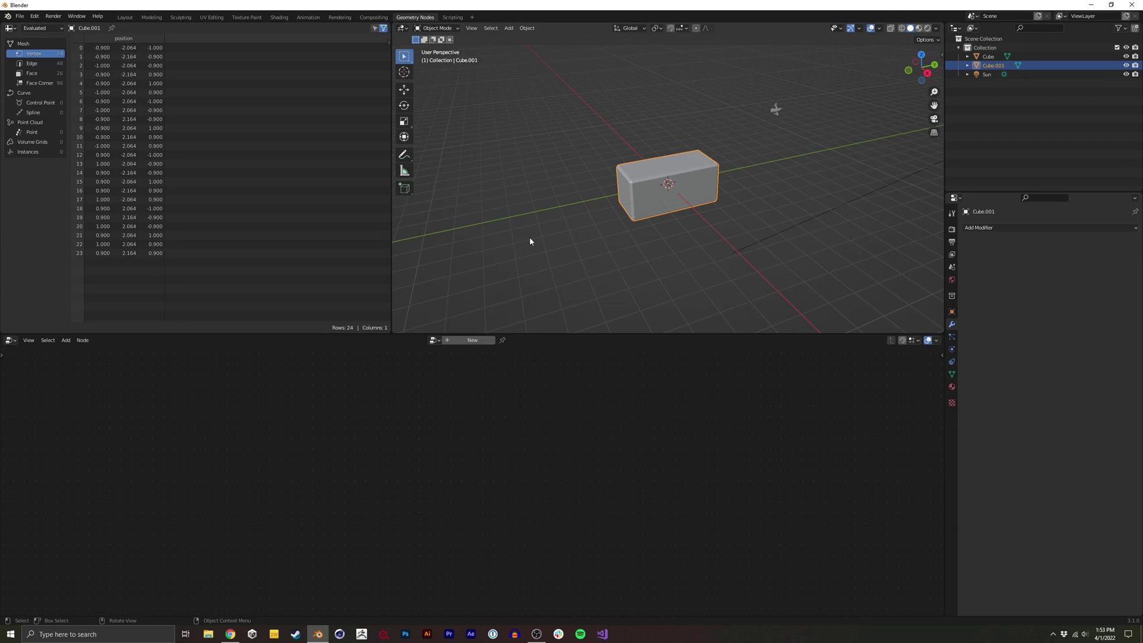
# Create a node group for the stretched cube, name it moss-generator, and pin it in the node editor.
pyautogui.click(475, 341)
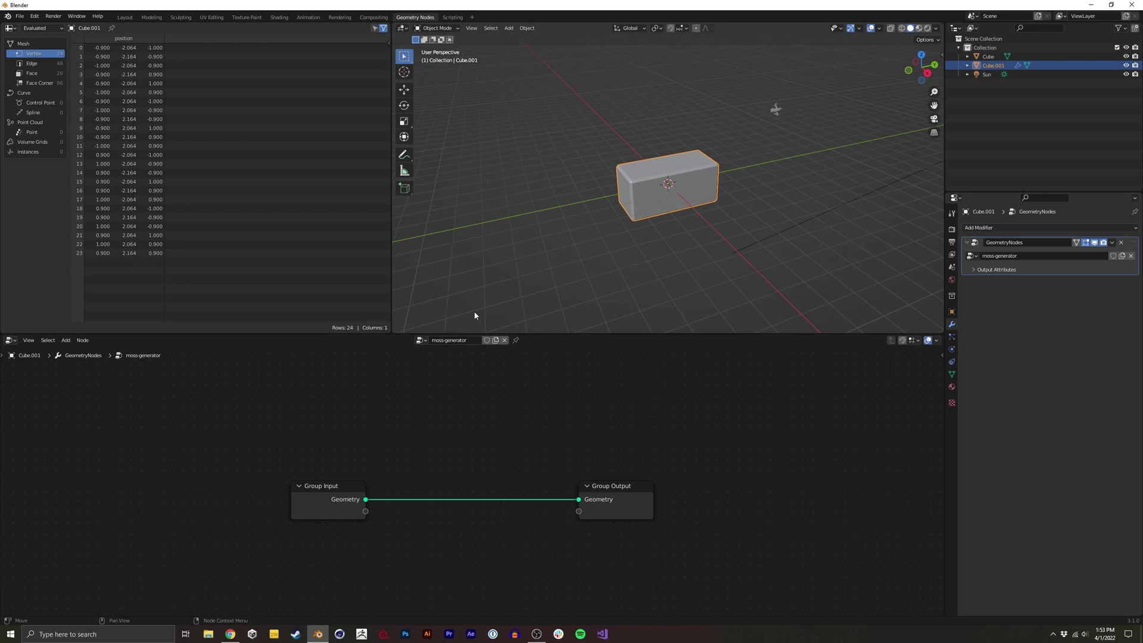
pyautogui.moveTo(665, 208); pyautogui.dragTo(733, 138, button='middle')
pyautogui.moveTo(446, 463); pyautogui.dragTo(492, 458, button='middle')
pyautogui.scroll(1, 447, 470)
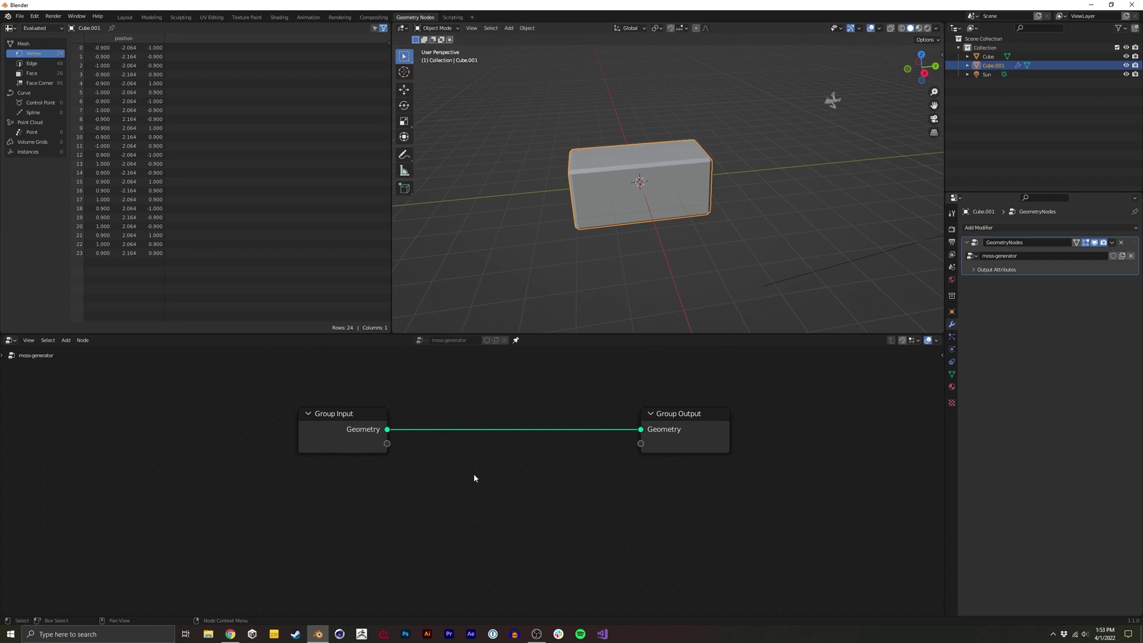
# Insert a Distribute Points on Faces node between Group Input and Group Output.
pyautogui.hotkey('shift', 'a')
pyautogui.write('dis')
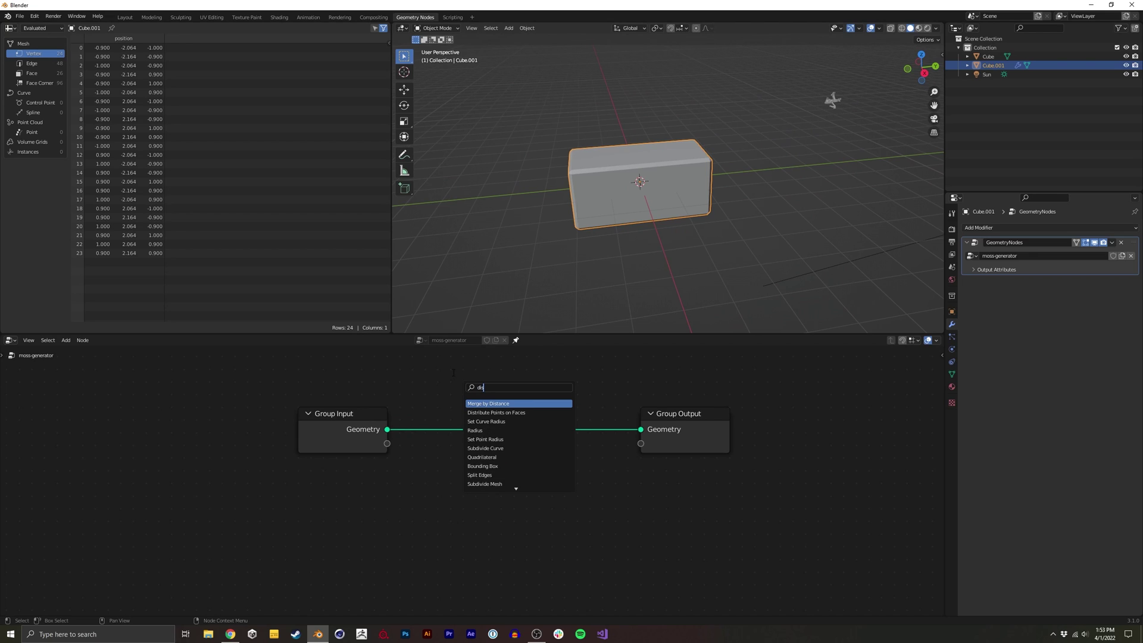
pyautogui.write('t')
pyautogui.press('Down')
pyautogui.press('Return')
pyautogui.click(453, 376)
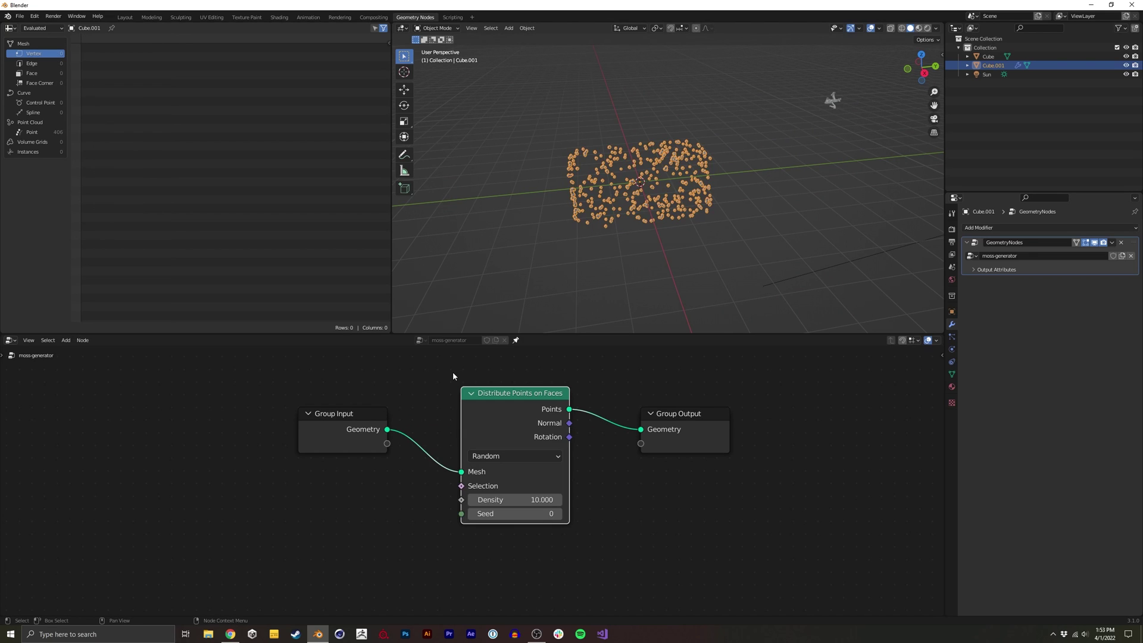
# Make room before Group Output and insert an Instance on Points node after the Distribute Points on Faces node.
pyautogui.moveTo(693, 429); pyautogui.dragTo(801, 420)
pyautogui.hotkey('shift', 'a')
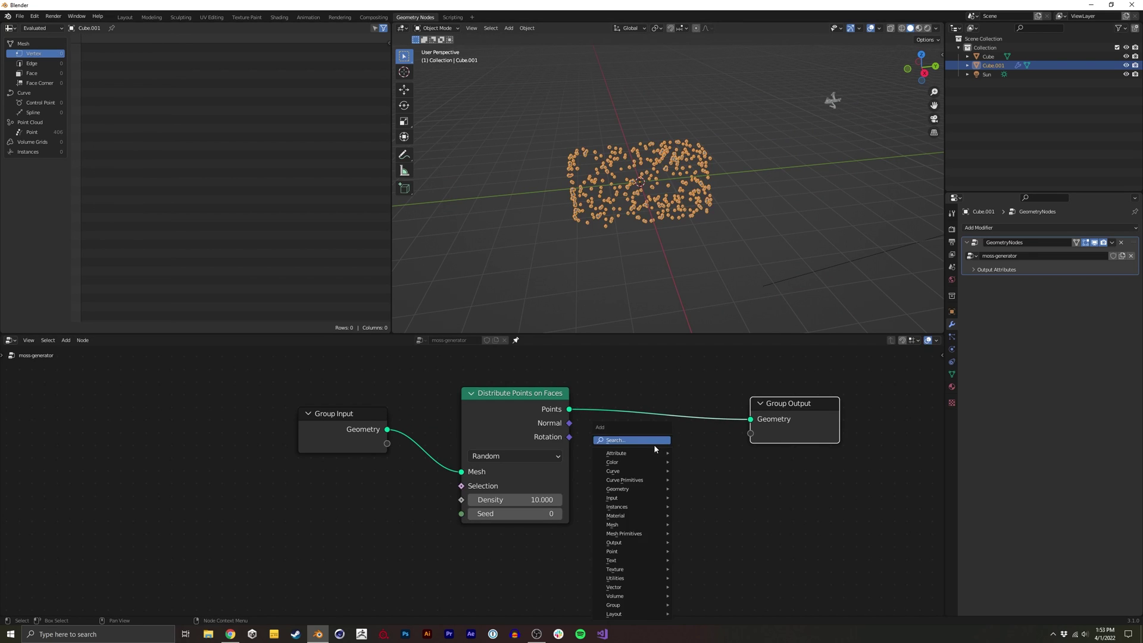
pyautogui.click(656, 445)
pyautogui.write('inst')
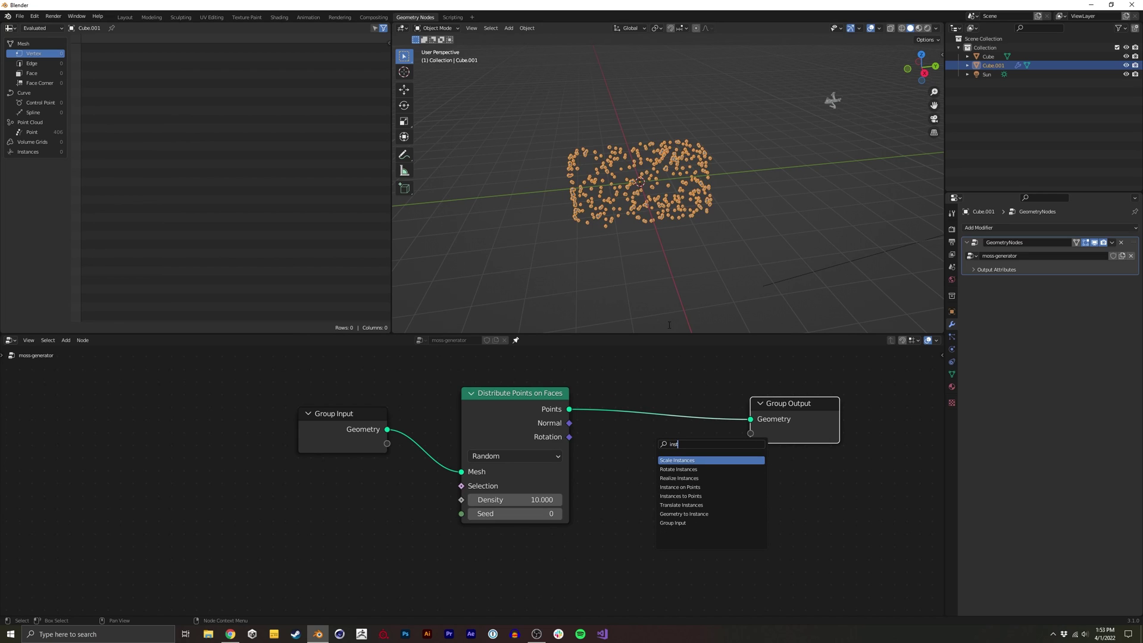
pyautogui.click(679, 487)
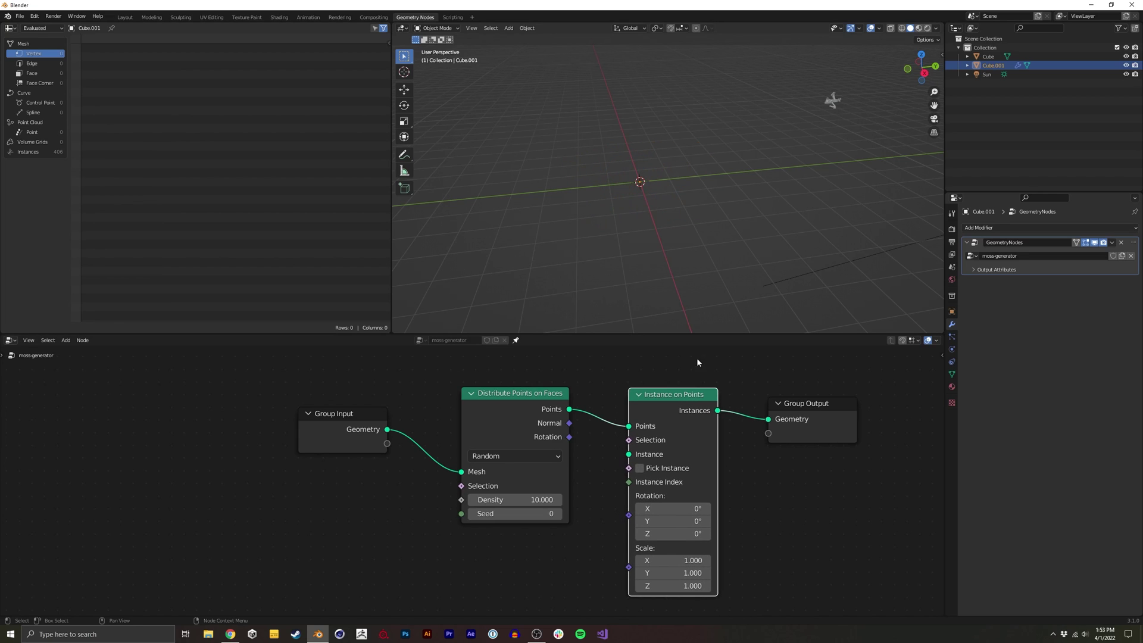
# Bring the branching mesh into the node tree as an Object Info node and connect its Geometry to Instance on Points' Instance input.
pyautogui.click(995, 56)
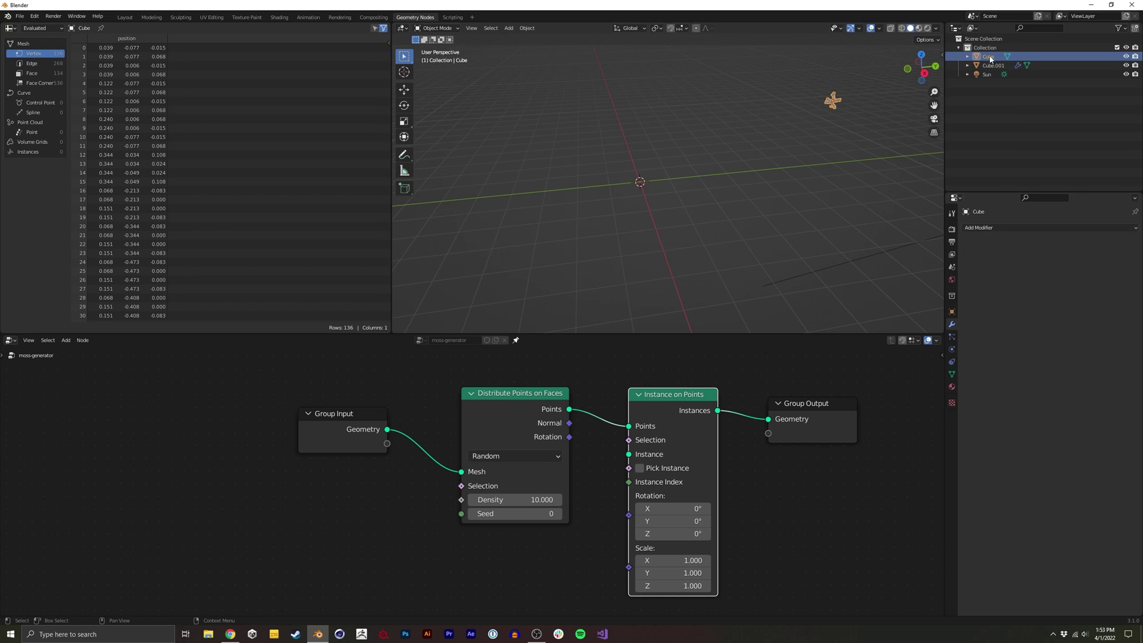
pyautogui.moveTo(991, 58); pyautogui.dragTo(470, 581)
pyautogui.moveTo(526, 599); pyautogui.dragTo(399, 550, button='middle')
pyautogui.moveTo(395, 583); pyautogui.dragTo(503, 399)
pyautogui.scroll(2, 624, 240)
pyautogui.moveTo(624, 240); pyautogui.dragTo(697, 180, button='middle')
pyautogui.scroll(2, 686, 184)
pyautogui.moveTo(329, 528); pyautogui.dragTo(330, 477, button='middle')
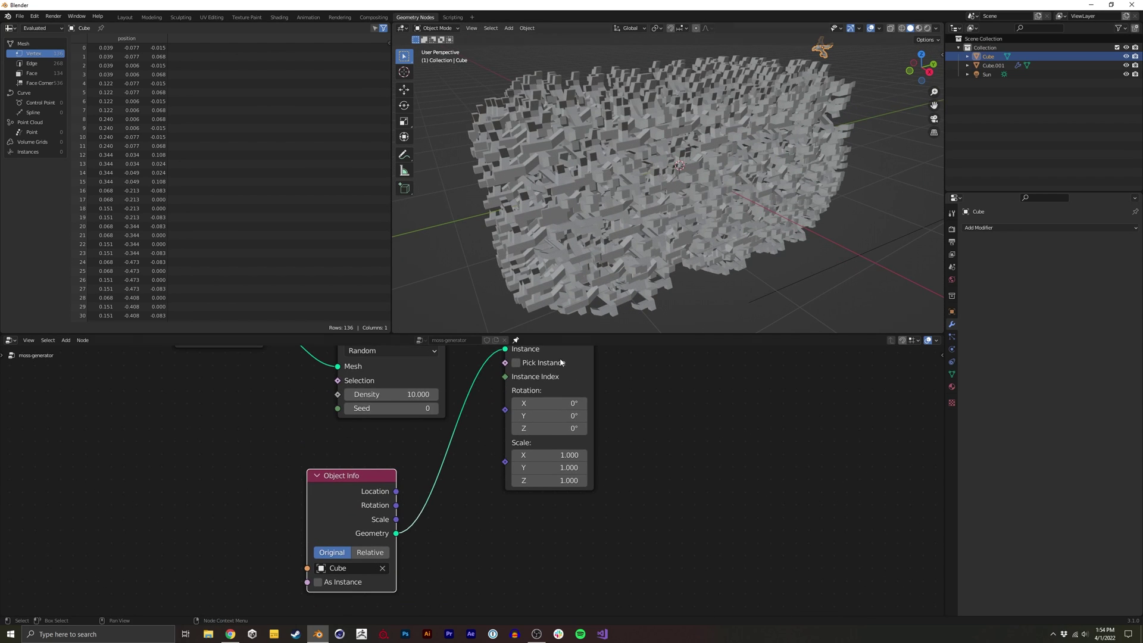
# Enlarge the node editor and spread the nodes apart so there is space between Distribute Points, Instance on Points and Group Output.
pyautogui.moveTo(613, 333); pyautogui.dragTo(613, 246)
pyautogui.moveTo(655, 191); pyautogui.dragTo(655, 171, button='middle')
pyautogui.scroll(-3, 654, 171)
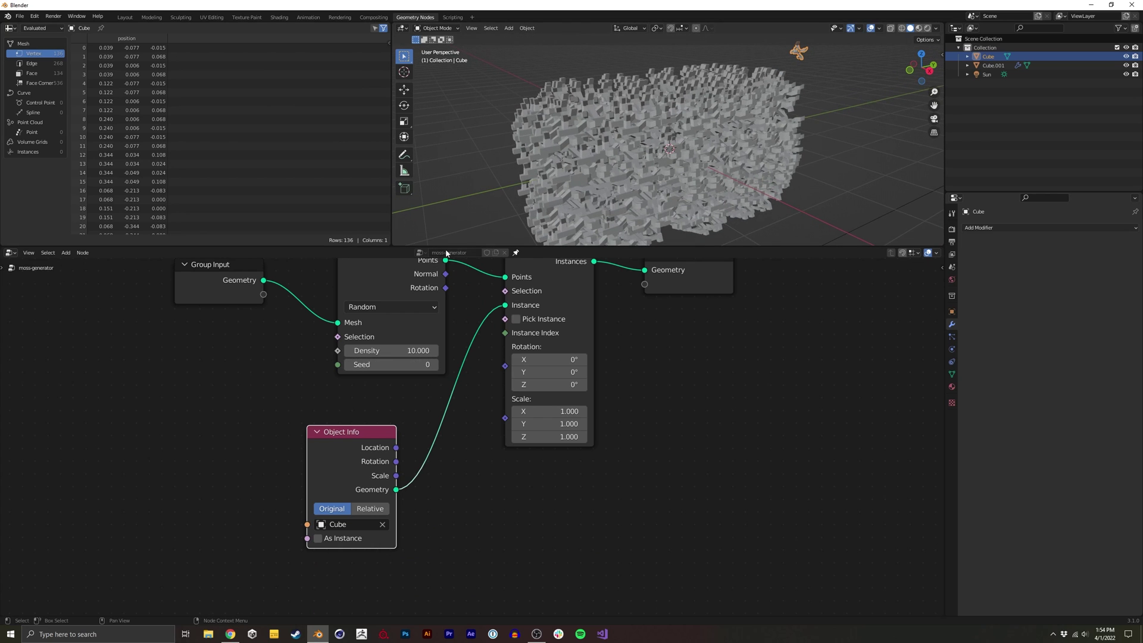
pyautogui.moveTo(480, 397); pyautogui.dragTo(568, 428, button='middle')
pyautogui.scroll(-3, 536, 458)
pyautogui.scroll(-3, 566, 430)
pyautogui.moveTo(473, 457); pyautogui.dragTo(433, 446)
pyautogui.moveTo(649, 160)
pyautogui.mouseDown(button='middle')
pyautogui.moveTo(600, 193)
pyautogui.moveTo(654, 166)
pyautogui.mouseUp(button='middle')
pyautogui.moveTo(420, 453); pyautogui.dragTo(464, 456)
pyautogui.moveTo(744, 143); pyautogui.dragTo(732, 101, button='middle')
pyautogui.moveTo(587, 107); pyautogui.dragTo(690, 138, button='middle')
pyautogui.moveTo(327, 409); pyautogui.dragTo(500, 334)
pyautogui.press('g')
pyautogui.click(415, 326)
pyautogui.moveTo(680, 335); pyautogui.dragTo(715, 351)
pyautogui.press('g')
pyautogui.click(797, 328)
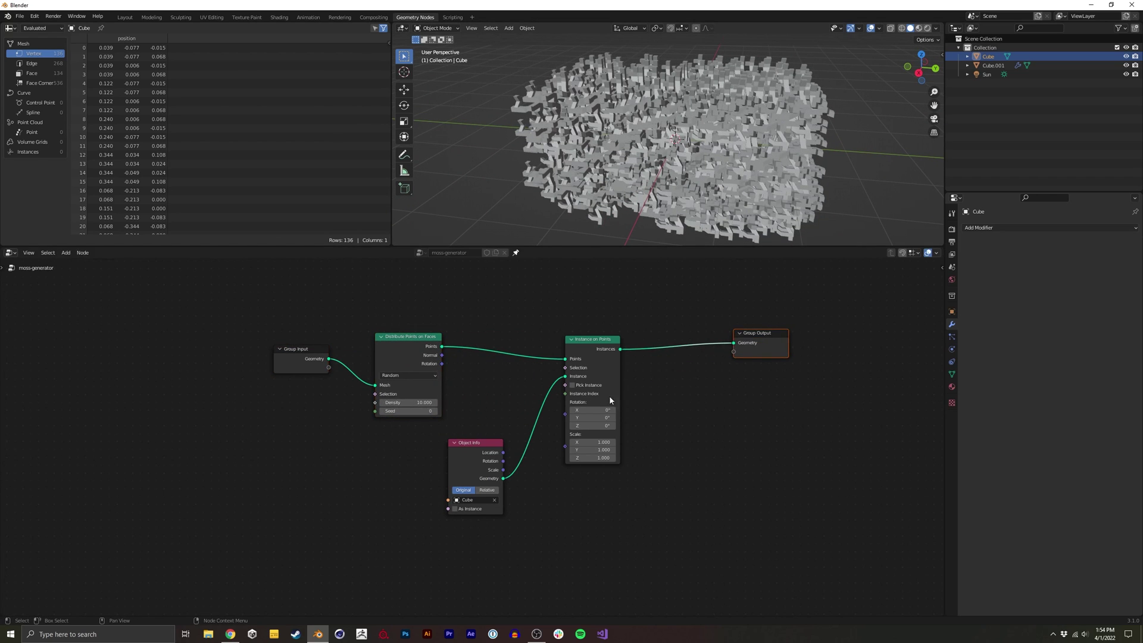
pyautogui.moveTo(609, 394); pyautogui.dragTo(656, 335, button='middle')
# Add a Random Value node set to Vector and connect it to the Rotation input of Instance on Points.
pyautogui.click(416, 496)
pyautogui.hotkey('shift', 'a')
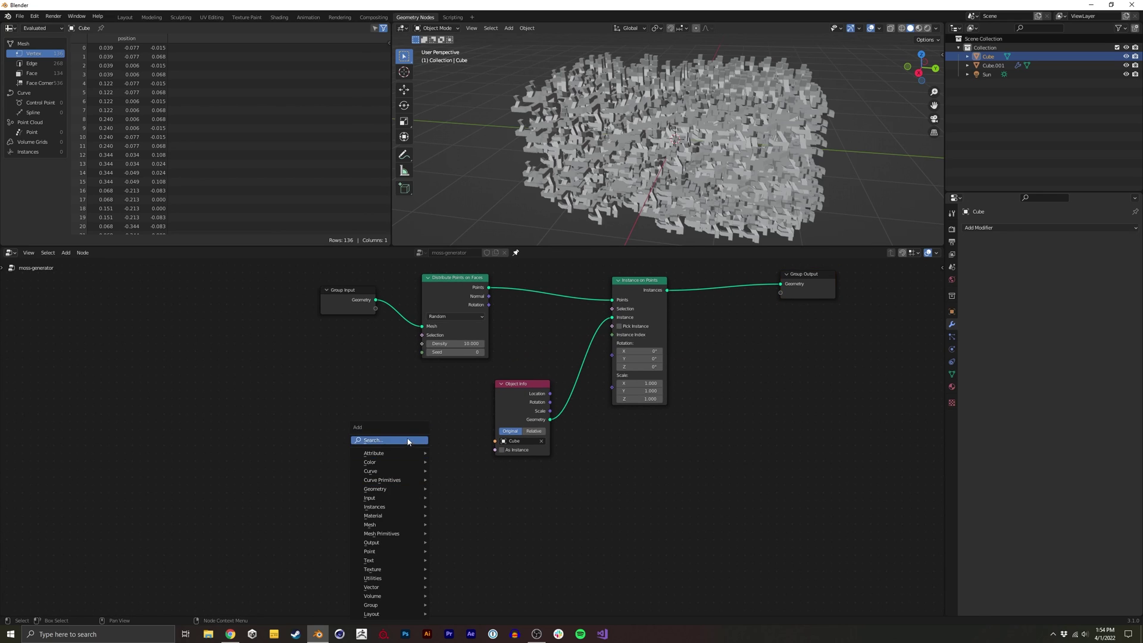
pyautogui.write('ra')
pyautogui.click(429, 482)
pyautogui.click(504, 515)
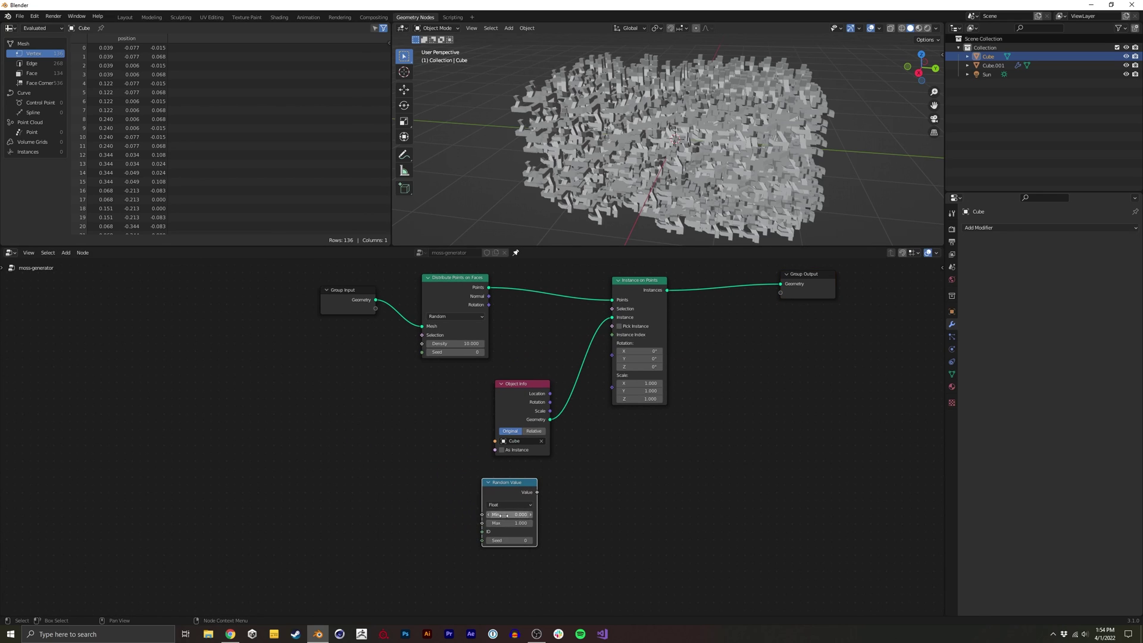
pyautogui.click(505, 530)
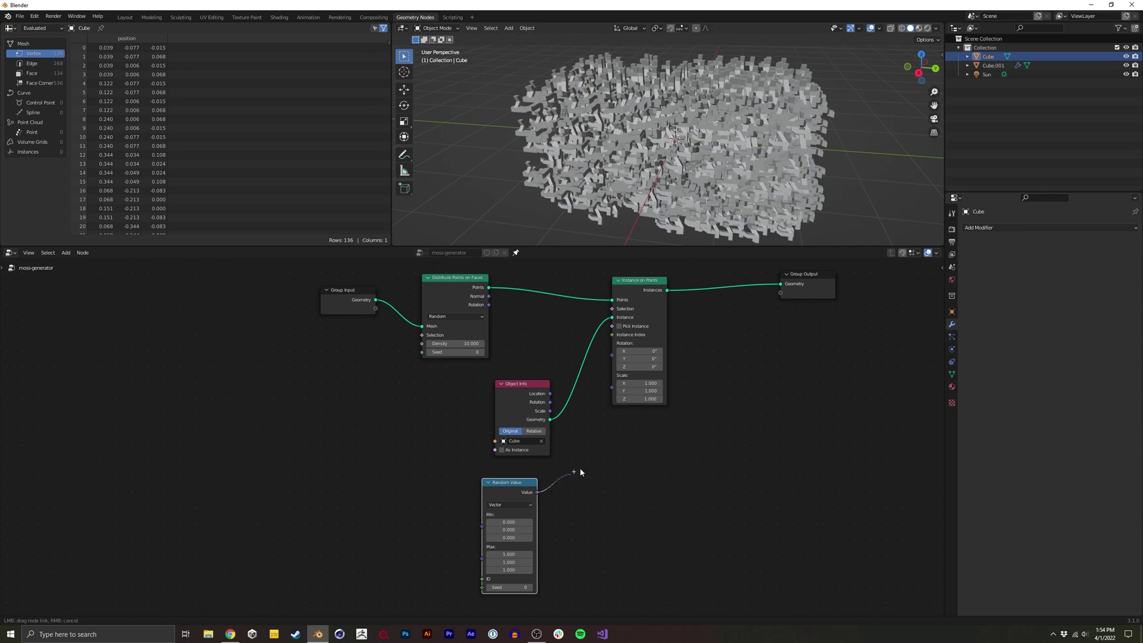
pyautogui.moveTo(609, 355); pyautogui.dragTo(612, 355)
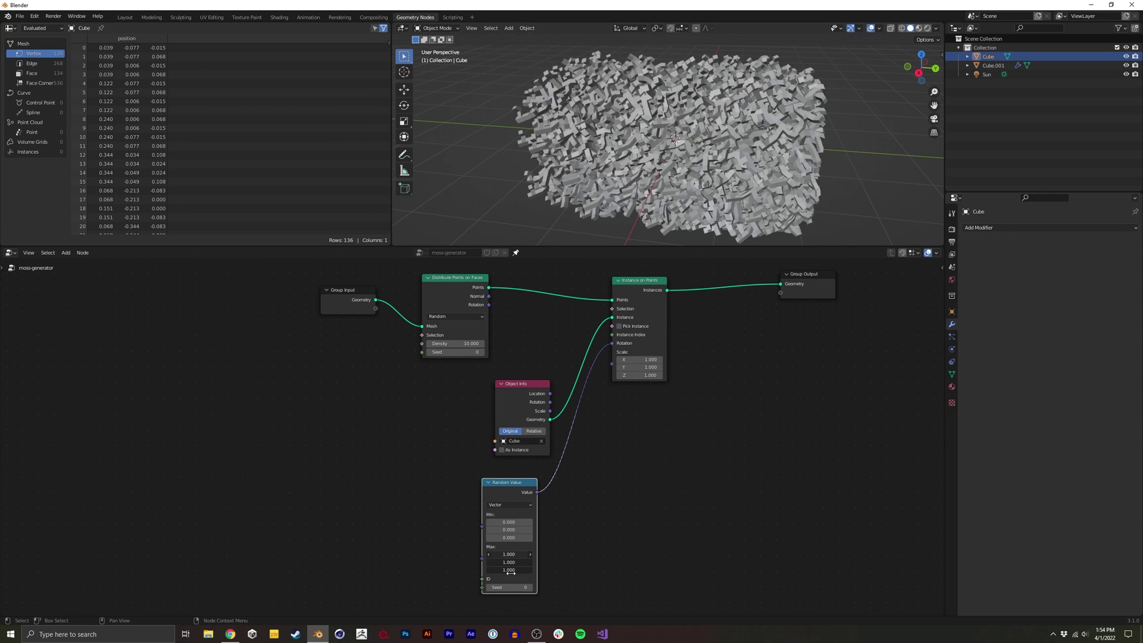
# Set the vector Random Value node's maximum to 360 on all three axes.
pyautogui.write('360')
pyautogui.press('Return')
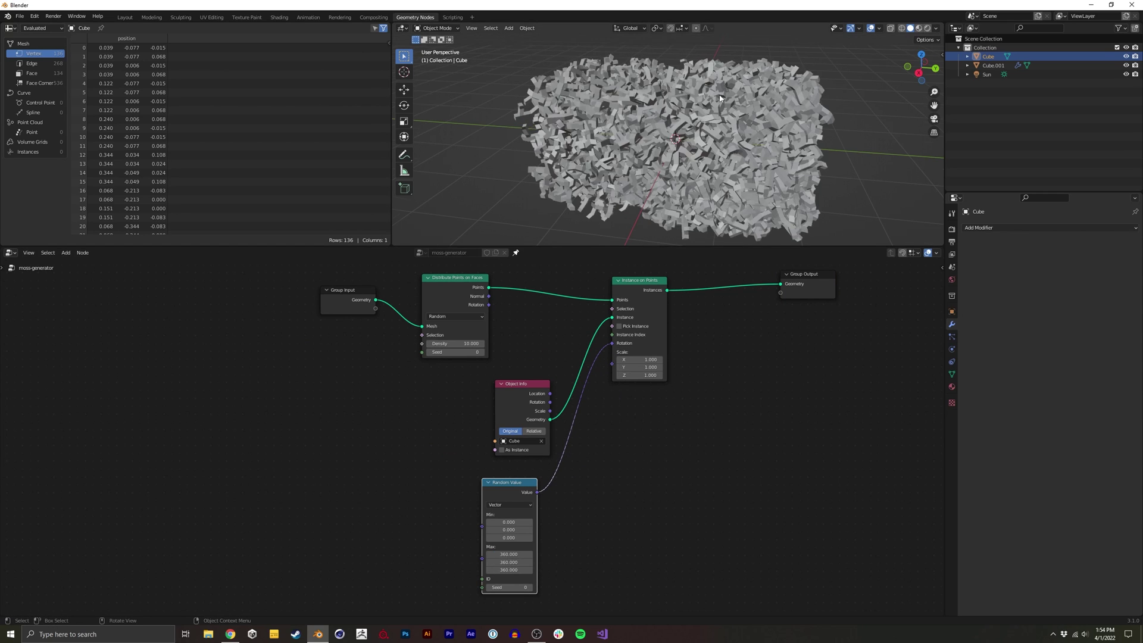
pyautogui.moveTo(720, 98); pyautogui.dragTo(688, 115, button='middle')
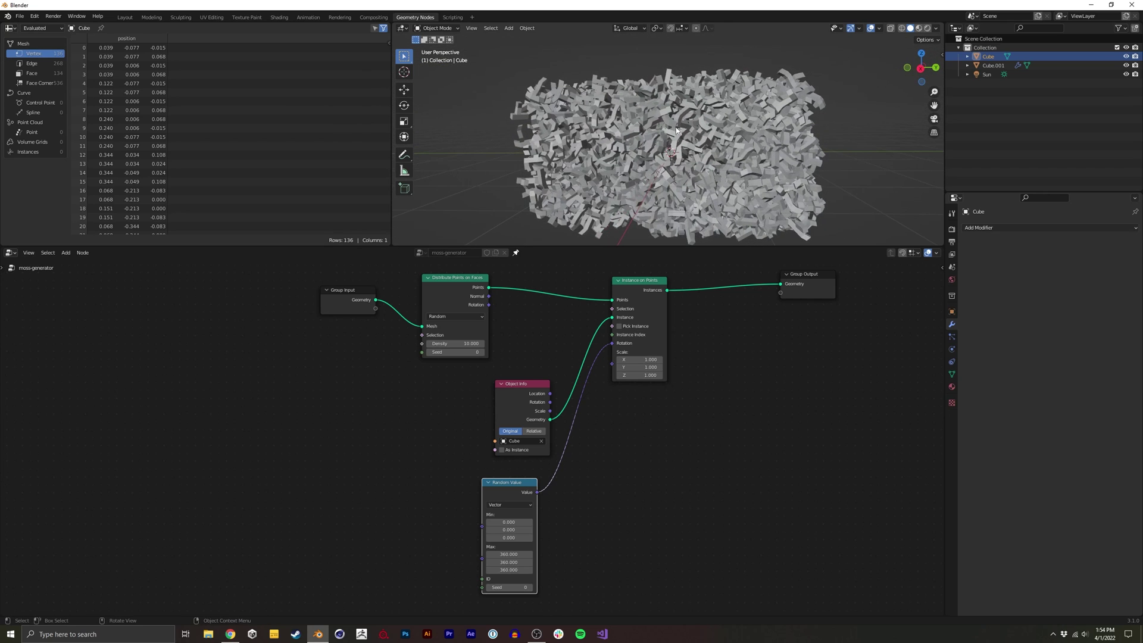
# Shift the Object Info node aside, duplicate the Random Value node beside the original, and change the copy to Float.
pyautogui.moveTo(533, 389); pyautogui.dragTo(423, 384)
pyautogui.moveTo(684, 105); pyautogui.dragTo(669, 133, button='middle')
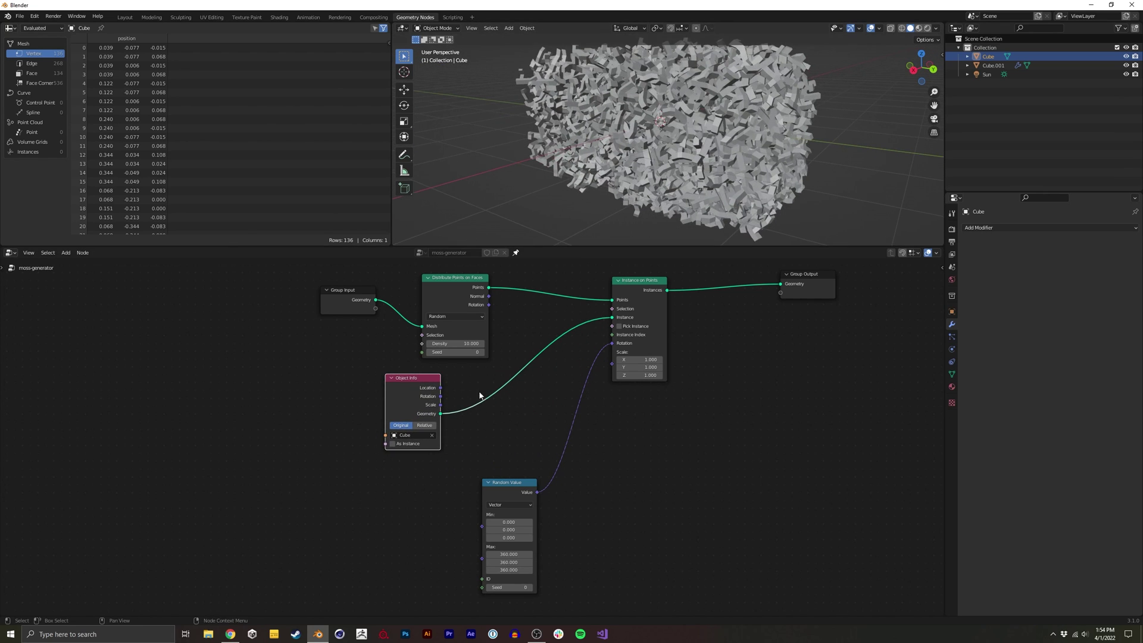
pyautogui.click(518, 484)
pyautogui.hotkey('shift', 'd')
pyautogui.click(415, 492)
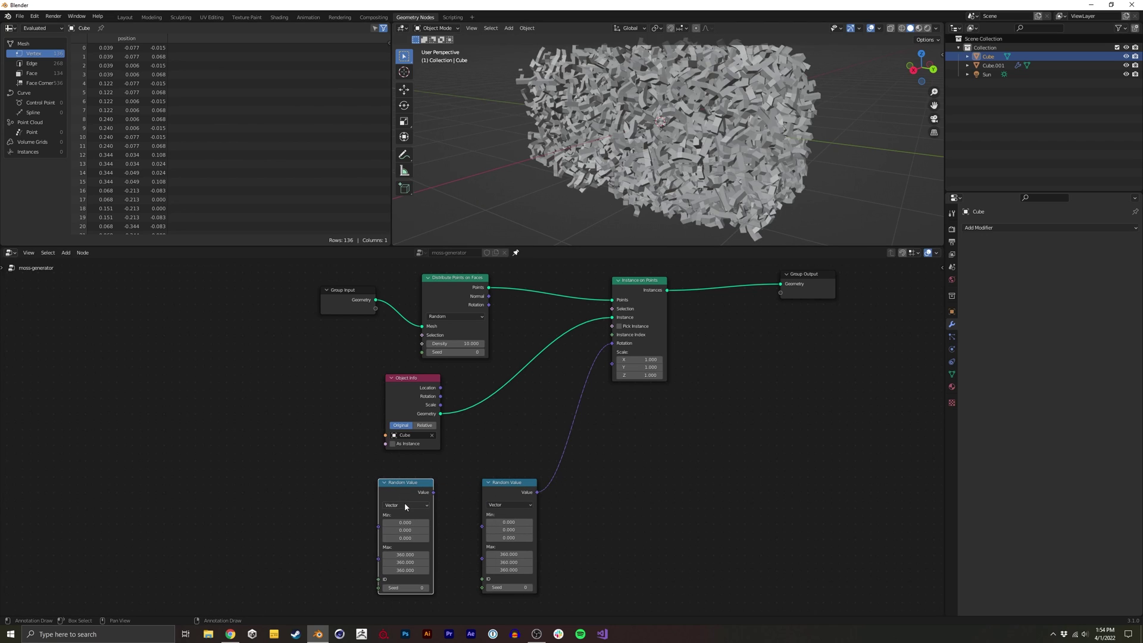
pyautogui.click(404, 505)
pyautogui.click(404, 495)
pyautogui.moveTo(405, 492)
pyautogui.mouseDown()
pyautogui.moveTo(482, 438)
pyautogui.moveTo(404, 490)
pyautogui.mouseUp()
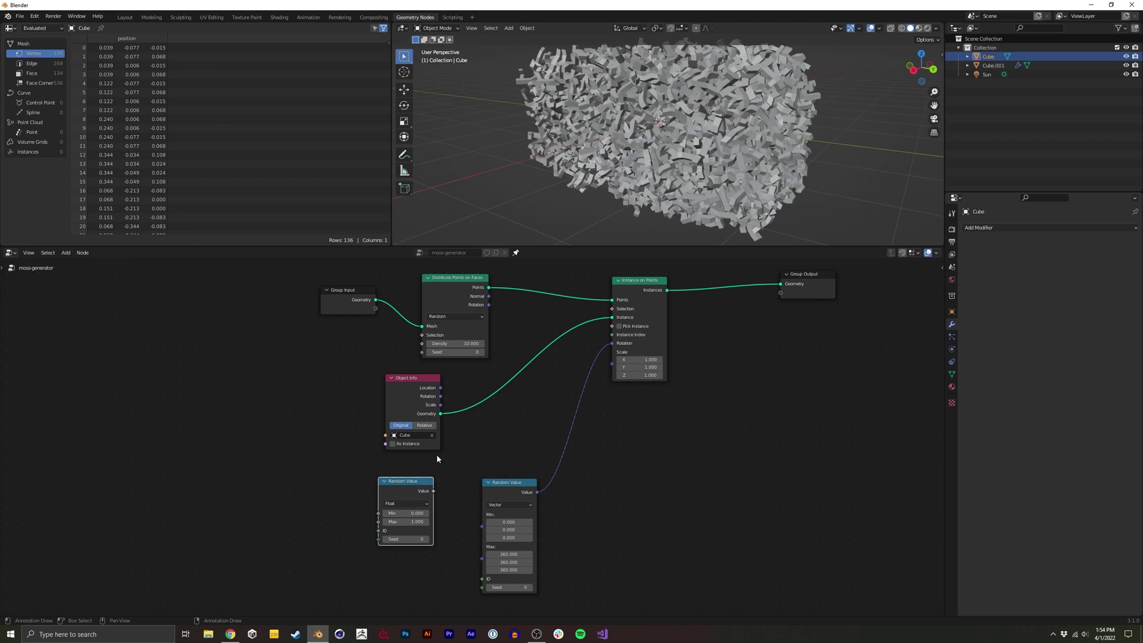
# Insert a Scale Elements node on the link between Object Info and Instance on Points.
pyautogui.hotkey('shift', 'a')
pyautogui.click(529, 392)
pyautogui.write('sca')
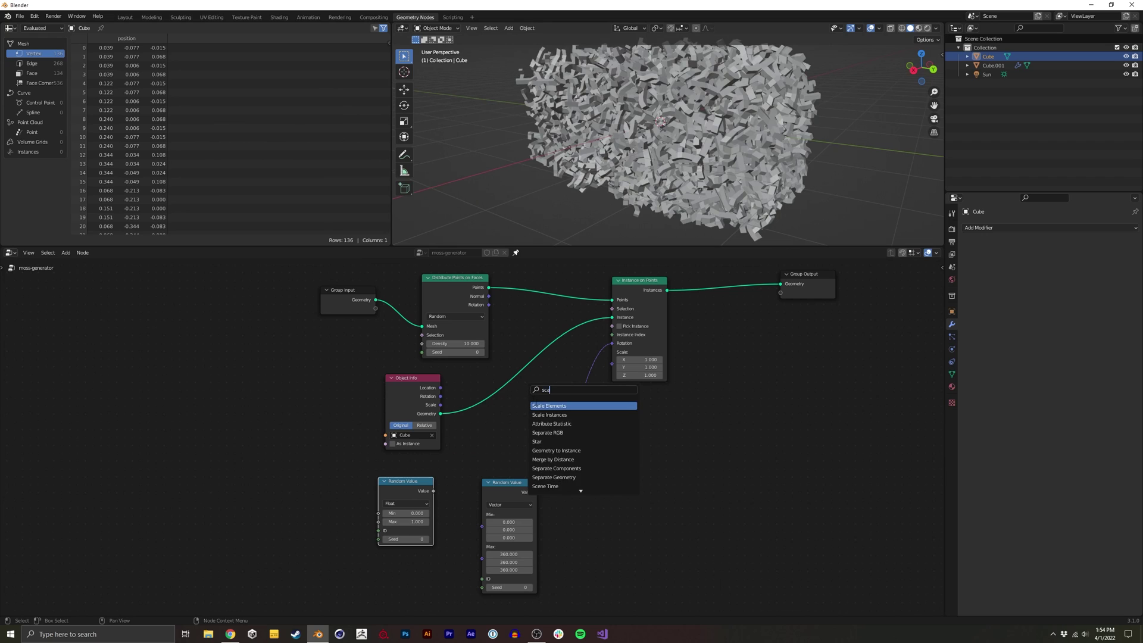
pyautogui.click(536, 404)
pyautogui.click(499, 388)
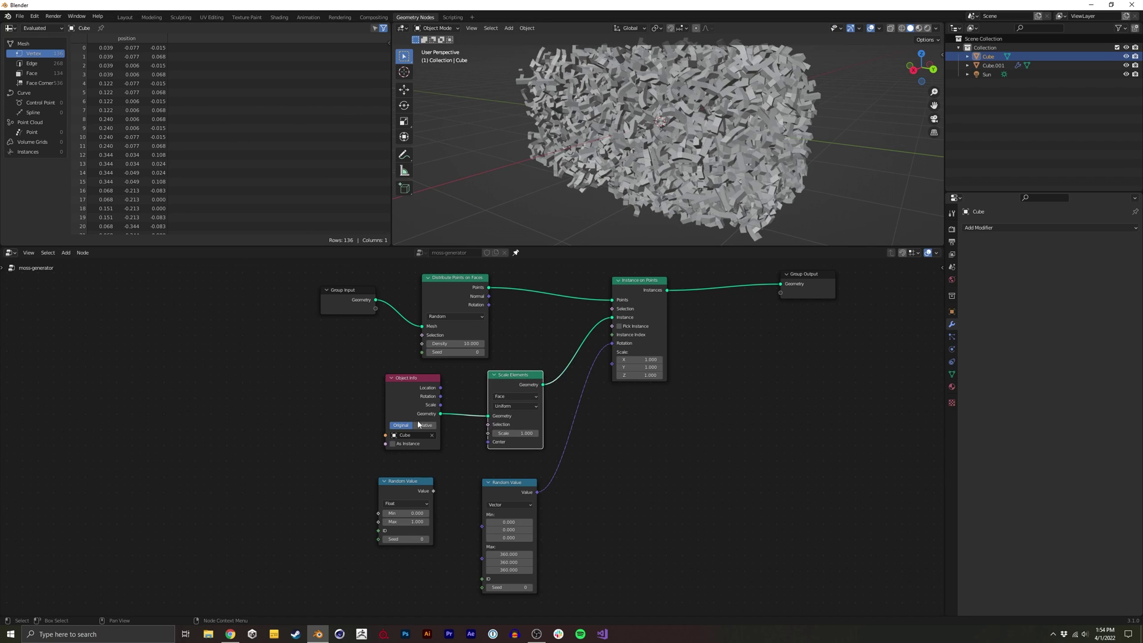
# Connect the float Random Value node to the Scale input of Scale Elements and arrange the nodes around it.
pyautogui.moveTo(418, 425); pyautogui.dragTo(379, 424)
pyautogui.moveTo(433, 491)
pyautogui.mouseDown()
pyautogui.moveTo(479, 487)
pyautogui.moveTo(438, 483)
pyautogui.mouseUp()
pyautogui.moveTo(486, 435); pyautogui.dragTo(488, 433)
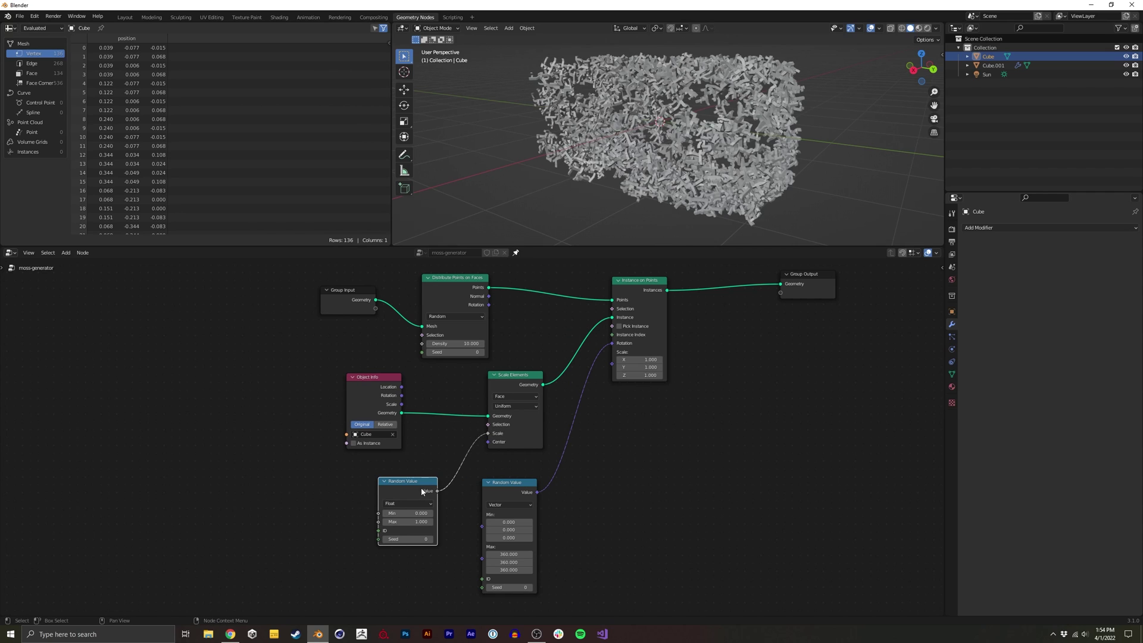
pyautogui.moveTo(423, 495); pyautogui.dragTo(399, 503)
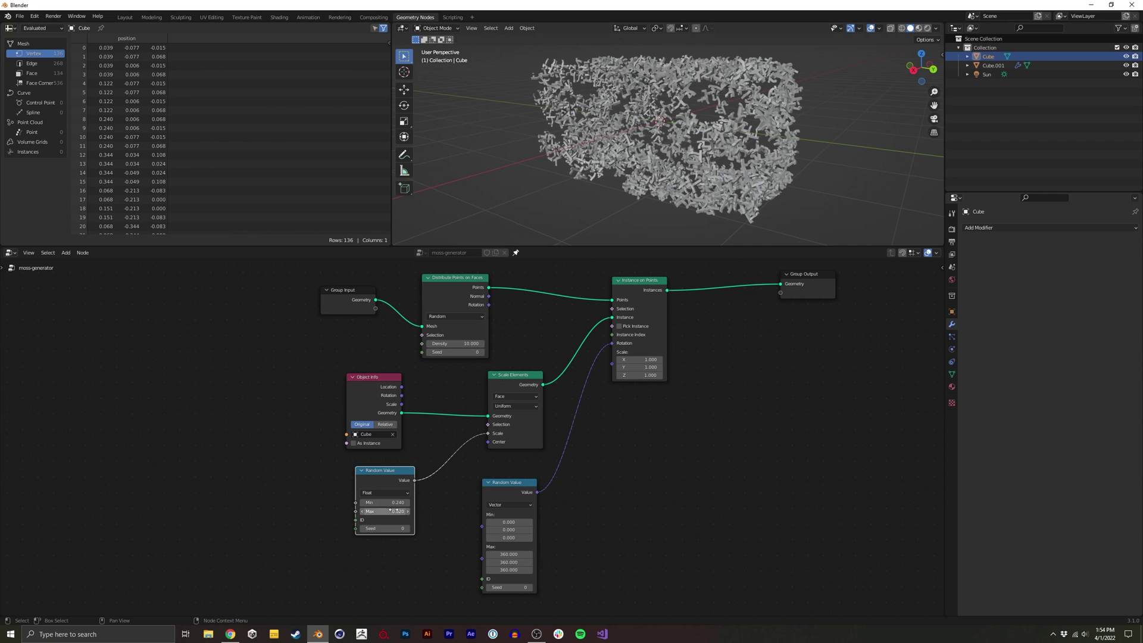
# Set the float Random Value range to a minimum of 0.120 and a maximum of 0.350.
pyautogui.moveTo(717, 122); pyautogui.dragTo(735, 146, button='middle')
pyautogui.scroll(2, 696, 169)
pyautogui.scroll(-3, 717, 160)
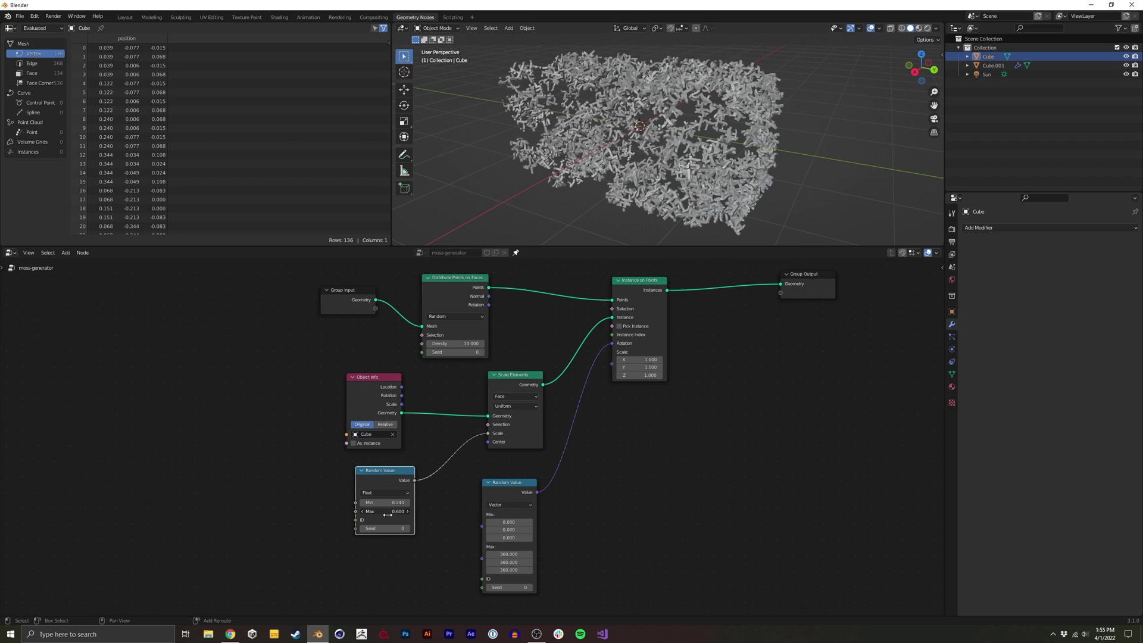
pyautogui.moveTo(387, 515)
pyautogui.mouseDown()
pyautogui.moveTo(391, 504)
pyautogui.moveTo(385, 512)
pyautogui.mouseUp()
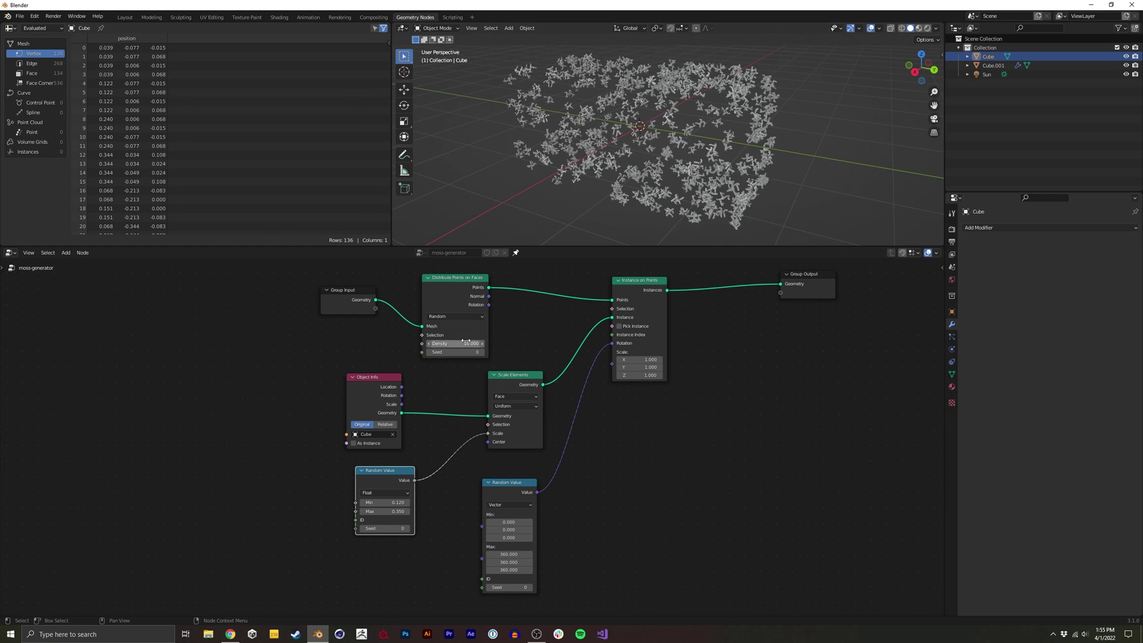
# Set the Density of Distribute Points on Faces to 100.
pyautogui.write('100')
pyautogui.press('Return')
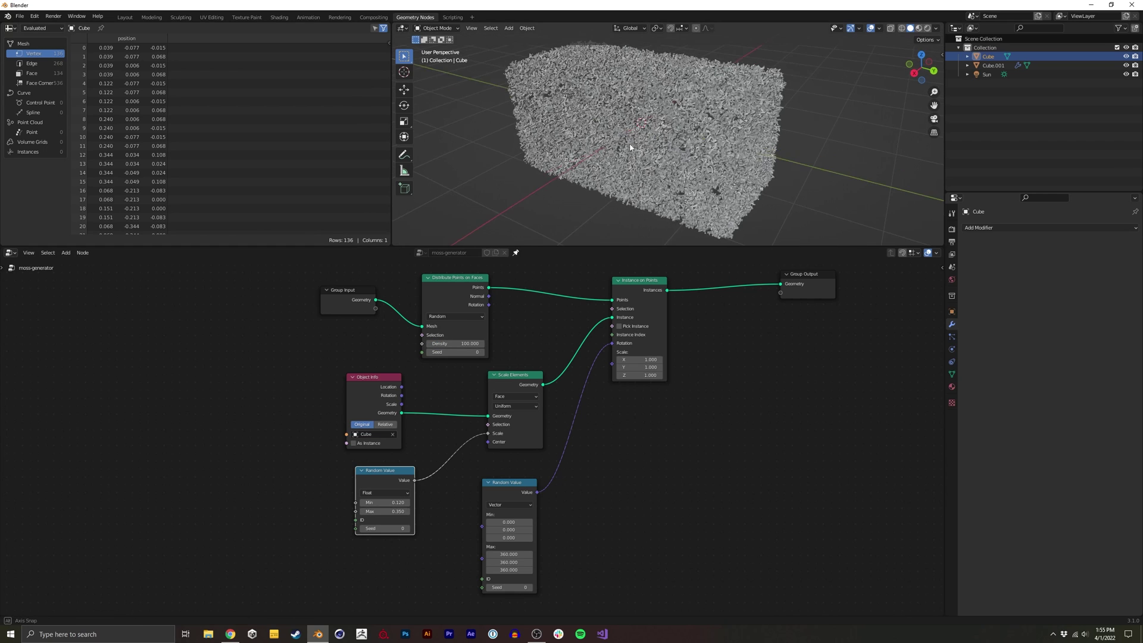
pyautogui.scroll(5, 663, 135)
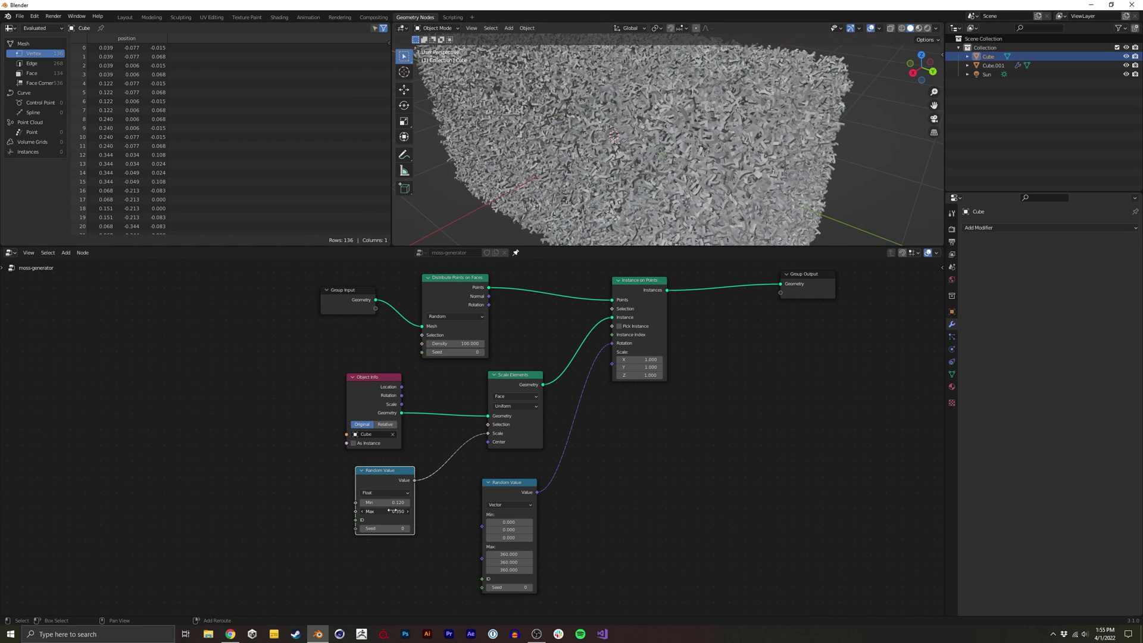
# Reduce the float Random Value range to a minimum of 0.100 and a maximum of 0.200.
pyautogui.moveTo(389, 510); pyautogui.dragTo(382, 505)
pyautogui.moveTo(507, 311); pyautogui.dragTo(499, 367, button='middle')
pyautogui.moveTo(621, 217); pyautogui.dragTo(638, 193, button='middle')
pyautogui.scroll(-3, 660, 191)
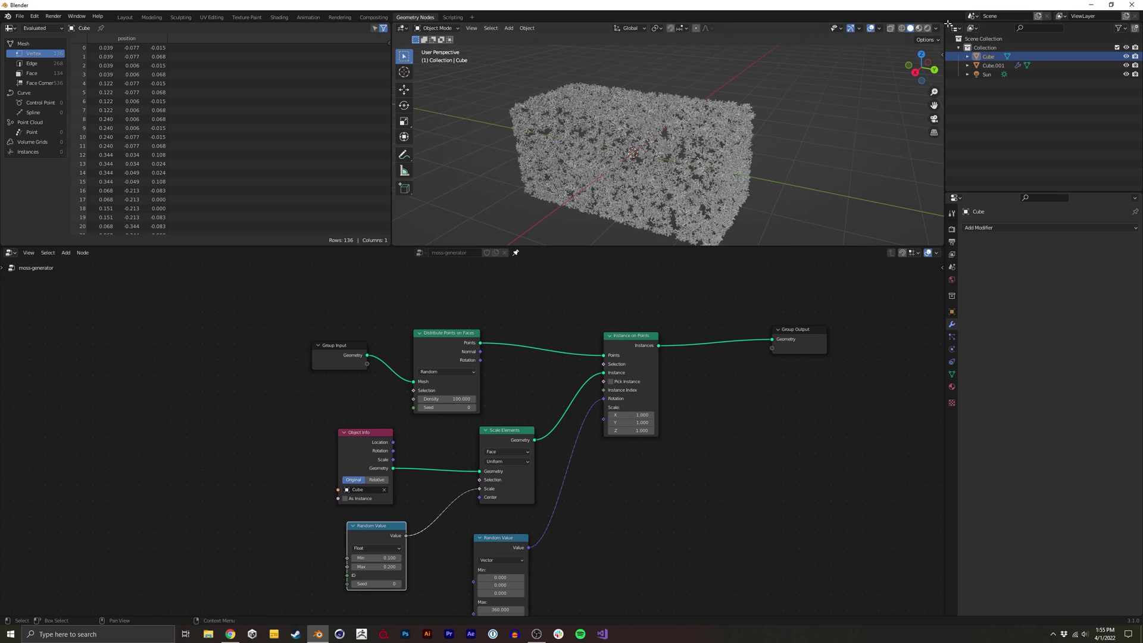
# Switch the viewport to rendered shading to view the green moss instances up close.
pyautogui.click(927, 28)
pyautogui.scroll(3, 709, 134)
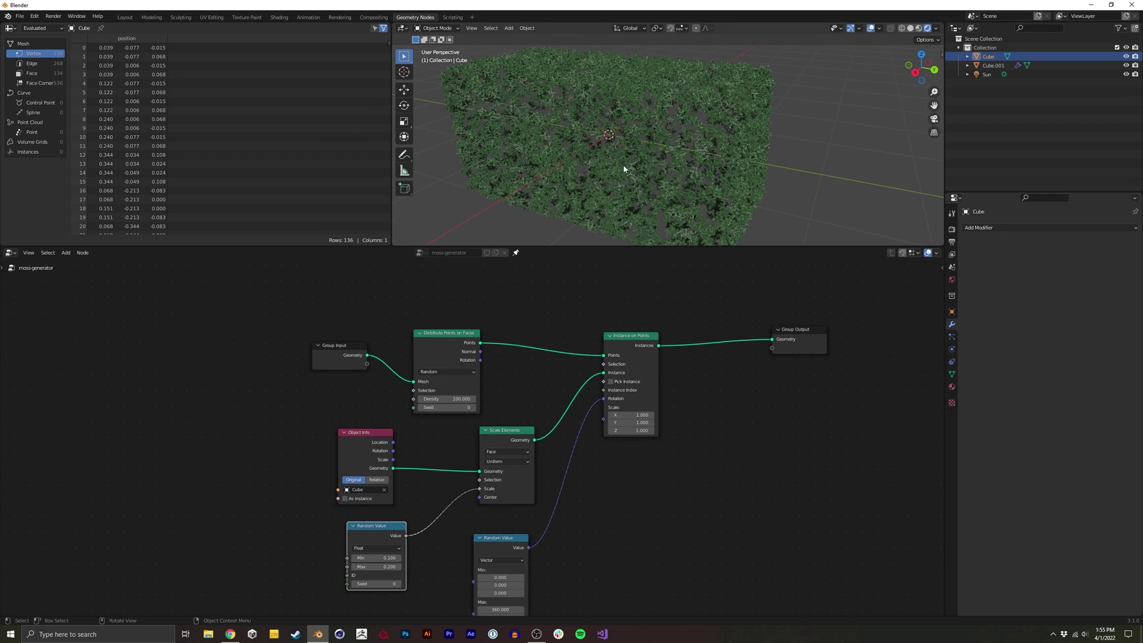
# Move Group Input above the other nodes and add a Join Geometry node near Group Output.
pyautogui.moveTo(417, 351); pyautogui.dragTo(410, 414, button='middle')
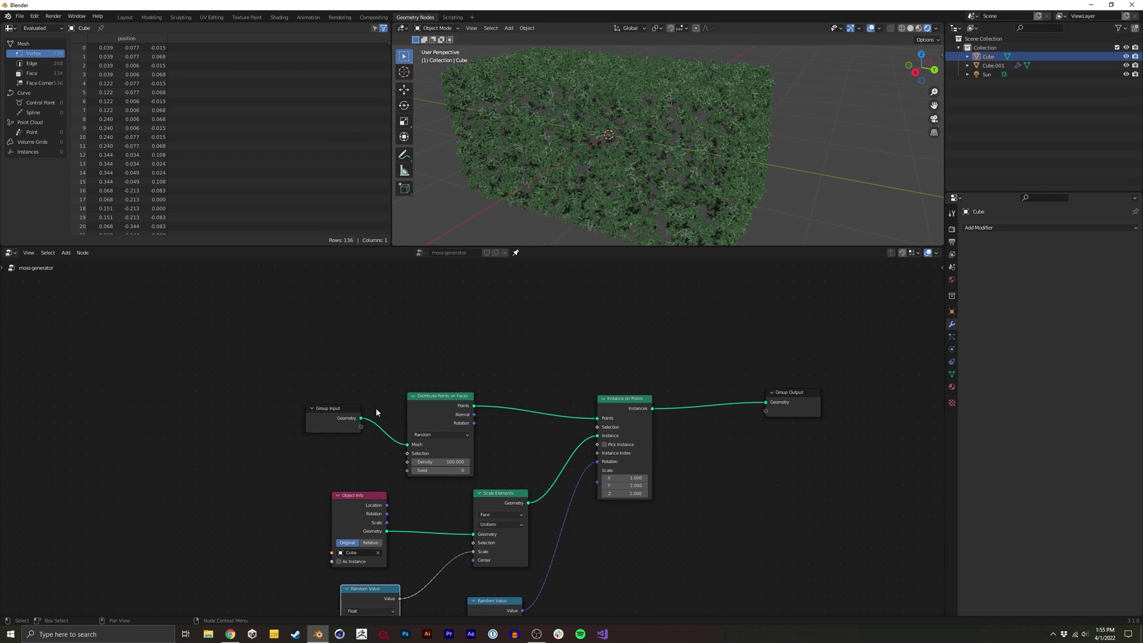
pyautogui.moveTo(341, 409); pyautogui.dragTo(330, 331)
pyautogui.hotkey('shift', 'a')
pyautogui.click(683, 342)
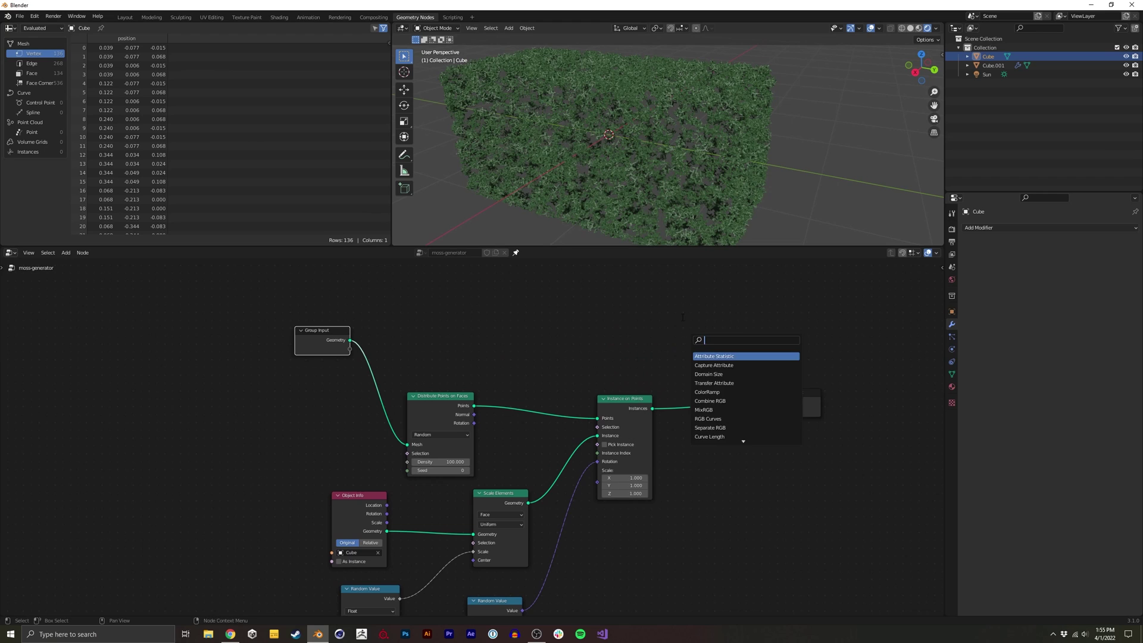
pyautogui.write('jo')
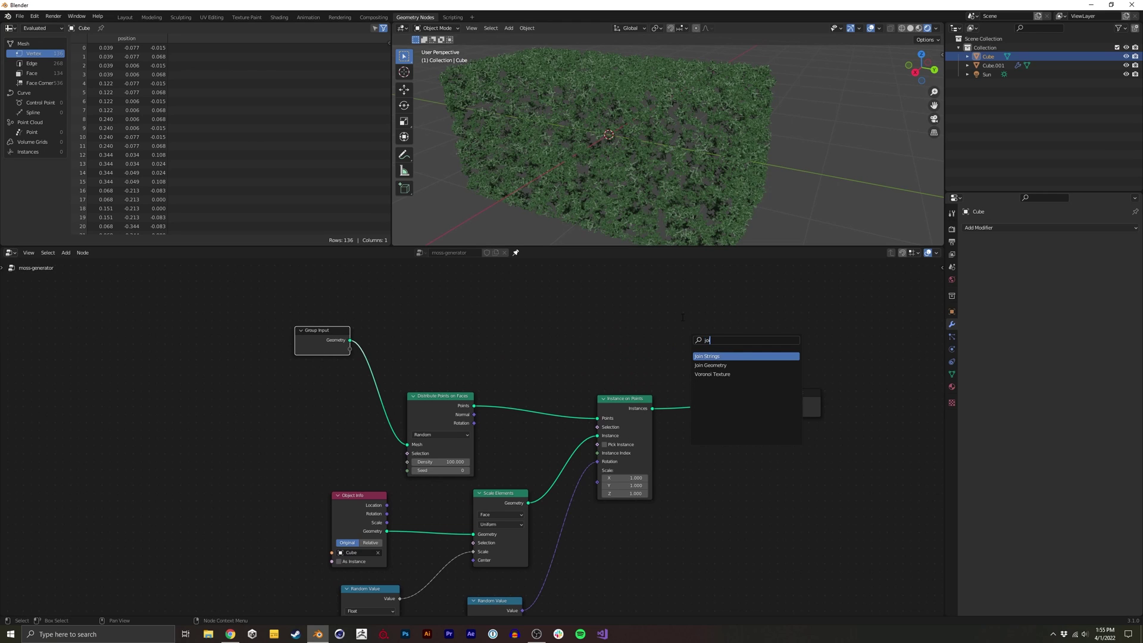
pyautogui.press('Down')
pyautogui.press('Return')
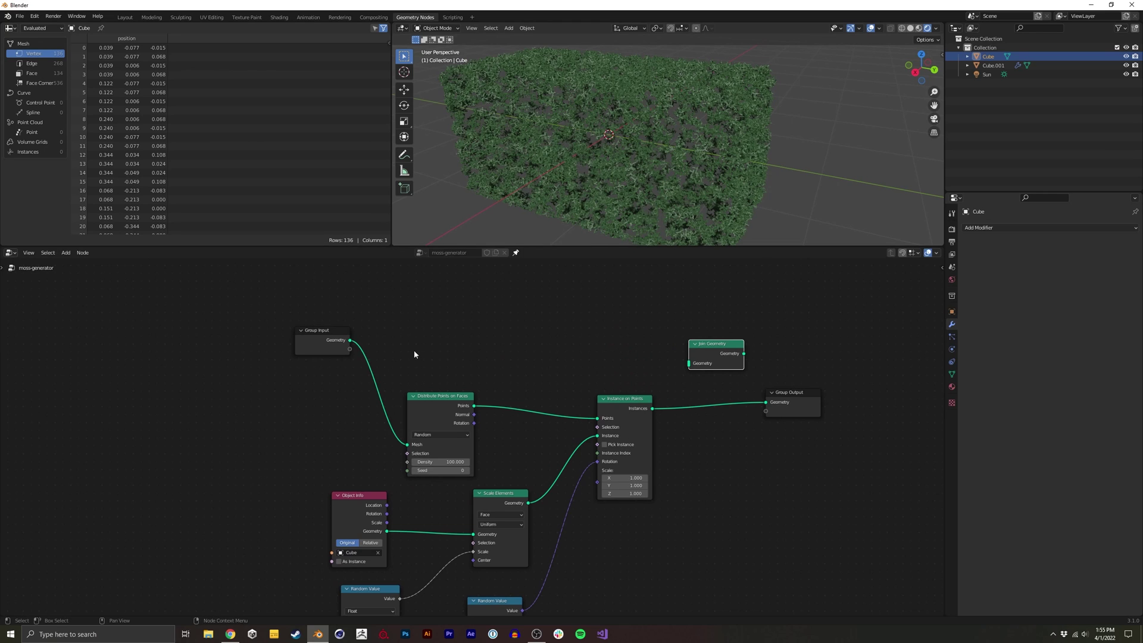
# Connect Group Input's geometry and the moss instances to Join Geometry, and place that node directly before Group Output.
pyautogui.moveTo(349, 340); pyautogui.dragTo(688, 363)
pyautogui.moveTo(652, 408); pyautogui.dragTo(829, 341)
pyautogui.moveTo(719, 349); pyautogui.dragTo(746, 349)
pyautogui.moveTo(703, 137)
pyautogui.mouseDown(button='middle')
pyautogui.moveTo(673, 196)
pyautogui.moveTo(692, 156)
pyautogui.mouseUp(button='middle')
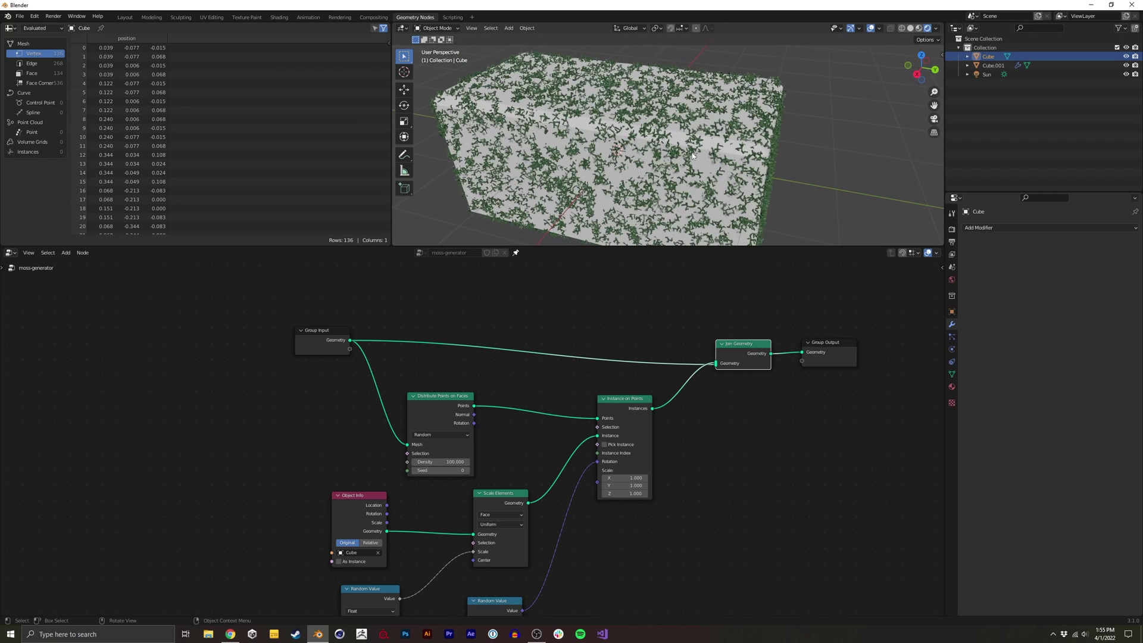
# Darken the base color of the base cube's stone material to a mid grey with a value of about 0.3.
pyautogui.click(952, 387)
pyautogui.click(739, 189)
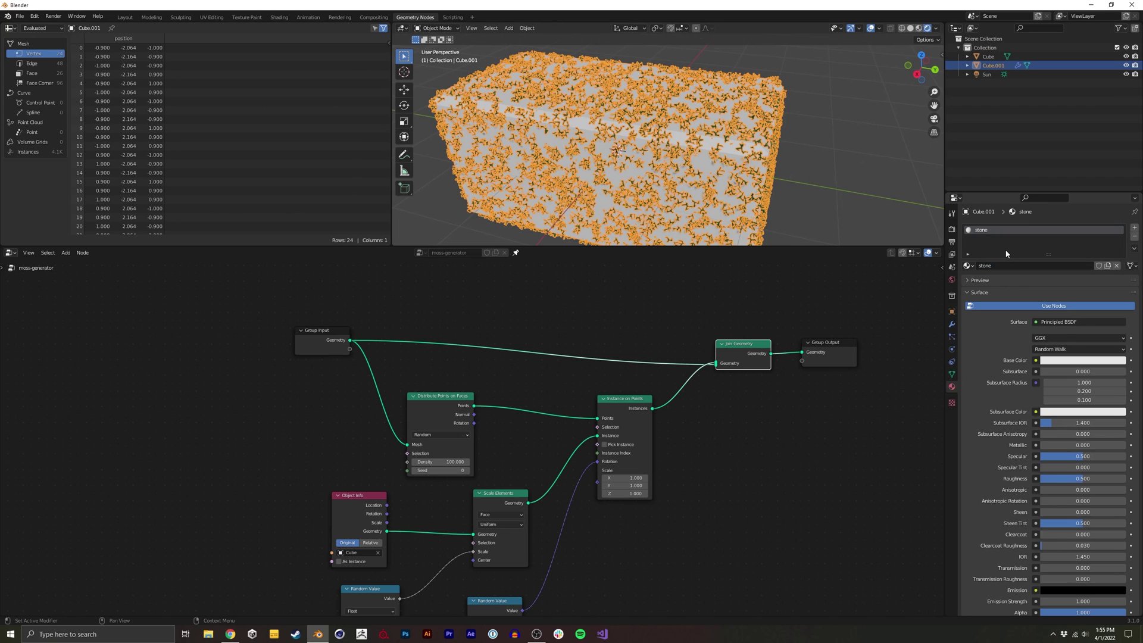
pyautogui.click(1083, 363)
pyautogui.moveTo(1118, 239); pyautogui.dragTo(1119, 258)
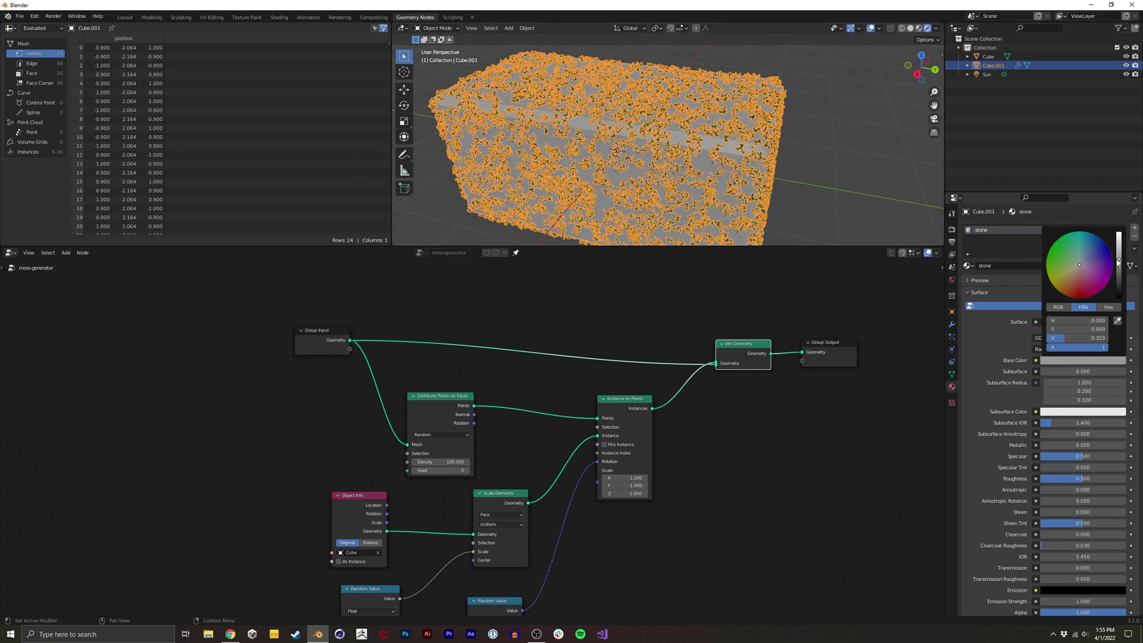
pyautogui.click(844, 189)
pyautogui.moveTo(763, 165); pyautogui.dragTo(719, 141, button='middle')
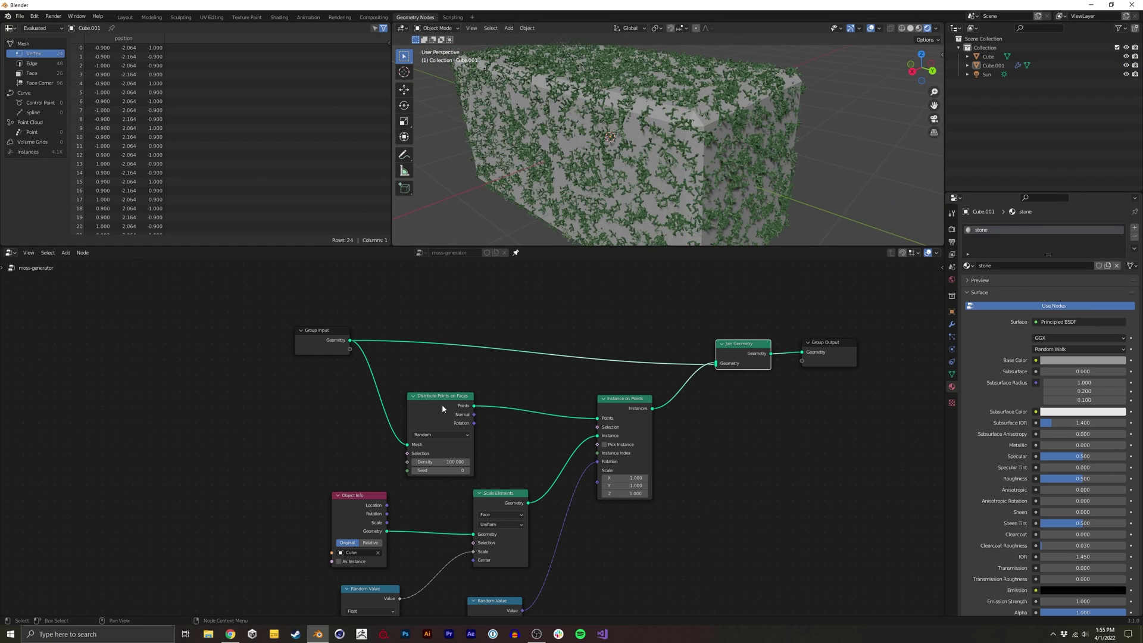
# Try a density of 1000 on the Distribute Points on Faces node, and settle on 500.
pyautogui.moveTo(443, 408); pyautogui.dragTo(452, 382)
pyautogui.moveTo(684, 143); pyautogui.dragTo(643, 159, button='middle')
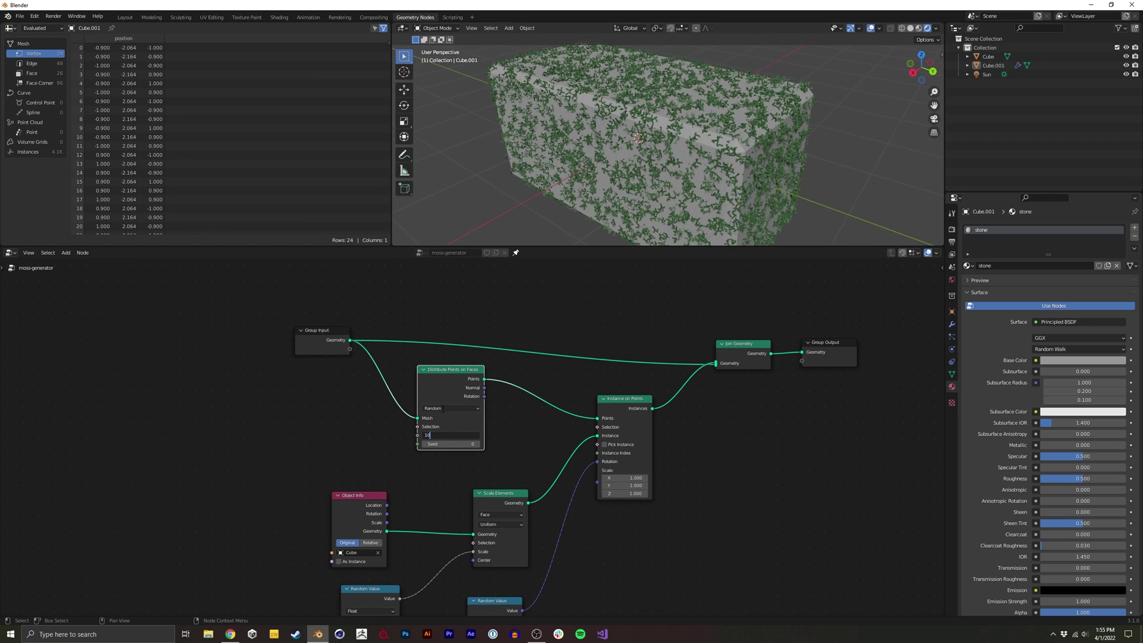
pyautogui.press('Return')
pyautogui.moveTo(630, 131); pyautogui.dragTo(613, 178, button='middle')
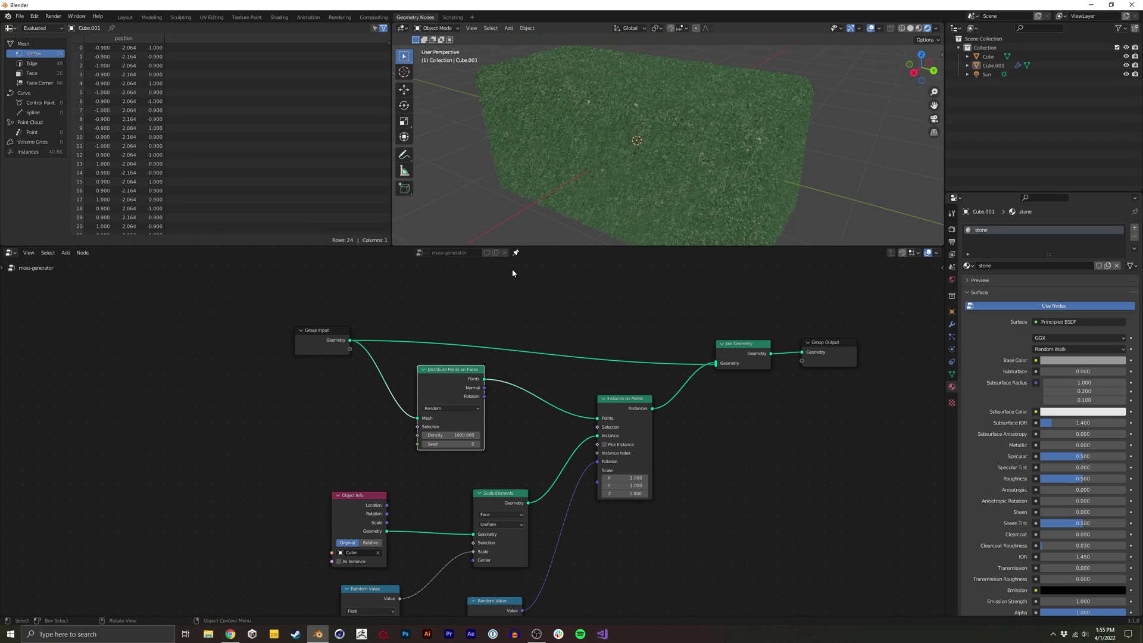
pyautogui.click(446, 435)
pyautogui.press('Return')
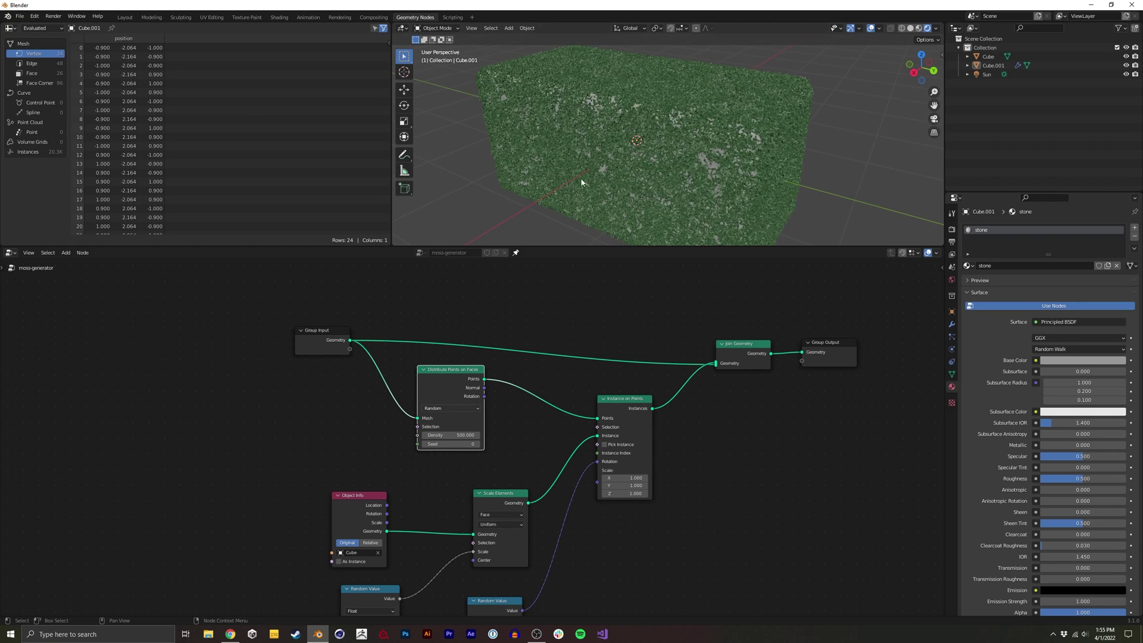
# Change the spreadsheet area to the Shader Editor and show all nodes of the small Cube's moss material.
pyautogui.click(11, 28)
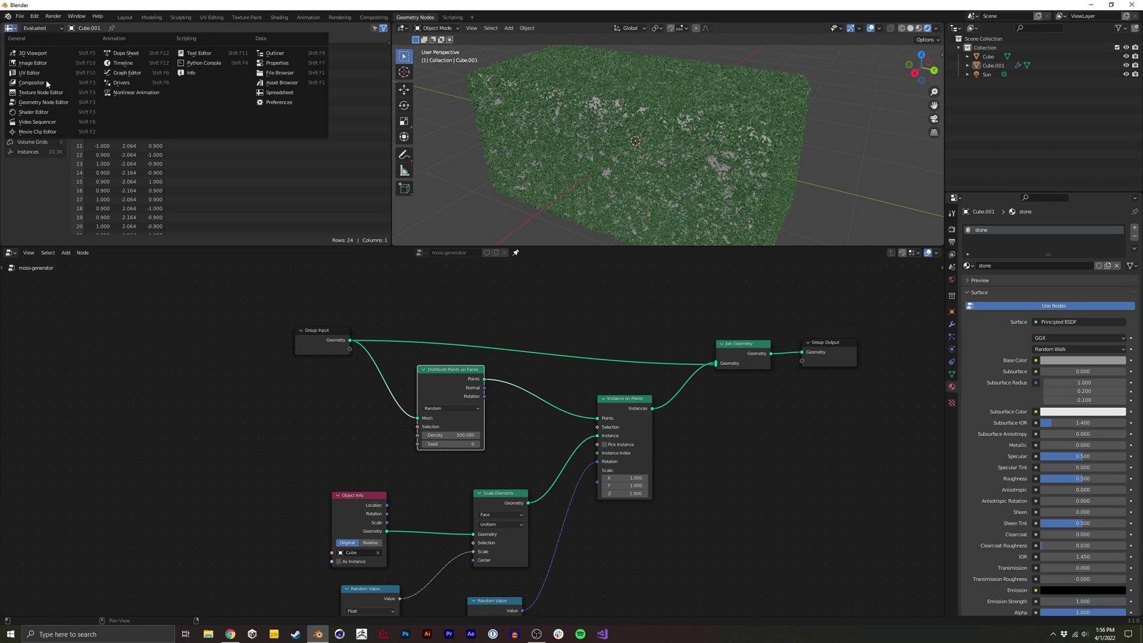
pyautogui.click(56, 113)
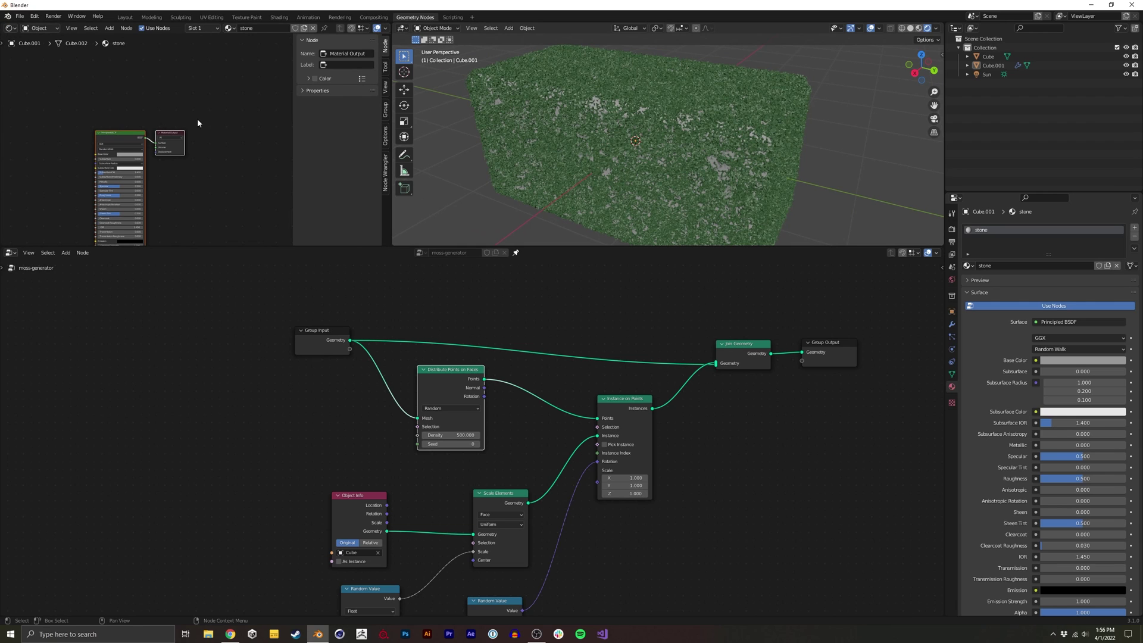
pyautogui.click(988, 57)
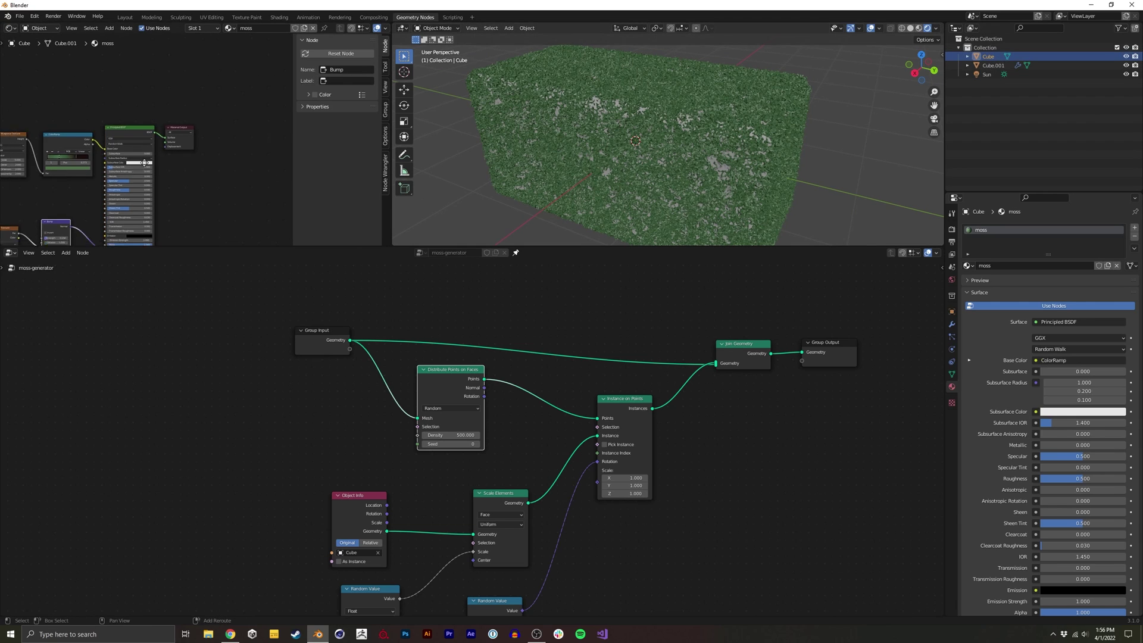
pyautogui.press('Home')
# Rename the Cube object as moss and Cube.001 as generator-stone.
pyautogui.doubleClick(988, 56)
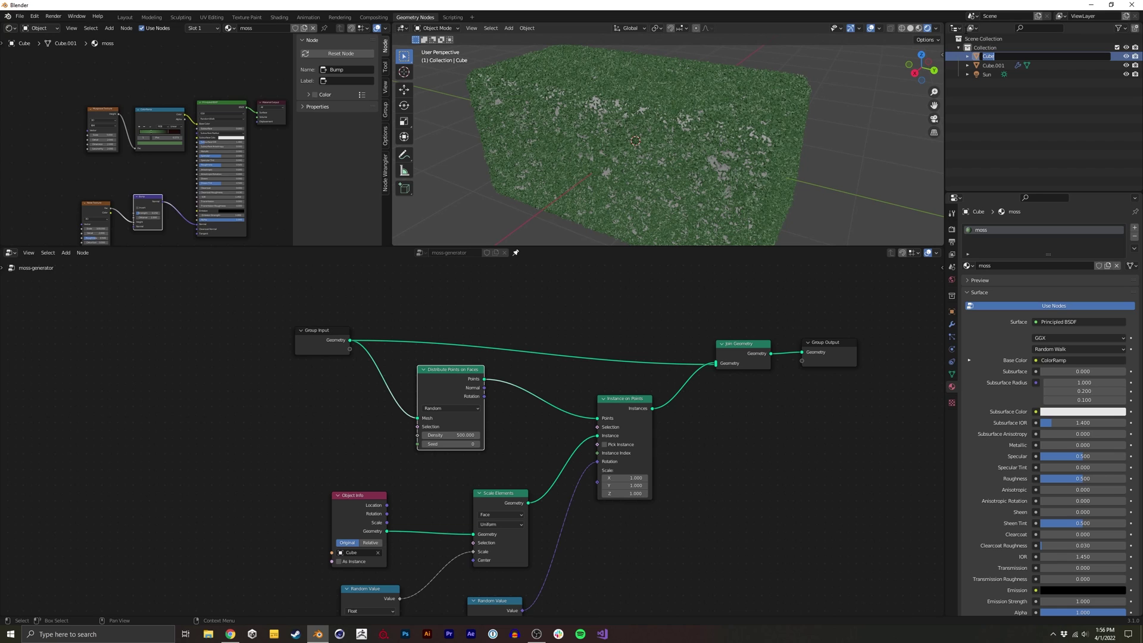
pyautogui.press('Return')
pyautogui.doubleClick(988, 56)
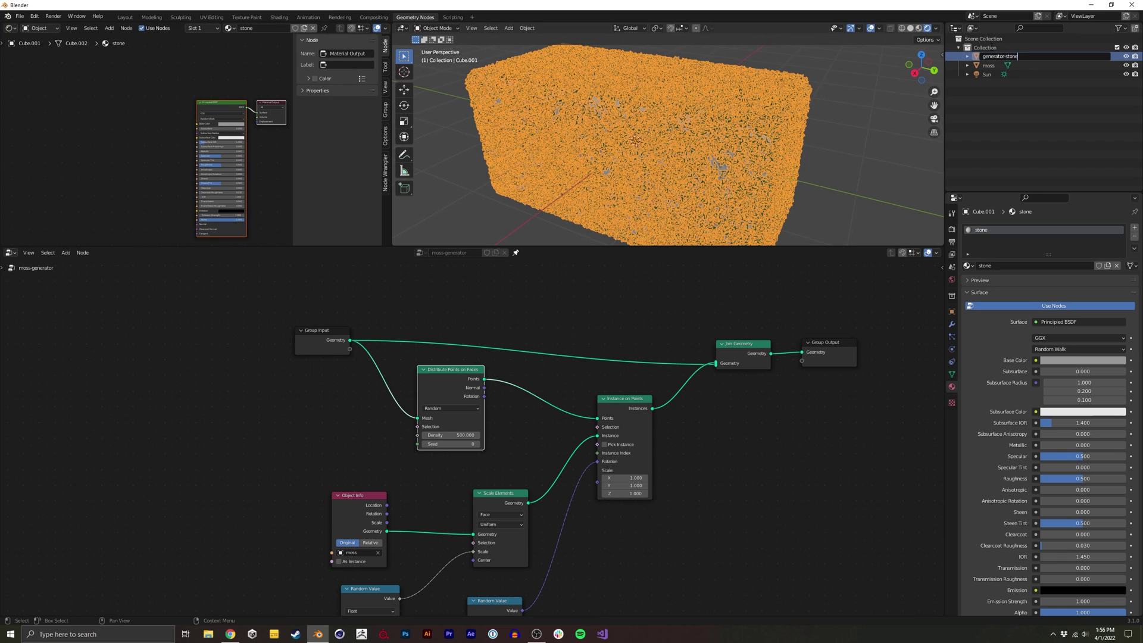
pyautogui.press('Return')
# Add an Object Info node to the moss object's material and place it above the Musgrave Texture node.
pyautogui.click(988, 66)
pyautogui.moveTo(165, 158); pyautogui.dragTo(169, 136, button='middle')
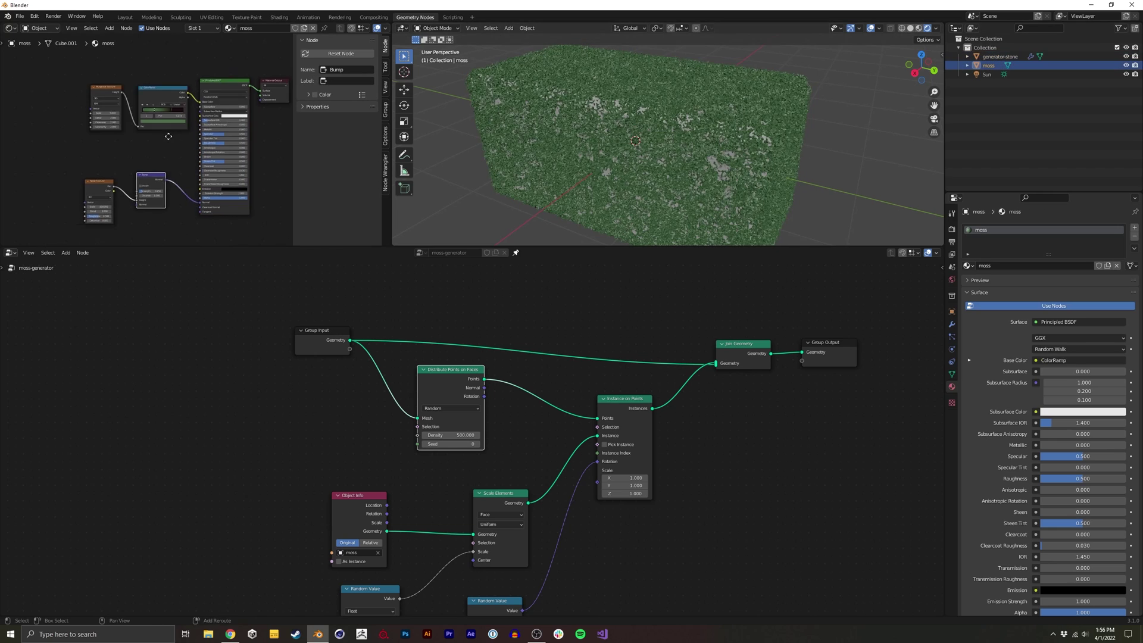
pyautogui.scroll(5, 169, 136)
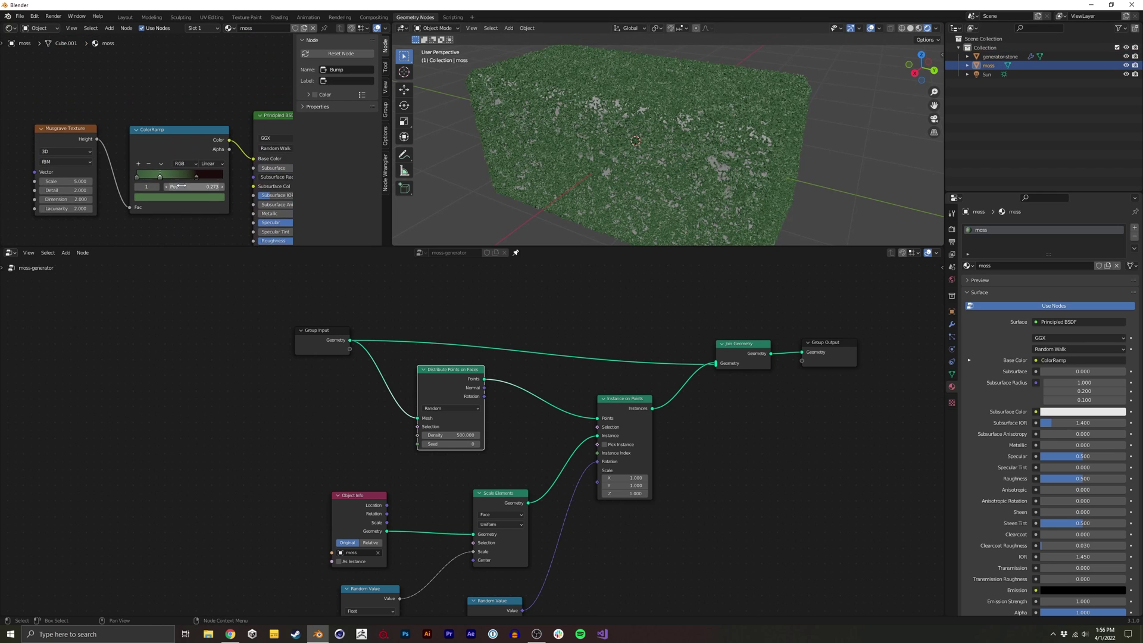
pyautogui.moveTo(178, 161); pyautogui.dragTo(163, 150, button='middle')
pyautogui.moveTo(683, 140); pyautogui.dragTo(736, 109, button='middle')
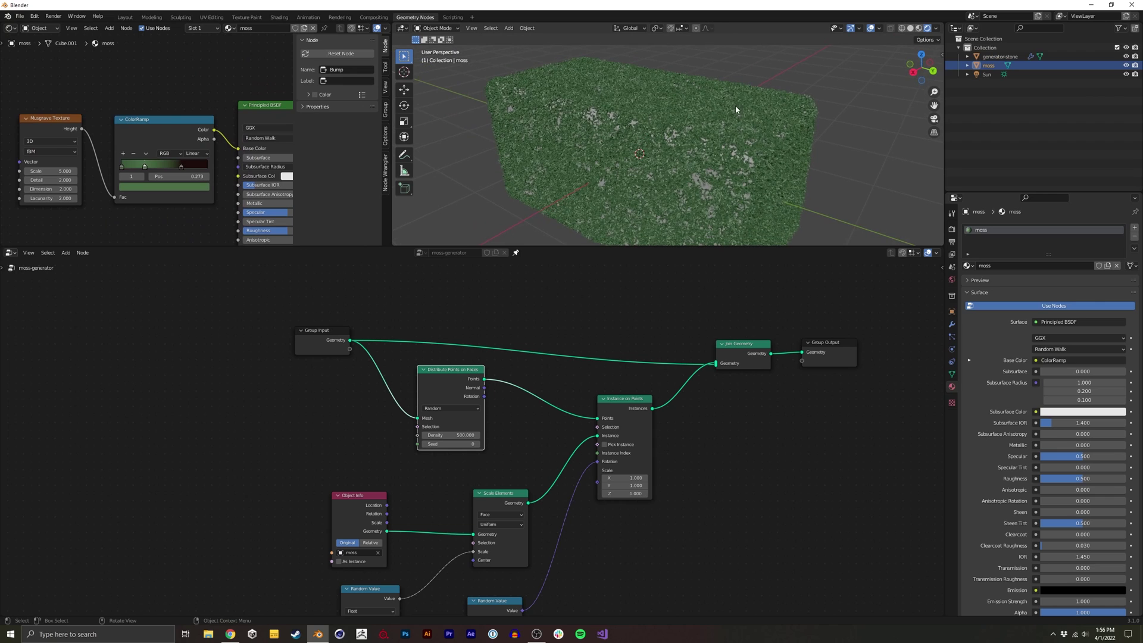
pyautogui.click(106, 112)
pyautogui.moveTo(128, 88); pyautogui.dragTo(141, 125, button='middle')
pyautogui.hotkey('shift', 'a')
pyautogui.click(127, 111)
pyautogui.write('ob')
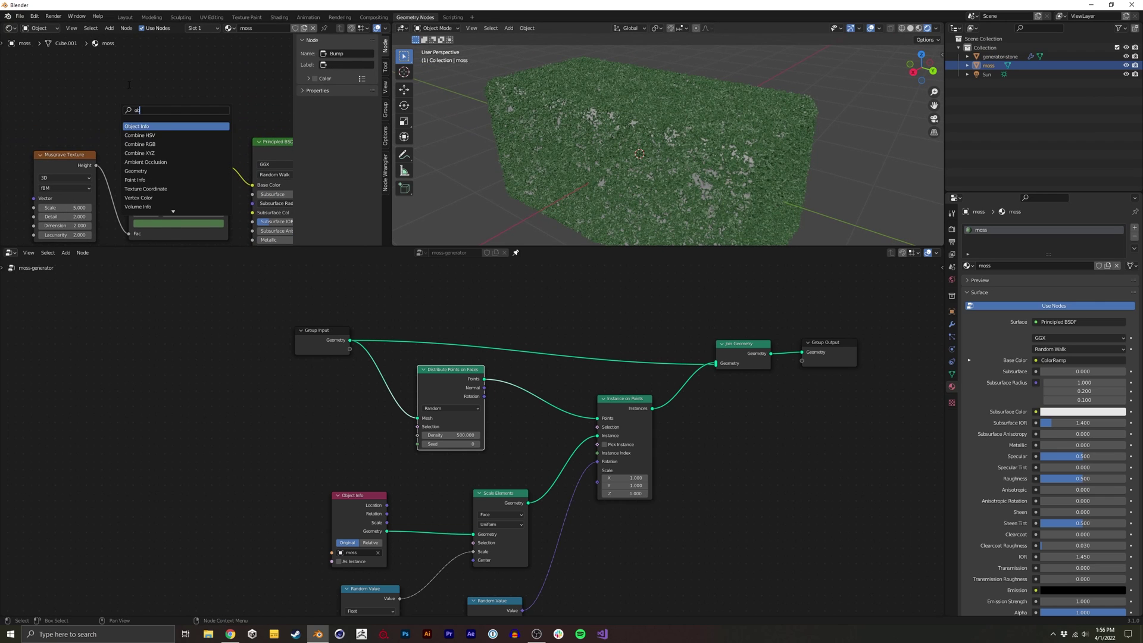
pyautogui.press('Return')
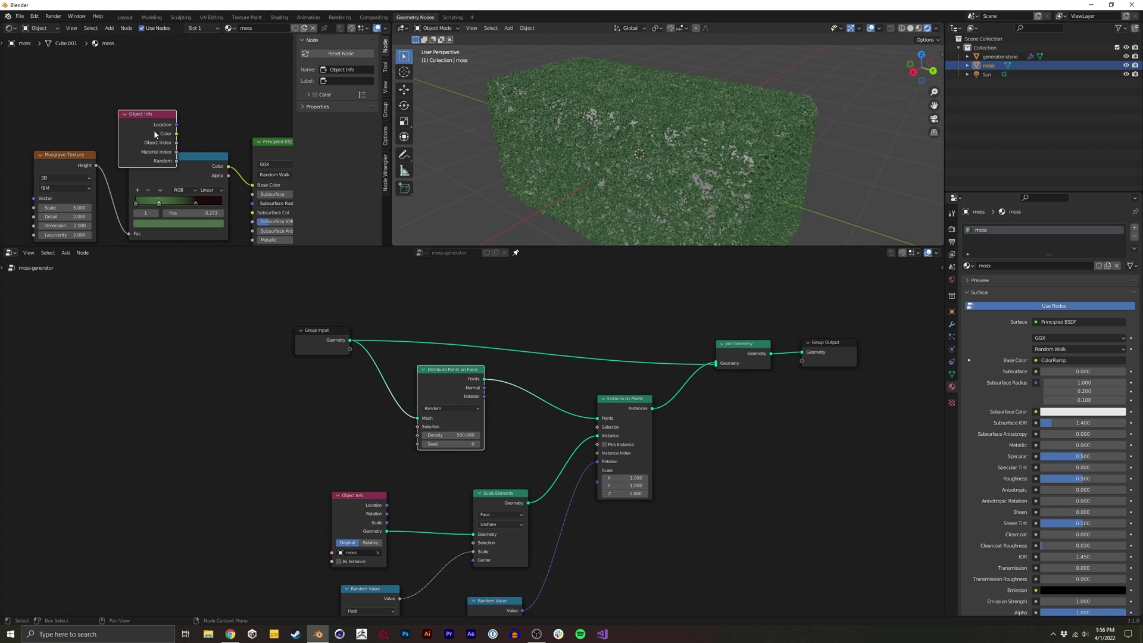
pyautogui.moveTo(155, 134); pyautogui.dragTo(70, 116)
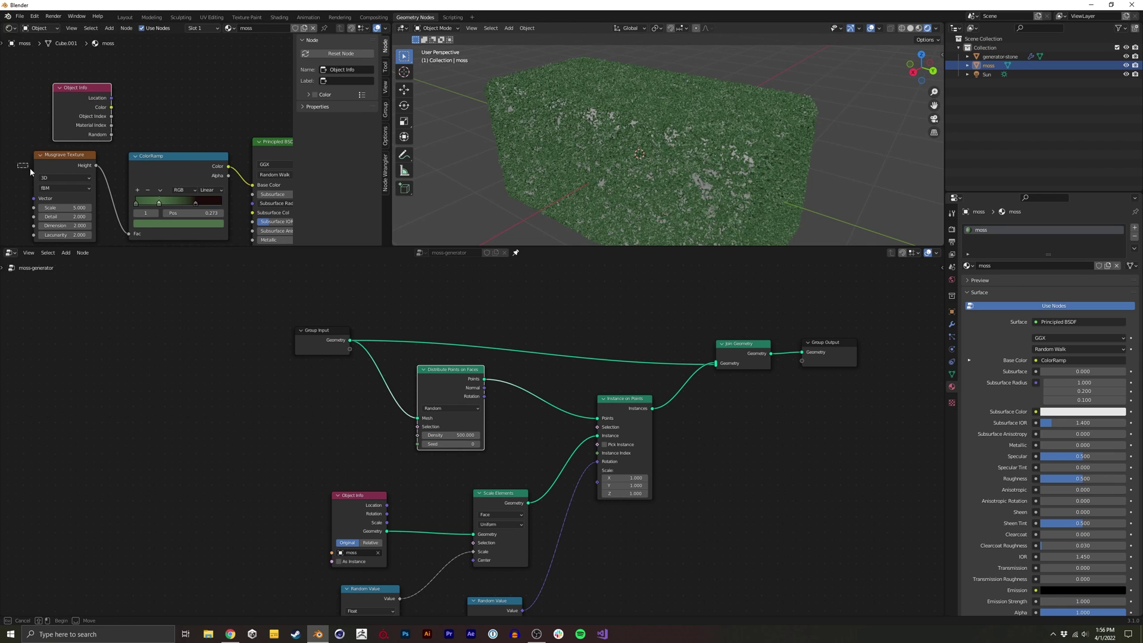
# Move the Musgrave Texture and ColorRamp nodes away from the Principled BSDF, and insert a MixRGB node between ColorRamp and its Base Color.
pyautogui.moveTo(31, 172); pyautogui.dragTo(193, 188)
pyautogui.press('g')
pyautogui.click(94, 193)
pyautogui.hotkey('shift', 'a')
pyautogui.click(188, 141)
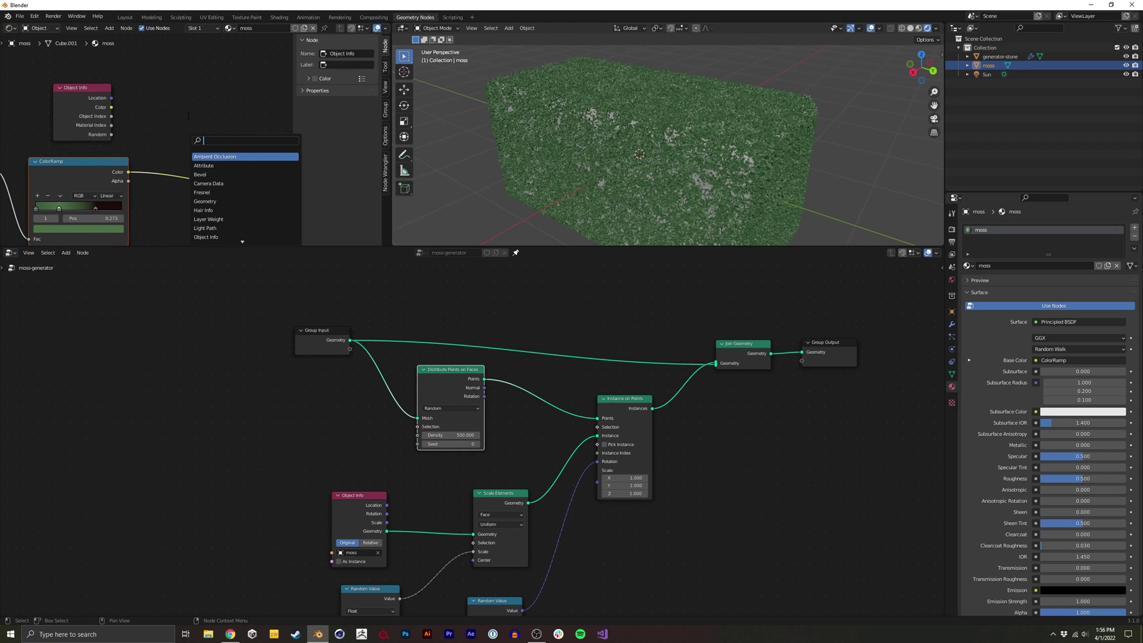
pyautogui.write('mix')
pyautogui.press('Return')
pyautogui.click(188, 118)
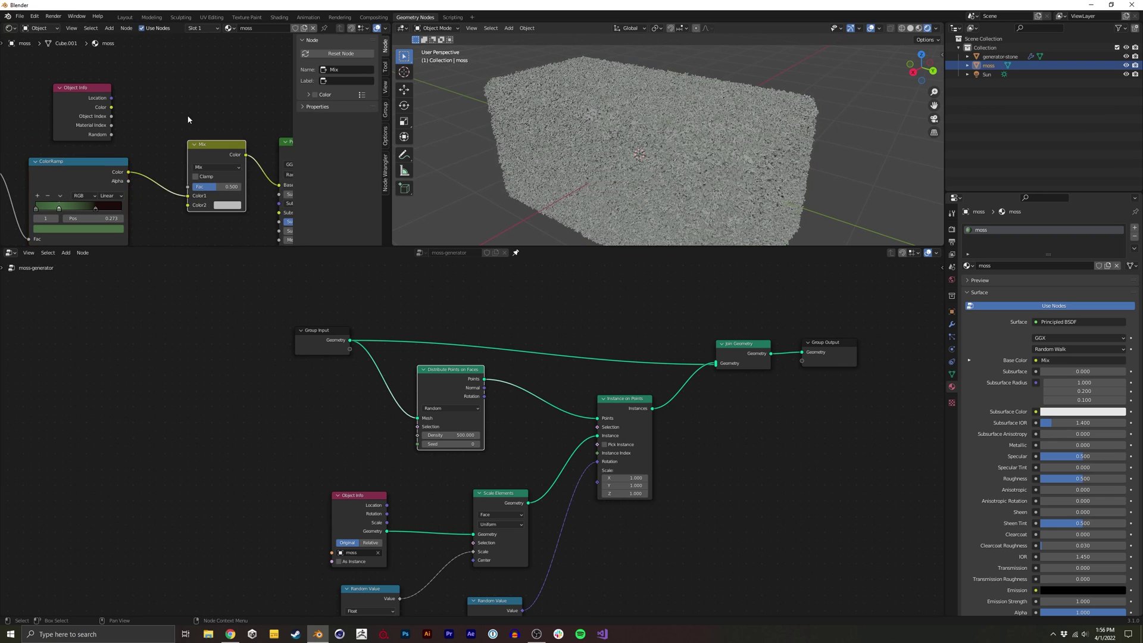
# Connect the Object Info node's Random output to the Mix node's Fac input.
pyautogui.moveTo(111, 135); pyautogui.dragTo(128, 149)
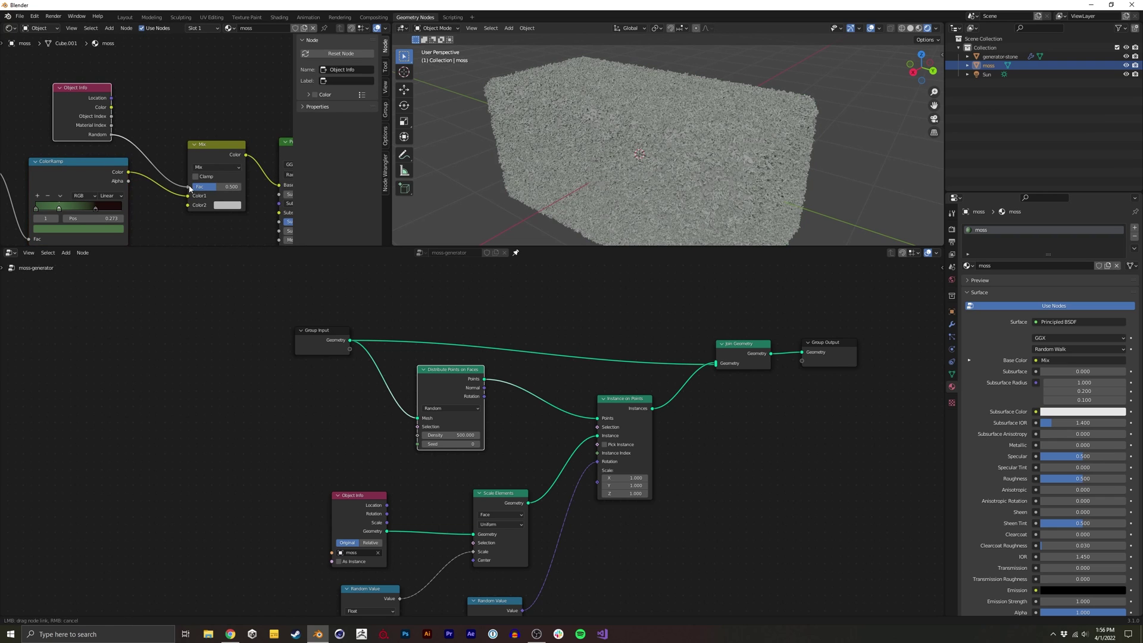
pyautogui.moveTo(189, 189); pyautogui.dragTo(188, 187)
pyautogui.scroll(3, 676, 139)
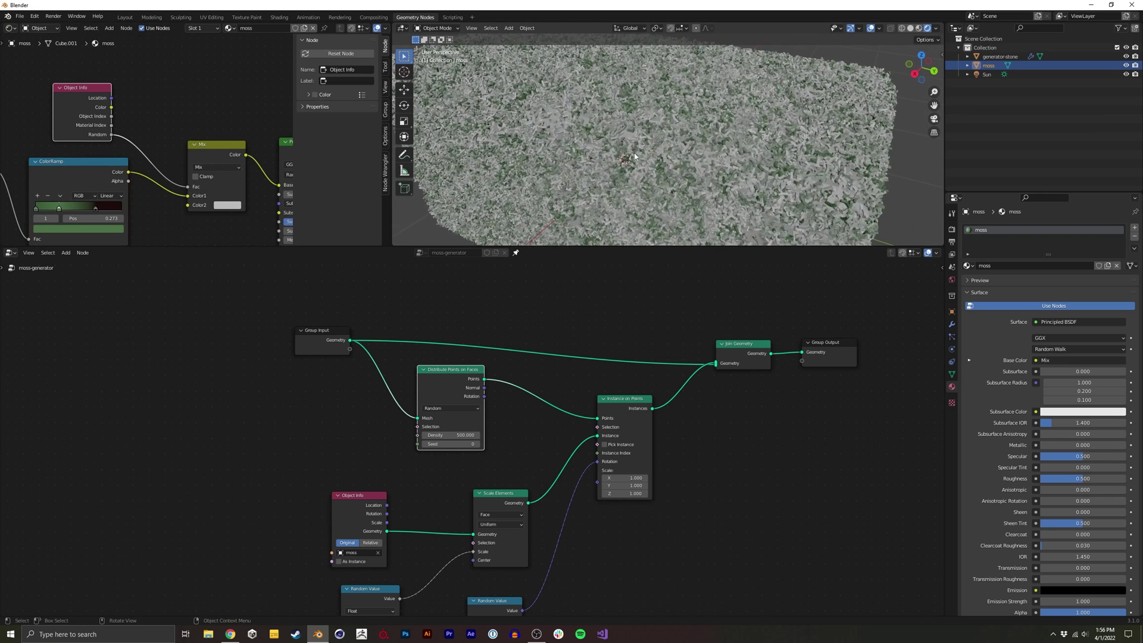
pyautogui.scroll(-4, 635, 156)
# Set the Mix node's Color2 to a dark green with hue 0.315 and saturation 0.673.
pyautogui.moveTo(27, 194); pyautogui.dragTo(87, 146, button='middle')
pyautogui.moveTo(207, 172); pyautogui.dragTo(129, 159, button='middle')
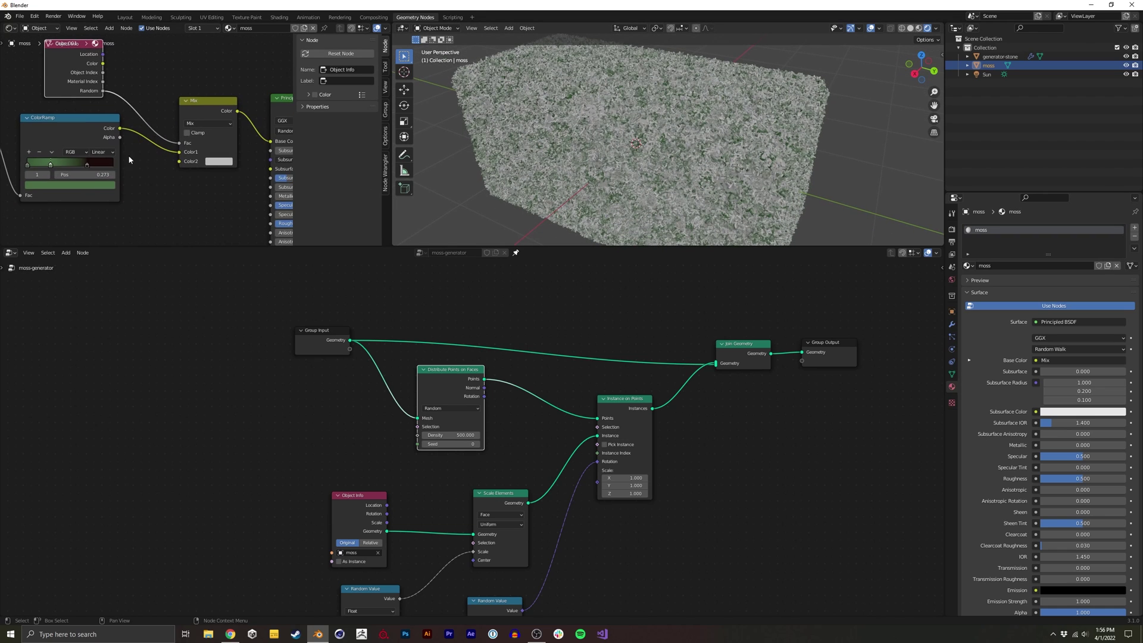
pyautogui.click(218, 161)
pyautogui.moveTo(159, 183)
pyautogui.mouseDown(button='middle')
pyautogui.moveTo(227, 184)
pyautogui.moveTo(192, 162)
pyautogui.moveTo(166, 163)
pyautogui.mouseUp(button='middle')
pyautogui.click(232, 172)
pyautogui.moveTo(291, 70); pyautogui.dragTo(291, 89)
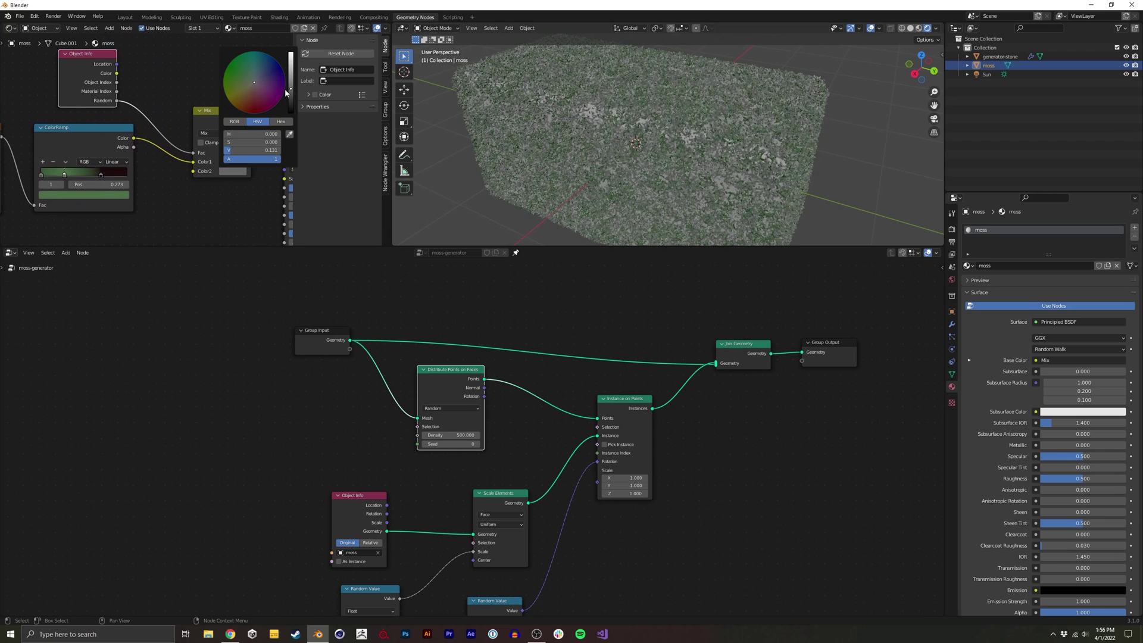
pyautogui.click(238, 80)
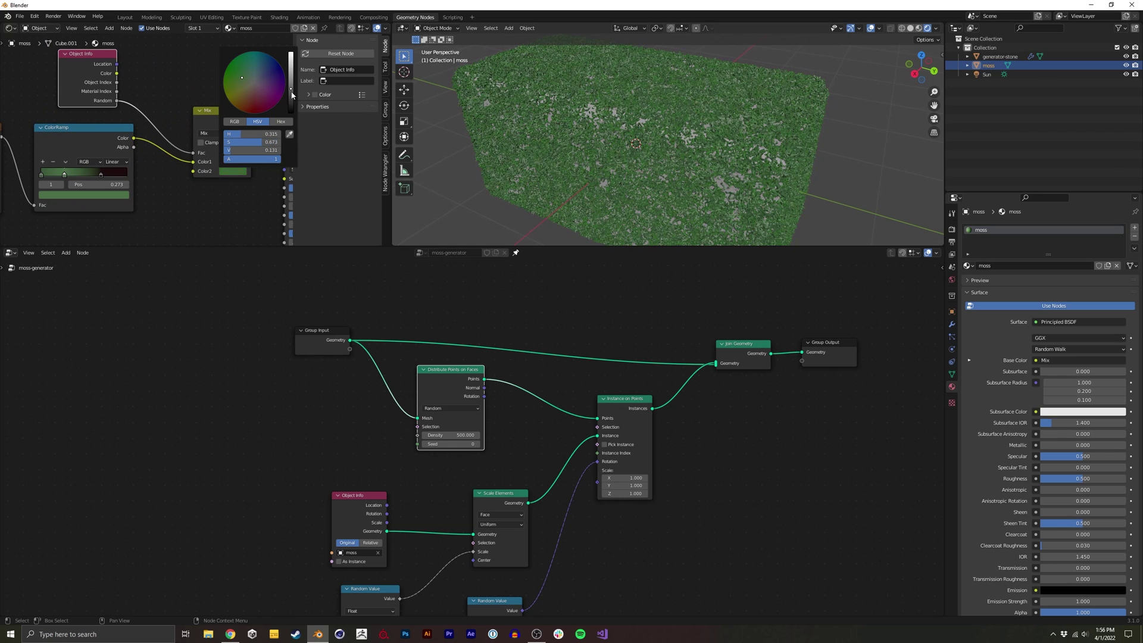
pyautogui.moveTo(293, 94); pyautogui.dragTo(290, 102)
pyautogui.moveTo(595, 138); pyautogui.dragTo(628, 134, button='middle')
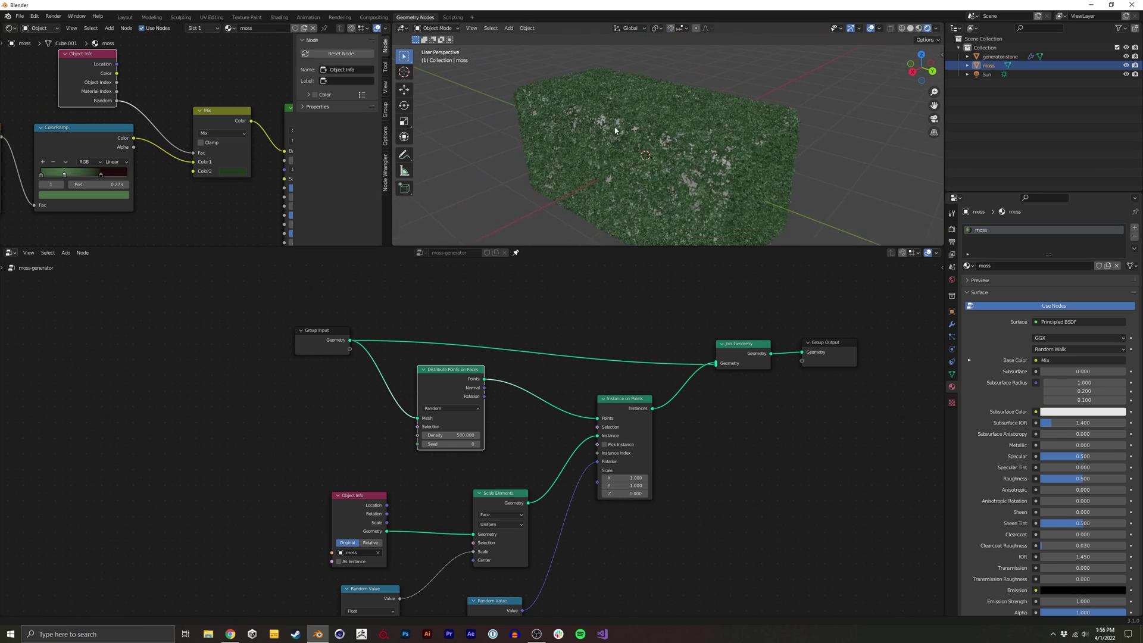
pyautogui.moveTo(616, 129); pyautogui.dragTo(523, 66, button='middle')
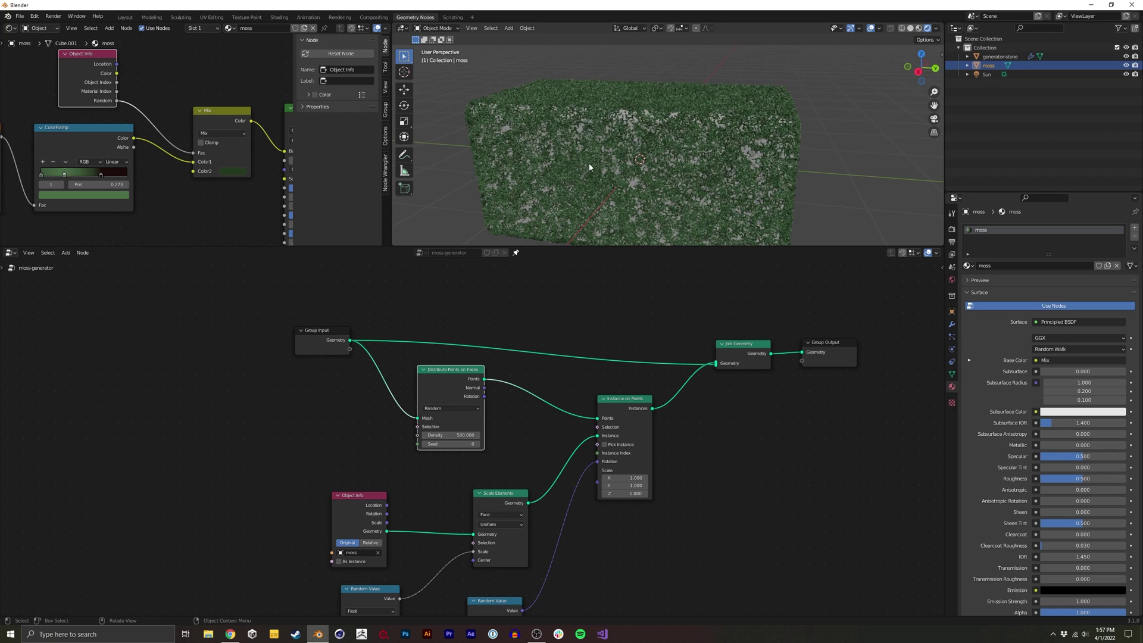
# Turn on the face normals overlay and put the generator-stone object in Edit Mode to view its normals.
pyautogui.moveTo(427, 375); pyautogui.dragTo(482, 385)
pyautogui.moveTo(484, 382); pyautogui.dragTo(532, 377, button='middle')
pyautogui.scroll(3, 597, 357)
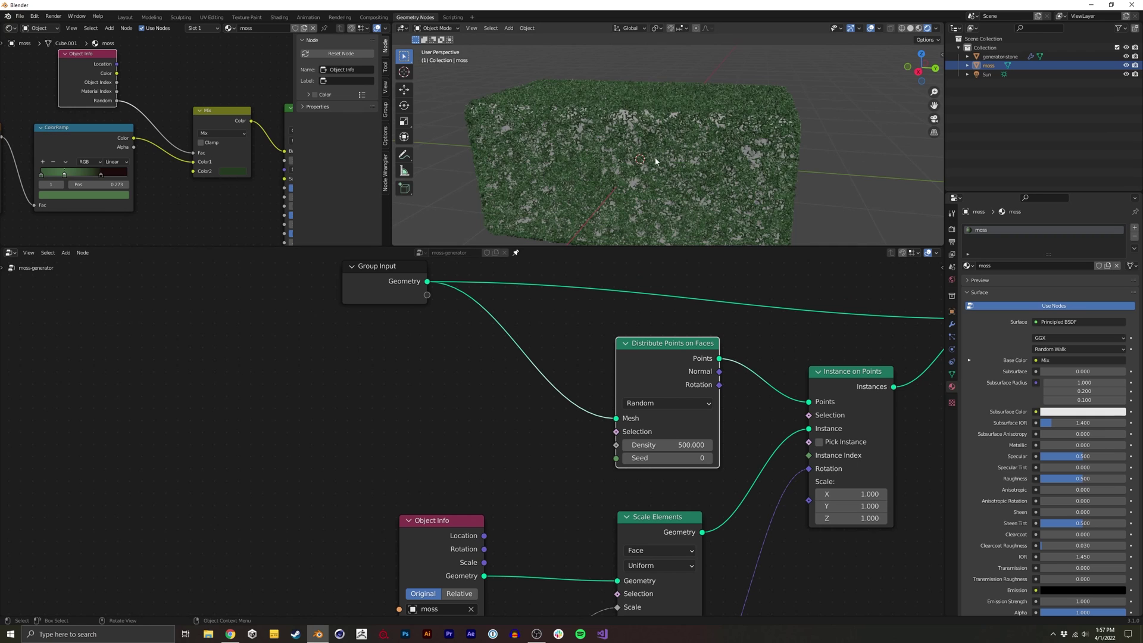
pyautogui.moveTo(655, 159)
pyautogui.mouseDown(button='middle')
pyautogui.moveTo(637, 164)
pyautogui.moveTo(643, 155)
pyautogui.mouseUp(button='middle')
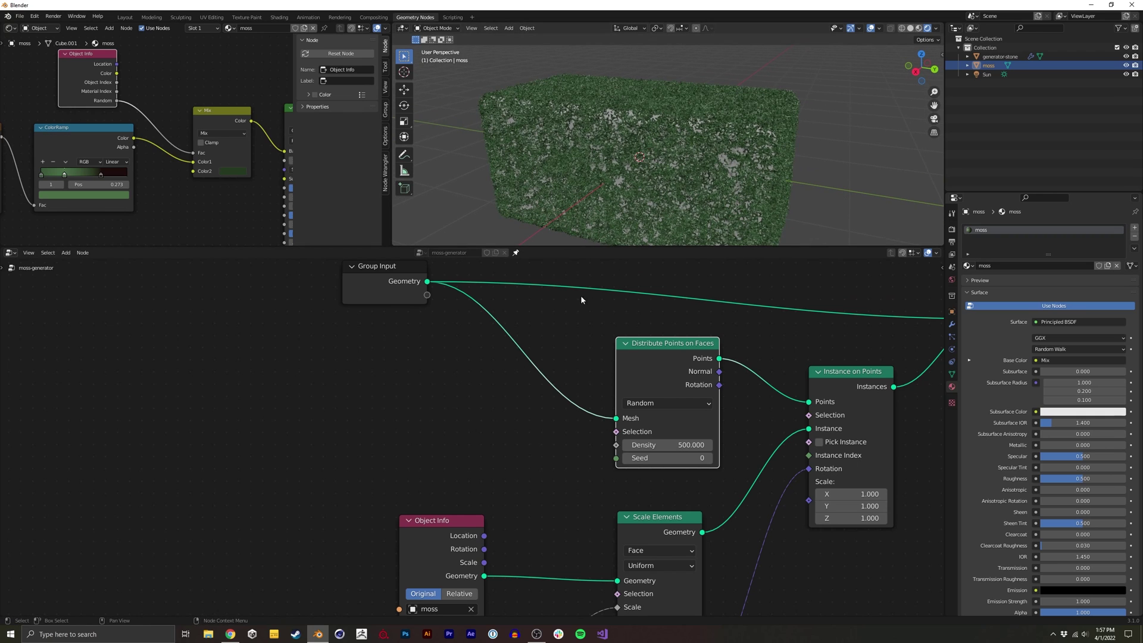
pyautogui.press('Tab')
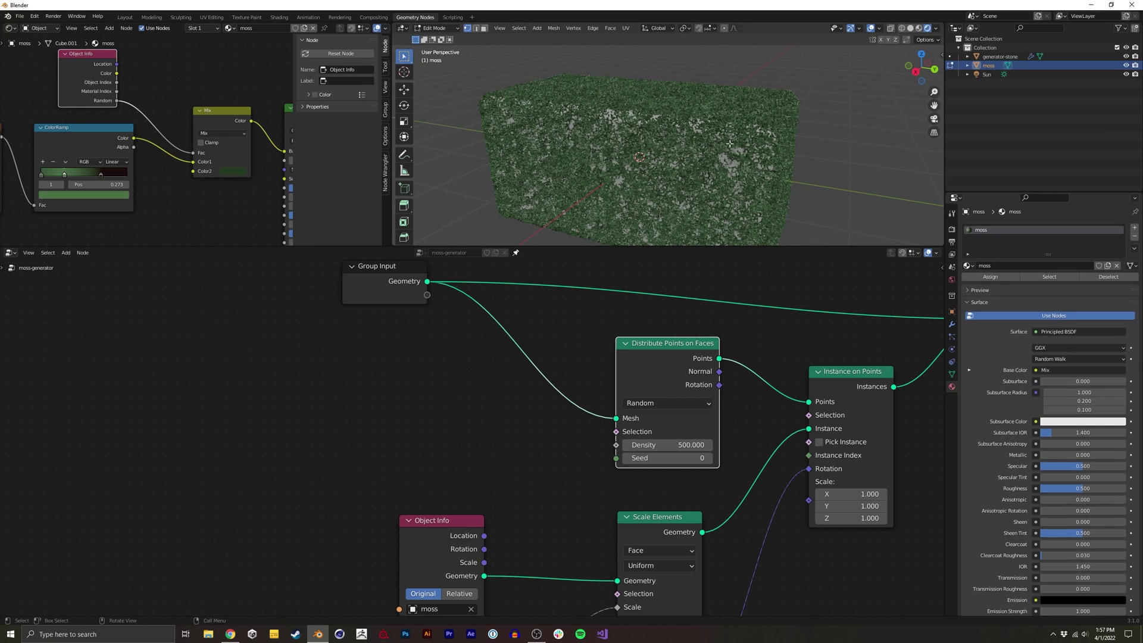
pyautogui.moveTo(728, 157); pyautogui.dragTo(705, 151, button='middle')
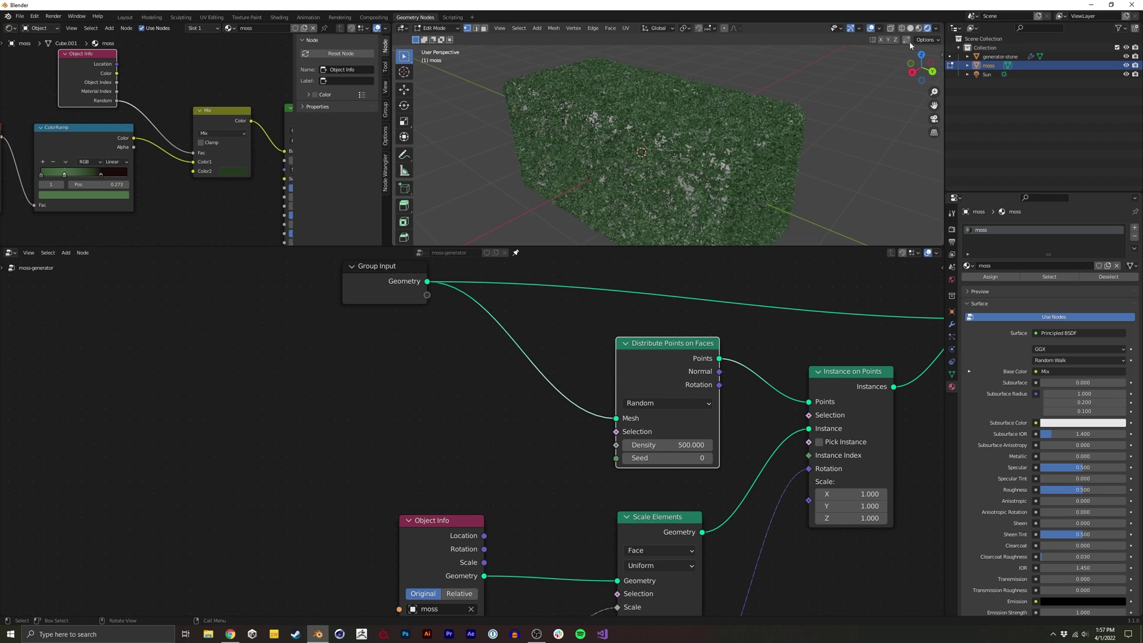
pyautogui.click(936, 28)
pyautogui.click(879, 29)
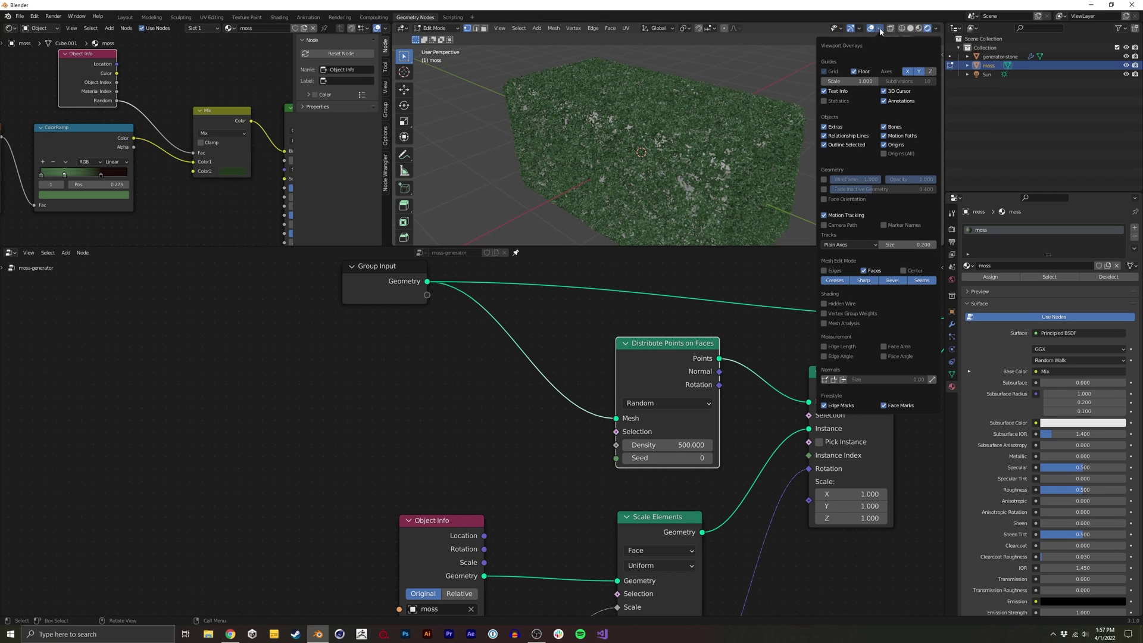
pyautogui.click(843, 379)
pyautogui.hotkey('alt', 'q')
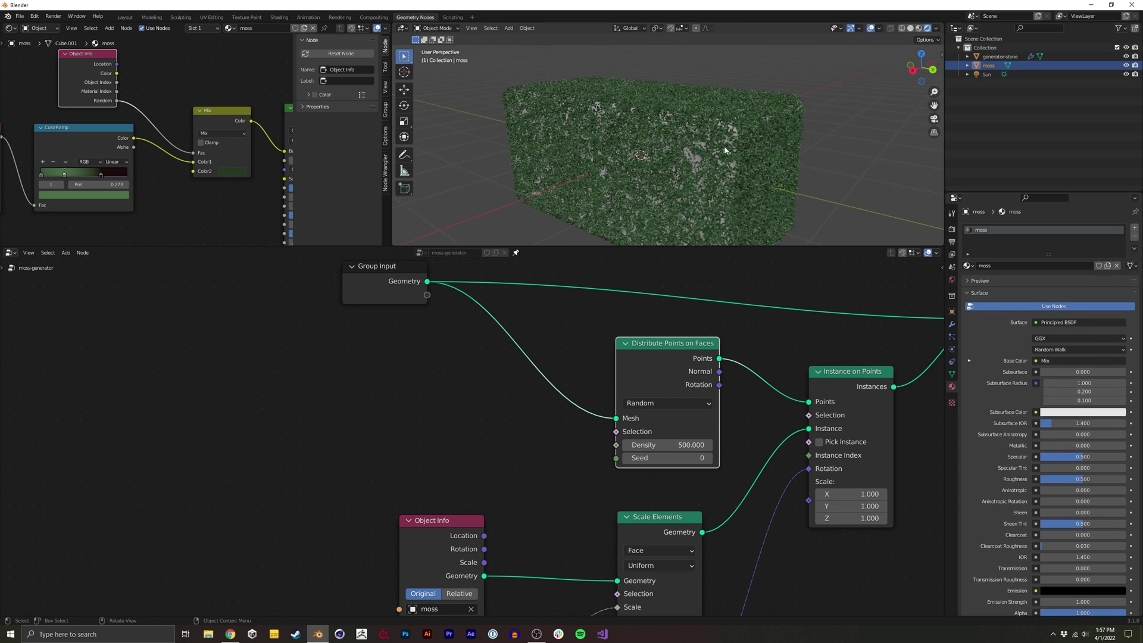
pyautogui.moveTo(723, 156); pyautogui.dragTo(610, 113, button='middle')
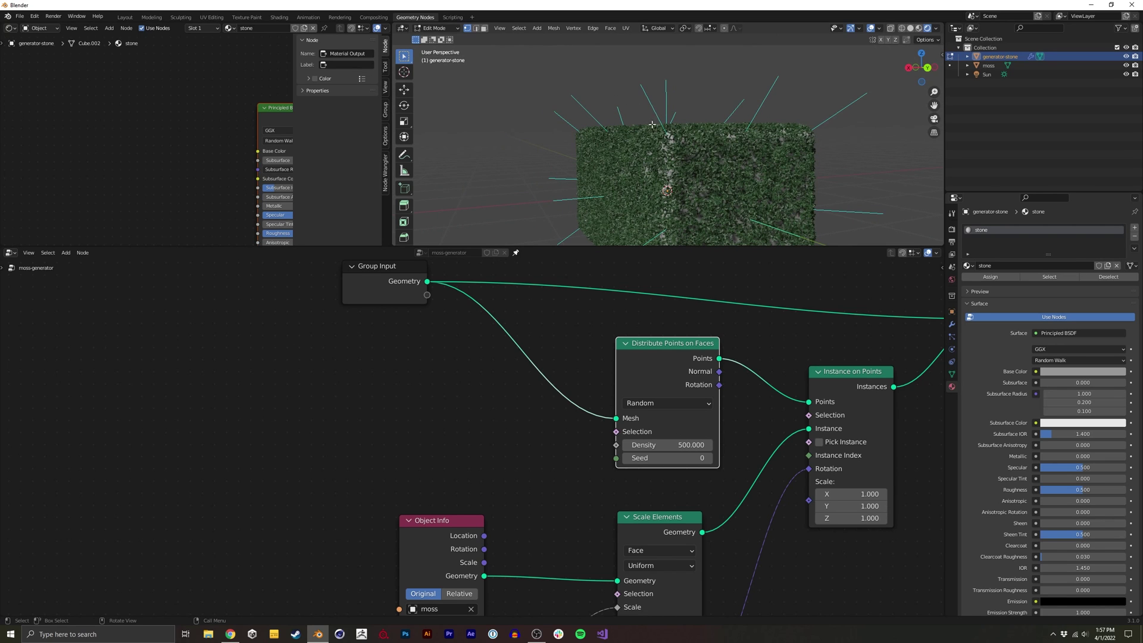
pyautogui.moveTo(651, 124); pyautogui.dragTo(705, 130, button='middle')
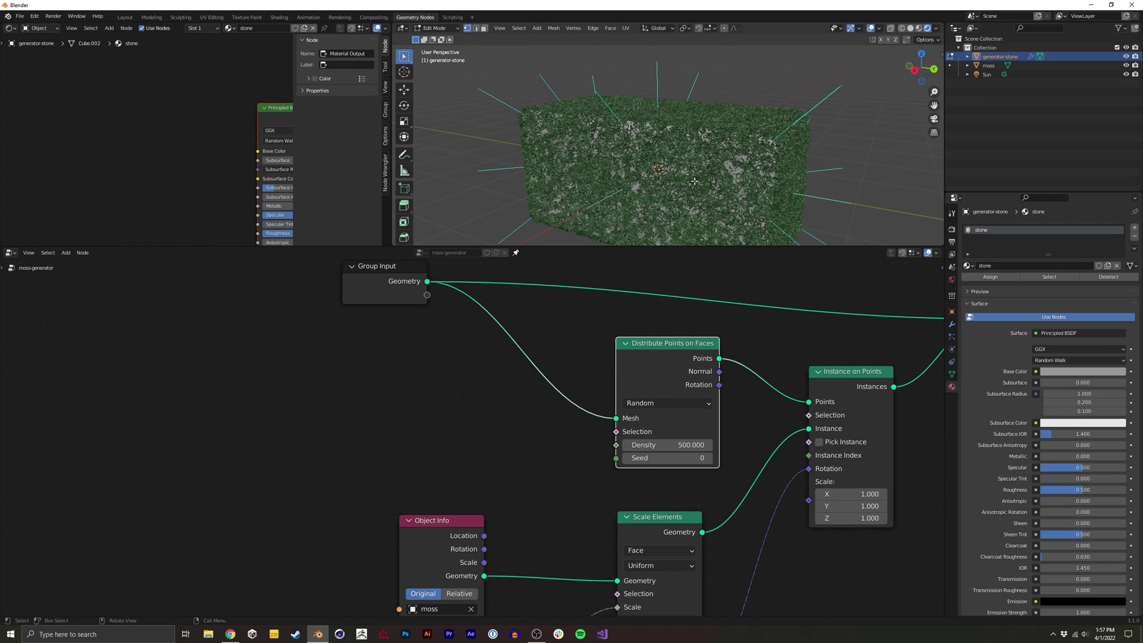
# Add a Normal node to the moss-generator node group, in the empty area below Group Input.
pyautogui.hotkey('shift', 'a')
pyautogui.click(359, 413)
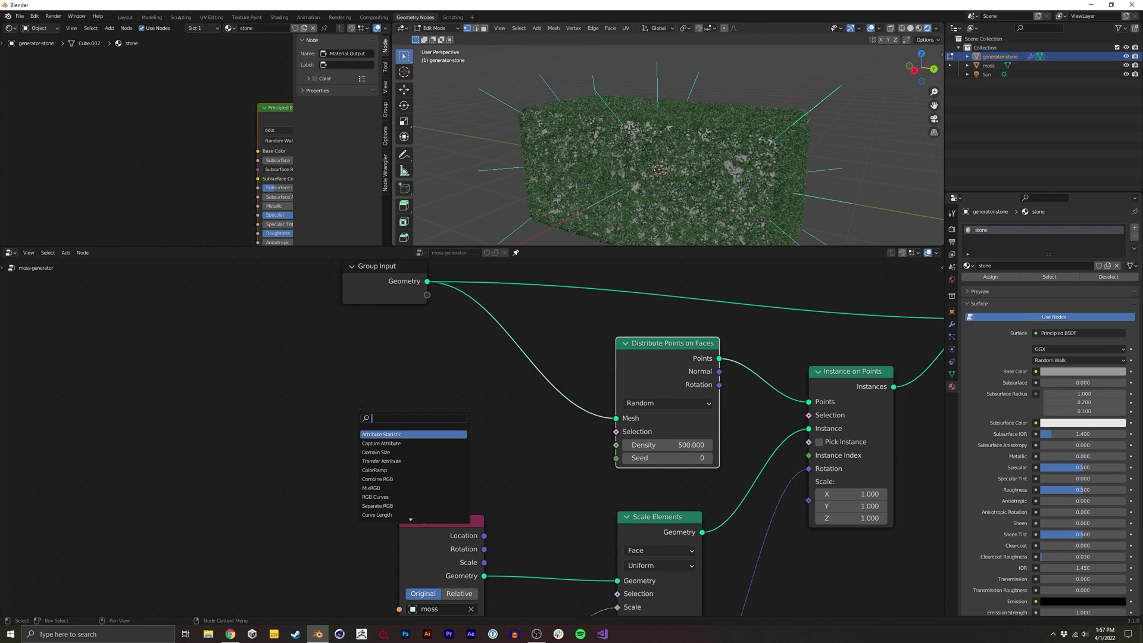
pyautogui.write('normal')
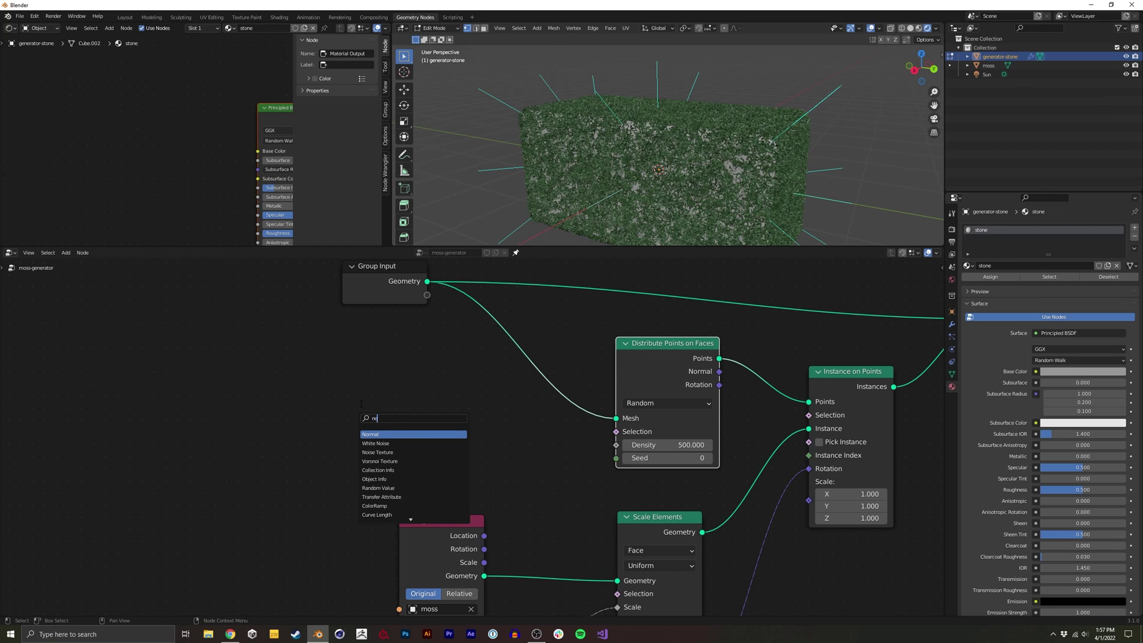
pyautogui.press('Return')
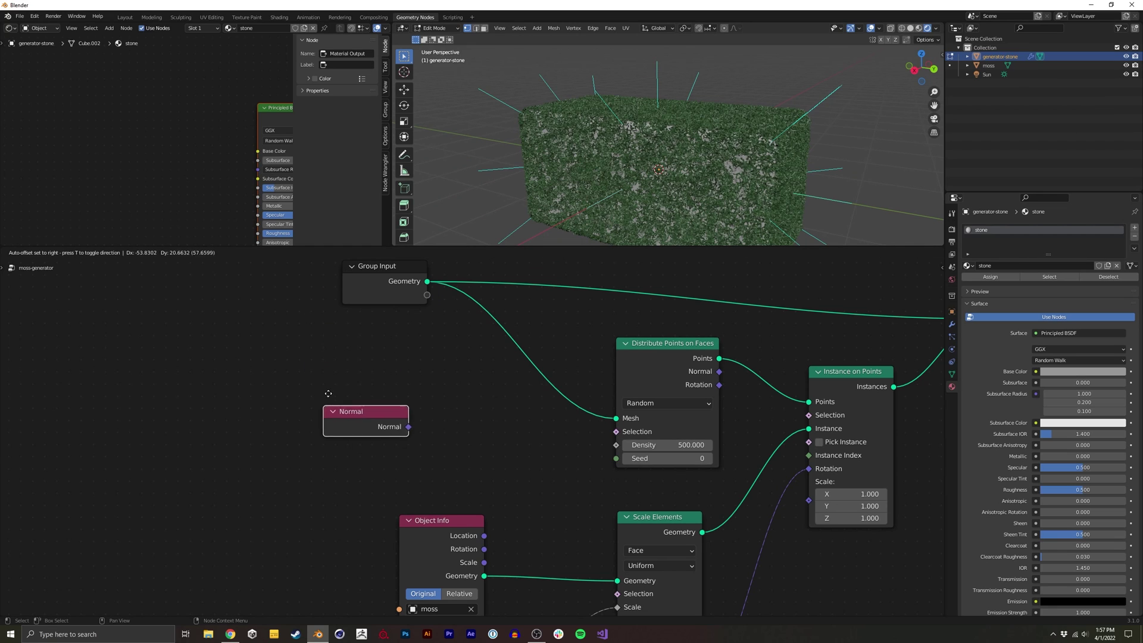
pyautogui.click(329, 400)
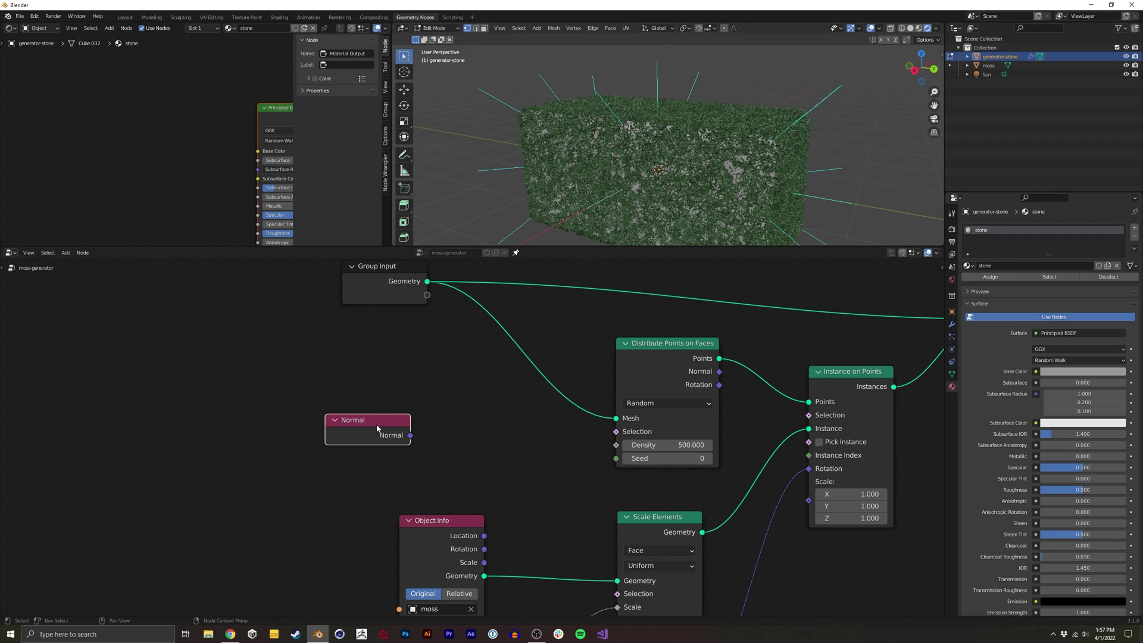
# Toggle the vertex and face normals overlays on the stone to compare the normal types.
pyautogui.click(880, 28)
pyautogui.click(825, 380)
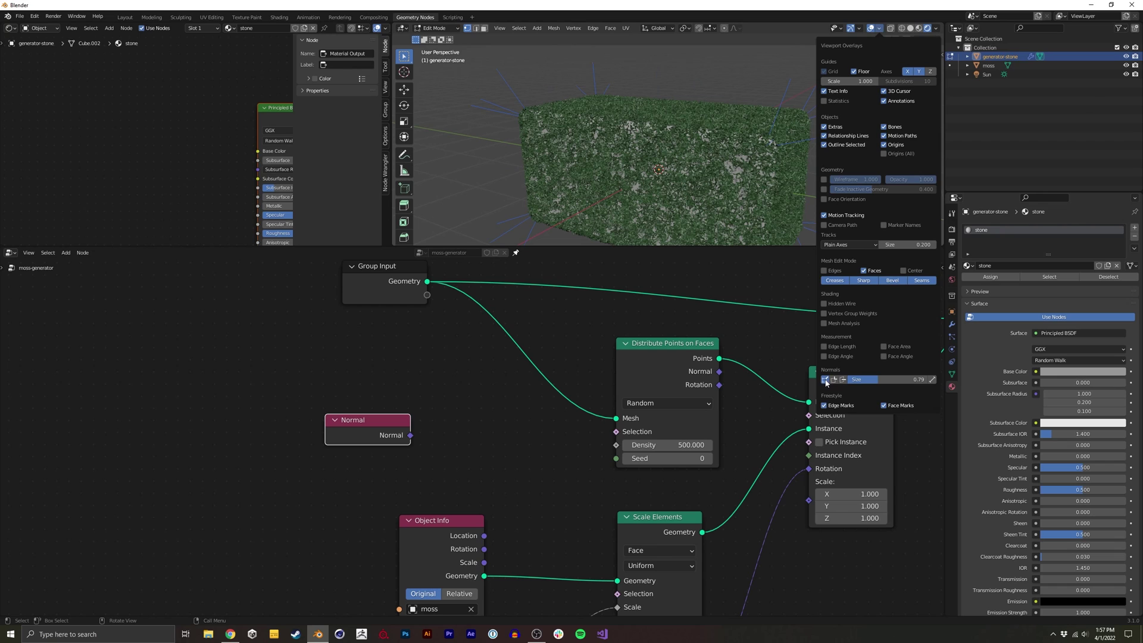
pyautogui.click(825, 380)
pyautogui.click(841, 380)
pyautogui.click(451, 411)
# Add a Transfer Attribute node beside the Normal node and set its data type to Vector.
pyautogui.moveTo(376, 424); pyautogui.dragTo(325, 409)
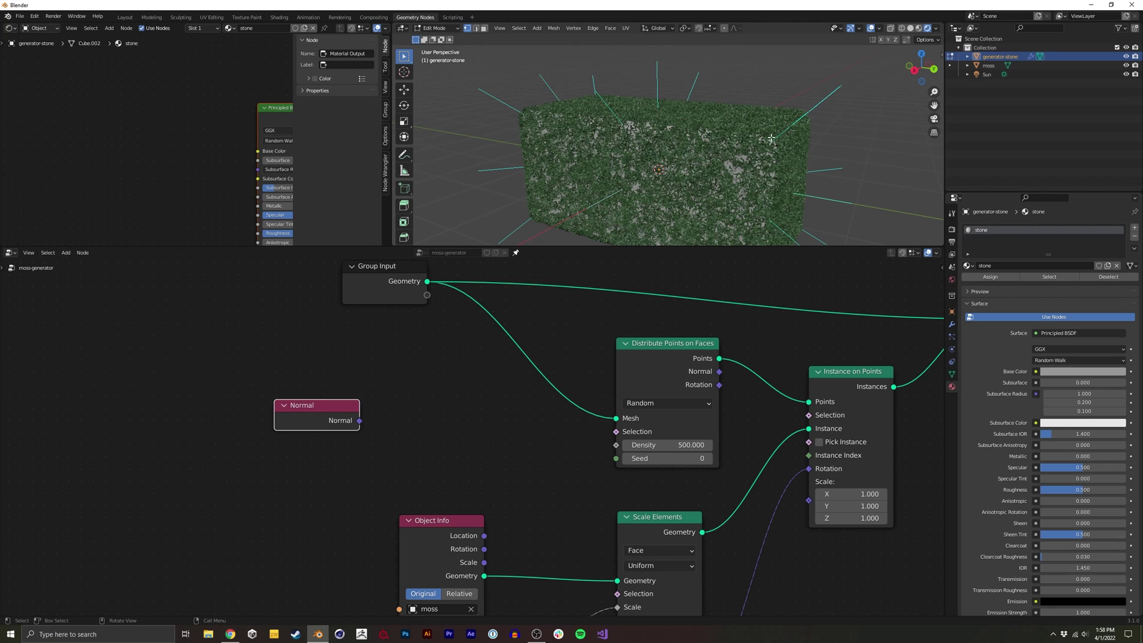
pyautogui.click(446, 400)
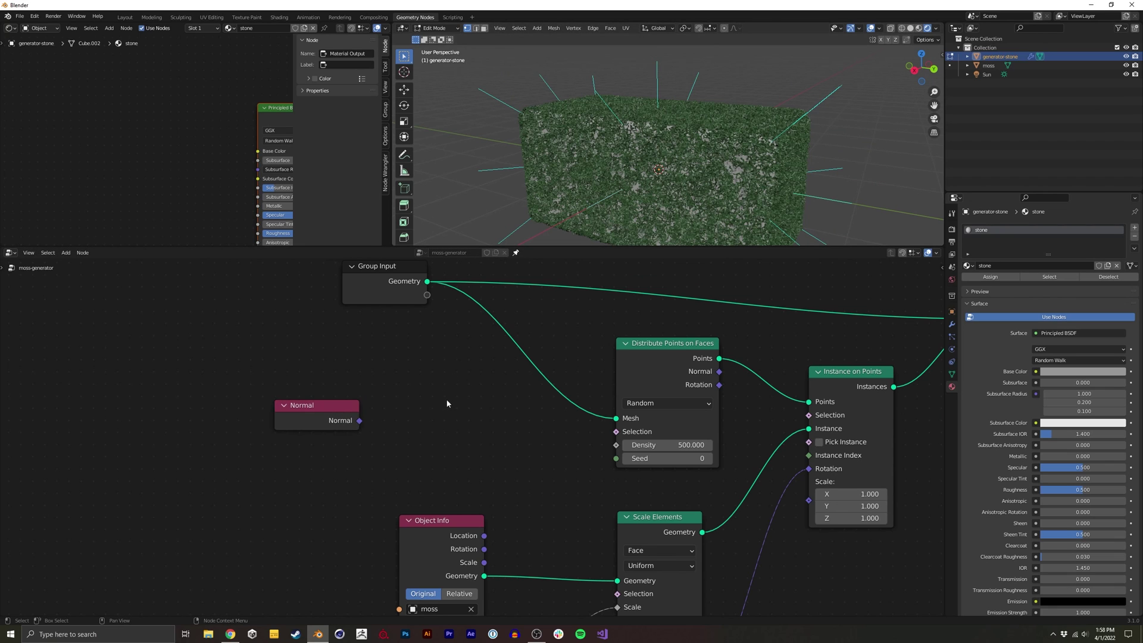
pyautogui.hotkey('shift', 'a')
pyautogui.write('attr')
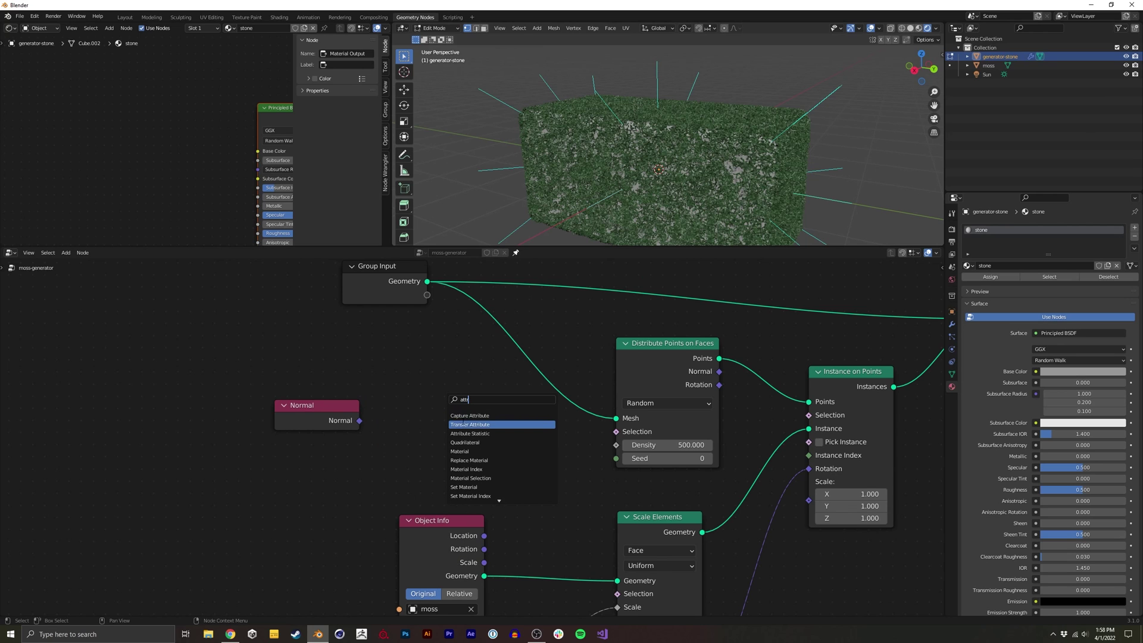
pyautogui.press('Return')
pyautogui.click(407, 386)
pyautogui.click(433, 405)
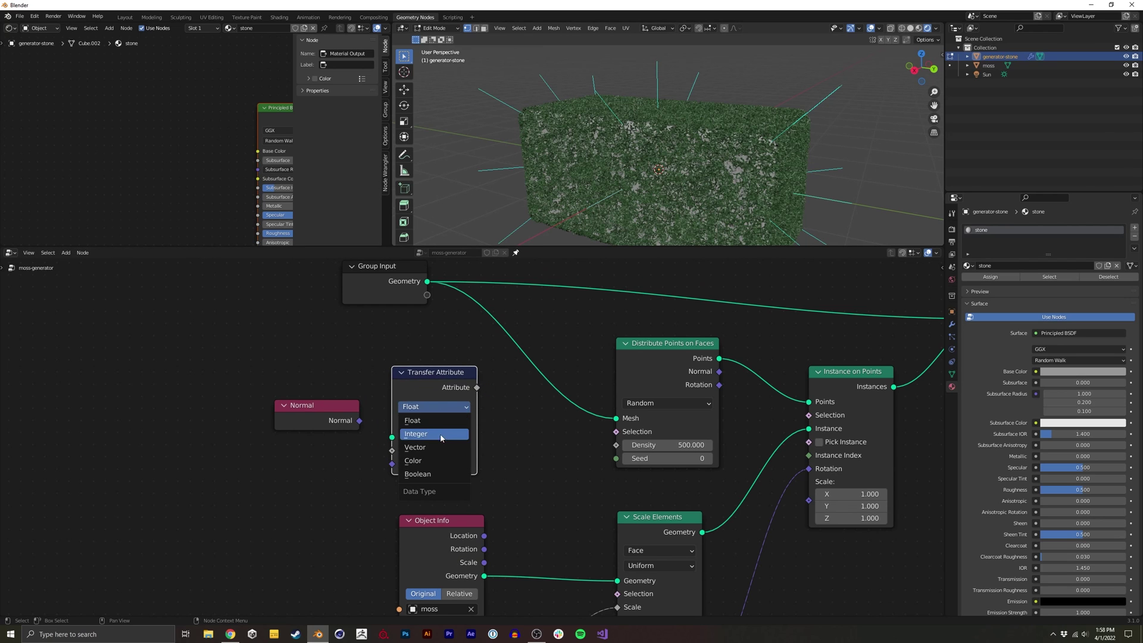
pyautogui.click(440, 447)
pyautogui.click(434, 422)
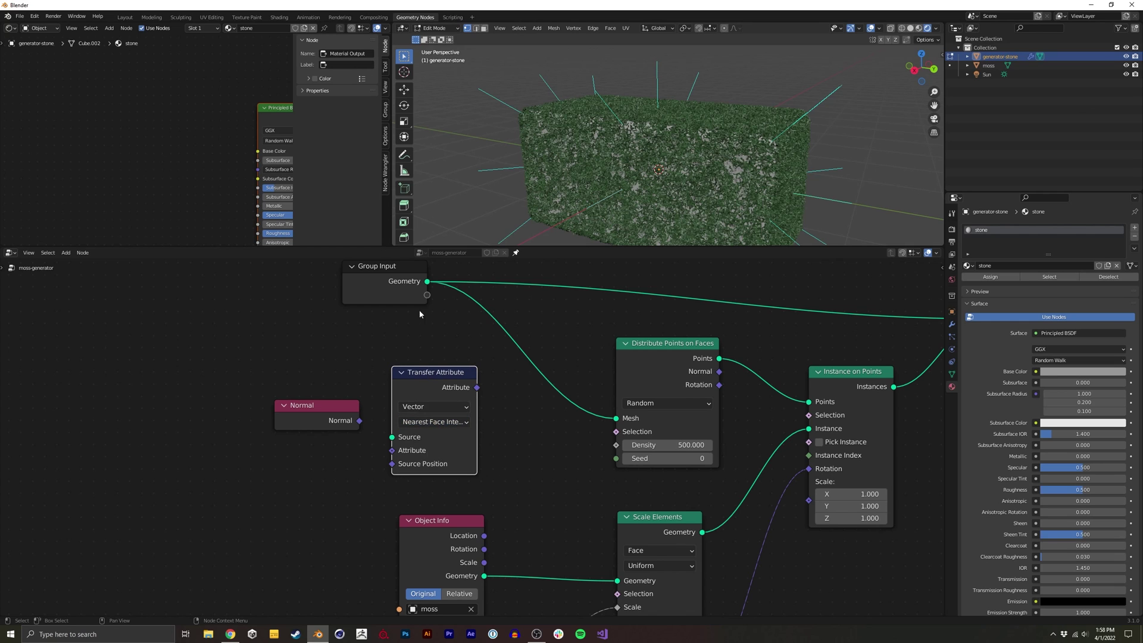
# Connect Group Input's Geometry to the Transfer Attribute node's Source, and the Normal output to its Attribute input.
pyautogui.moveTo(388, 284); pyautogui.dragTo(413, 324, button='middle')
pyautogui.moveTo(413, 324); pyautogui.dragTo(417, 477)
pyautogui.moveTo(454, 420); pyautogui.dragTo(457, 419)
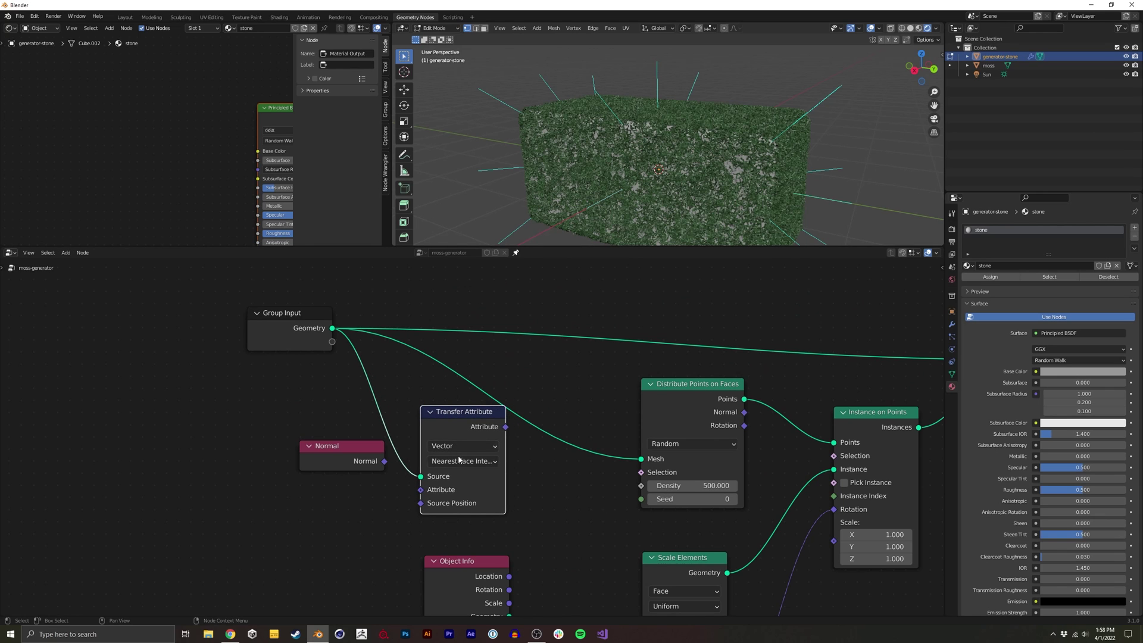
pyautogui.moveTo(384, 461); pyautogui.dragTo(420, 489)
# Space out the Group Input, Normal and Transfer Attribute nodes to leave room before Distribute Points on Faces.
pyautogui.moveTo(356, 452); pyautogui.dragTo(284, 479)
pyautogui.moveTo(447, 424); pyautogui.dragTo(399, 419)
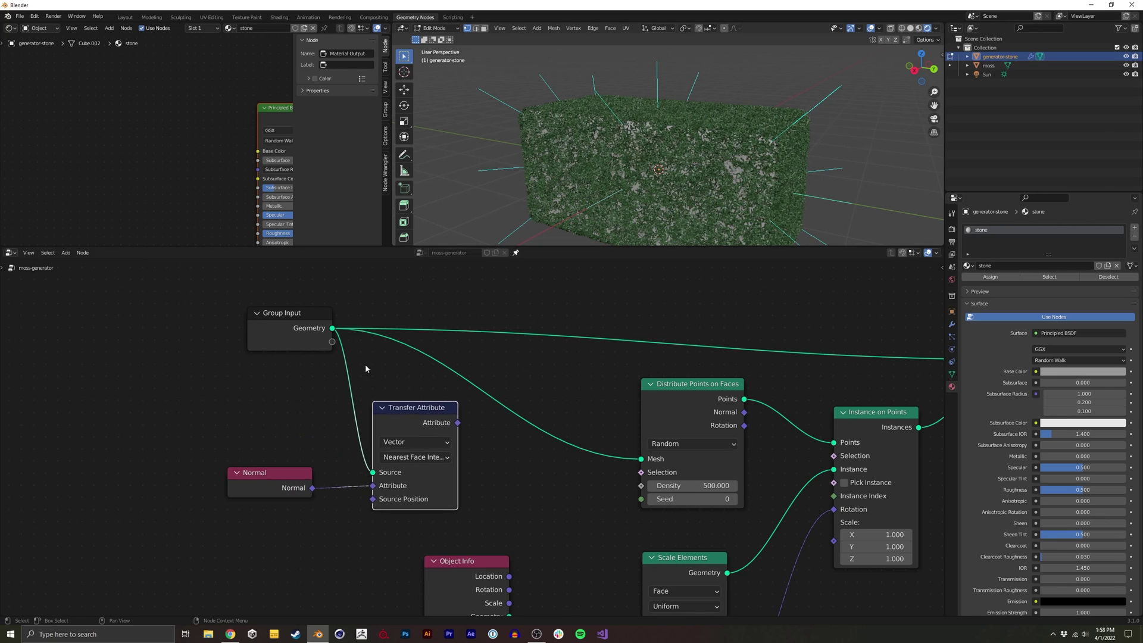
pyautogui.moveTo(300, 329); pyautogui.dragTo(269, 329)
pyautogui.moveTo(275, 487); pyautogui.dragTo(270, 481)
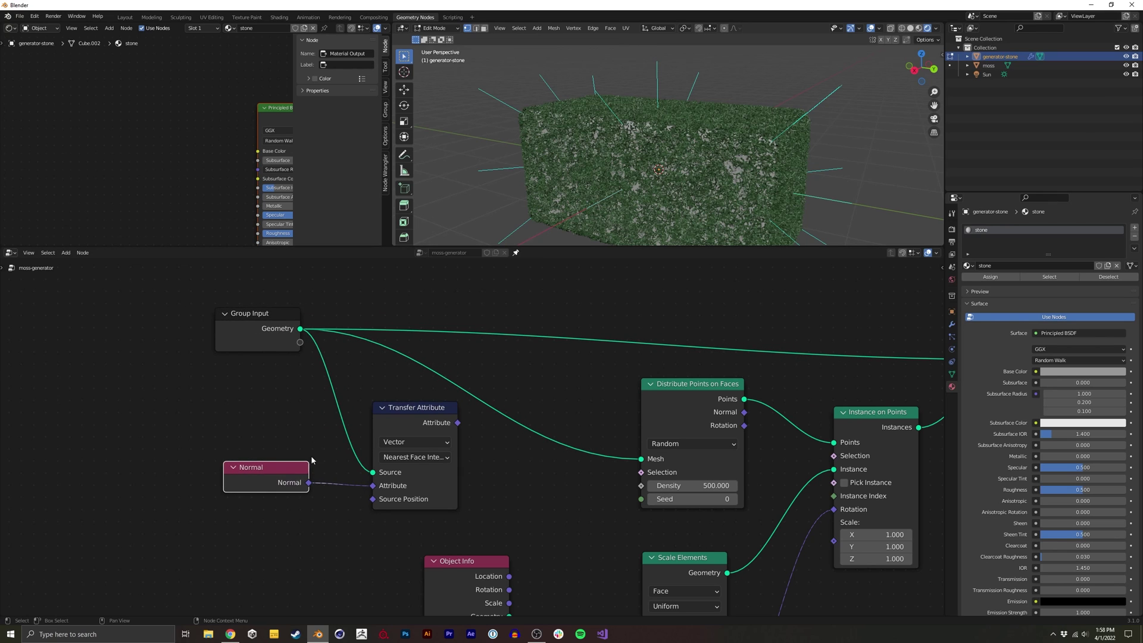
pyautogui.moveTo(422, 419); pyautogui.dragTo(405, 417)
pyautogui.moveTo(665, 120); pyautogui.dragTo(661, 94, button='middle')
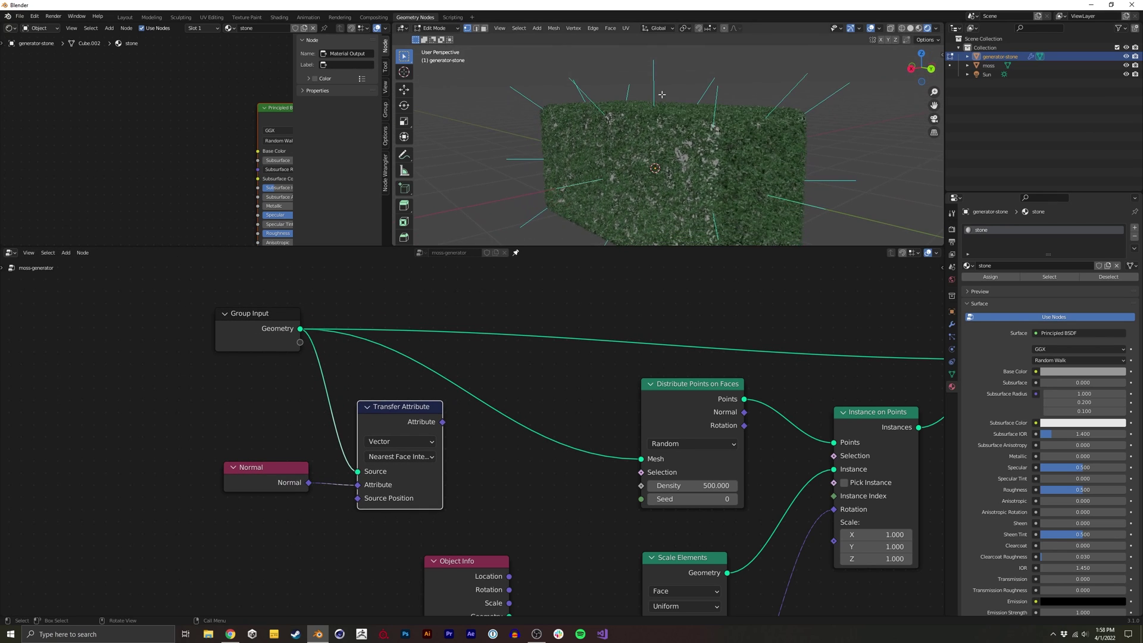
# Add a Compare node between Transfer Attribute and Distribute Points on Faces.
pyautogui.moveTo(511, 462); pyautogui.dragTo(513, 460, button='middle')
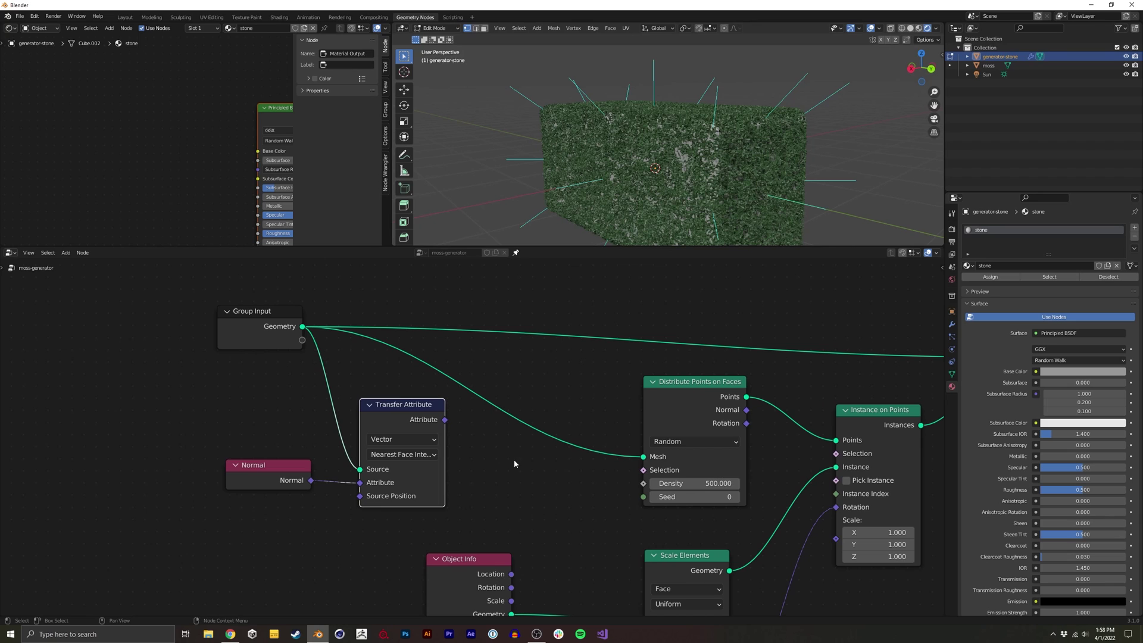
pyautogui.hotkey('shift', 'a')
pyautogui.write('com')
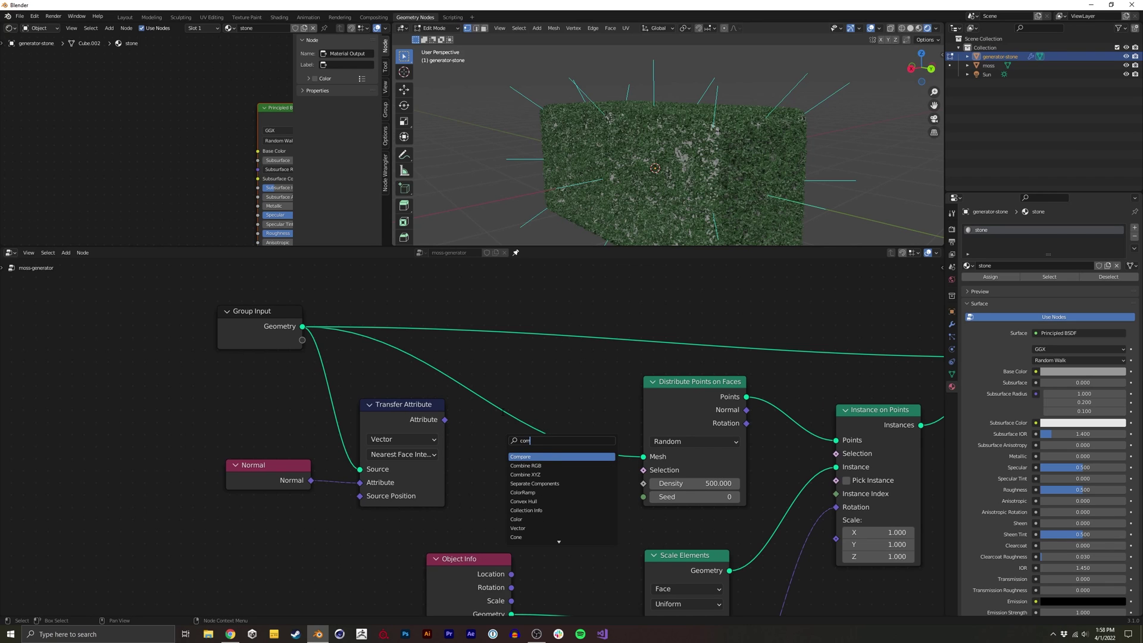
pyautogui.press('Return')
pyautogui.click(503, 416)
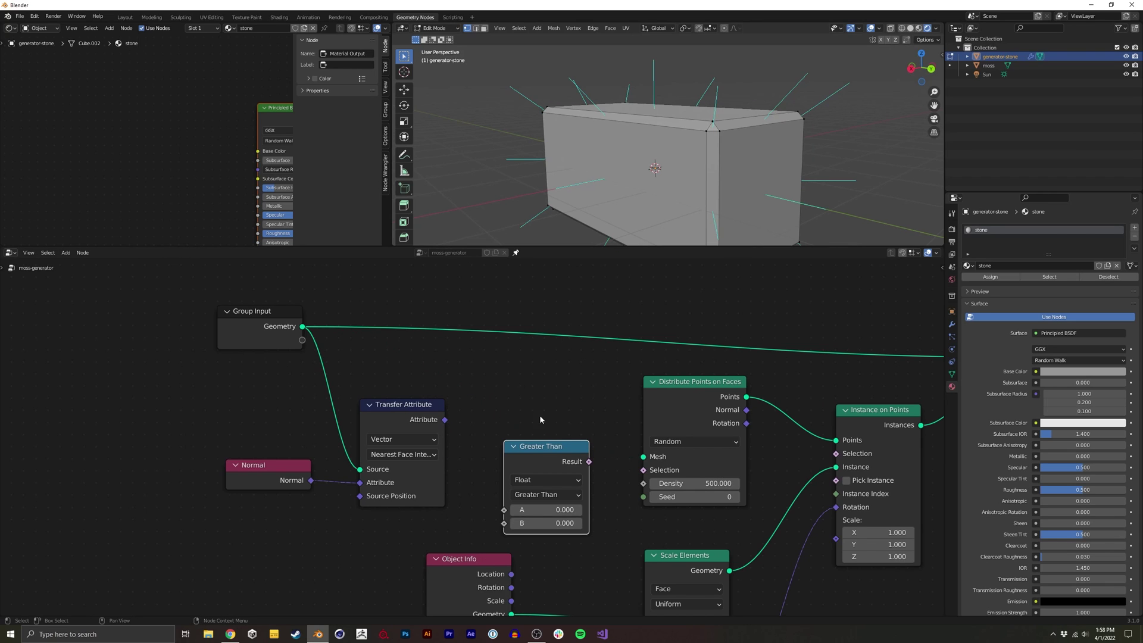
pyautogui.moveTo(536, 411); pyautogui.dragTo(514, 406, button='middle')
pyautogui.moveTo(517, 442); pyautogui.dragTo(494, 433)
# Reconnect Group Input's Geometry to Distribute Points on Faces' Mesh and route the link above the Compare node with a reroute.
pyautogui.moveTo(279, 322); pyautogui.dragTo(620, 452)
pyautogui.keyDown('shift'); pyautogui.moveTo(456, 406); pyautogui.dragTo(469, 400, button='right'); pyautogui.keyUp('shift')
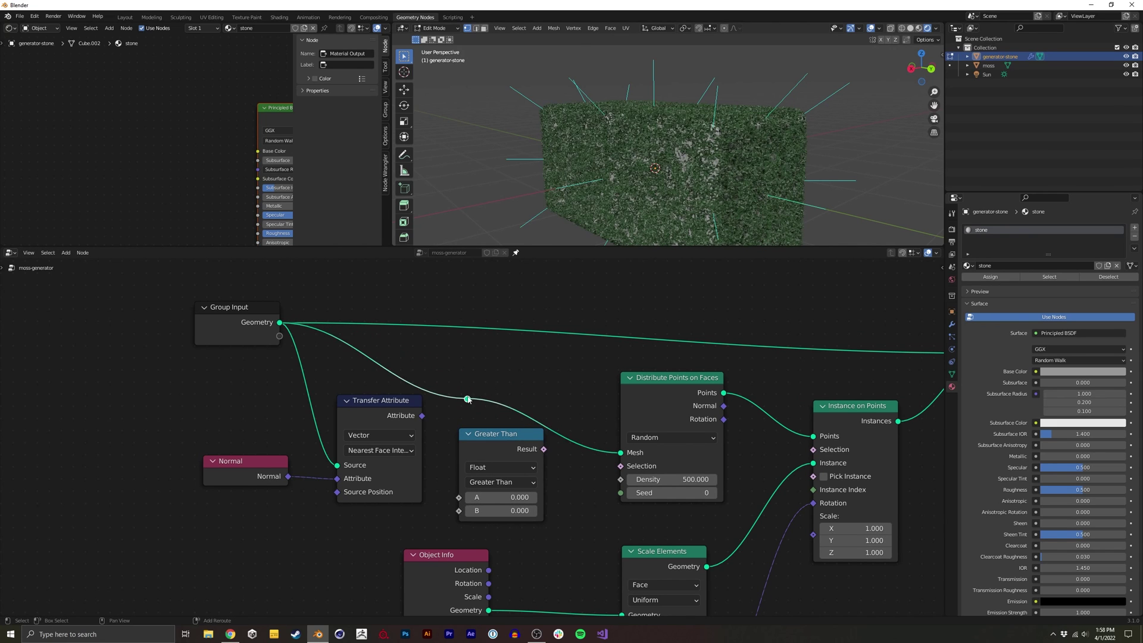
pyautogui.moveTo(467, 398); pyautogui.dragTo(510, 349)
# Move the Compare node up and shift the Normal and Transfer Attribute nodes farther away from it.
pyautogui.moveTo(493, 447); pyautogui.dragTo(502, 439, button='middle')
pyautogui.moveTo(502, 440); pyautogui.dragTo(498, 407)
pyautogui.moveTo(202, 513); pyautogui.dragTo(381, 425)
pyautogui.press('g')
pyautogui.click(339, 424)
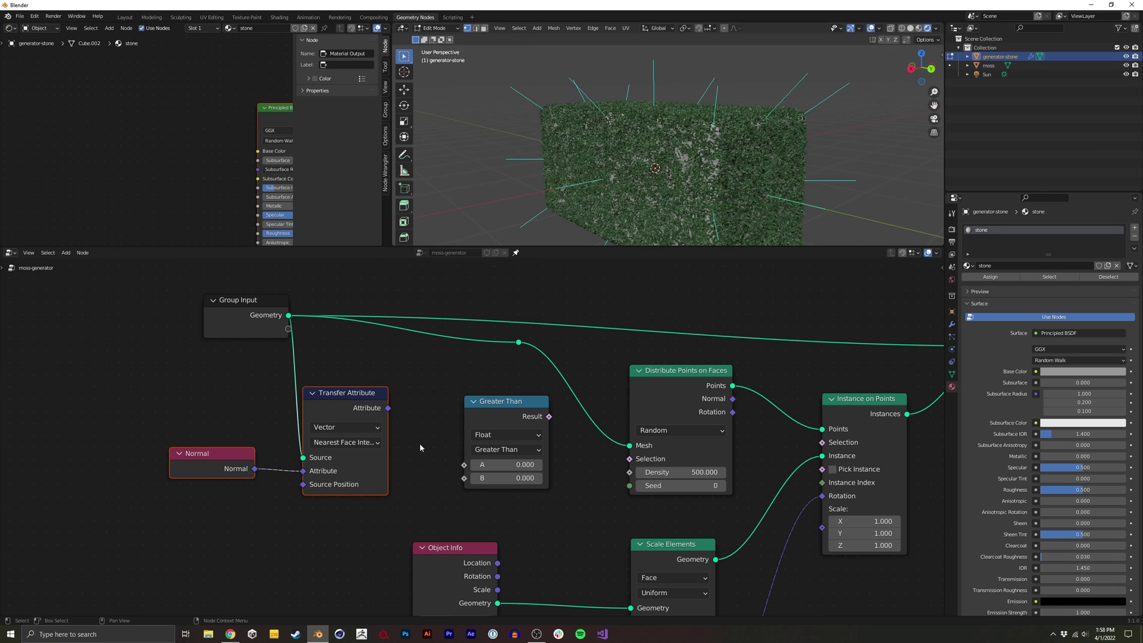
# Set the Compare node to Vector data, Direction mode and the Less Than operation.
pyautogui.click(485, 439)
pyautogui.click(502, 472)
pyautogui.moveTo(502, 422); pyautogui.dragTo(471, 391)
pyautogui.click(476, 425)
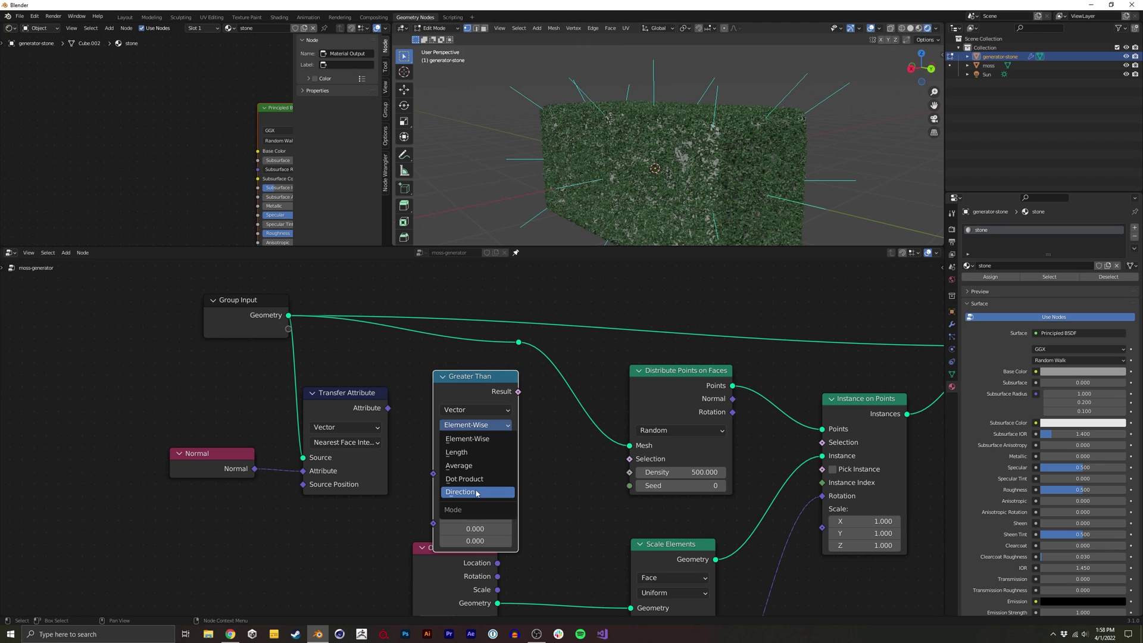
pyautogui.click(477, 492)
pyautogui.click(476, 440)
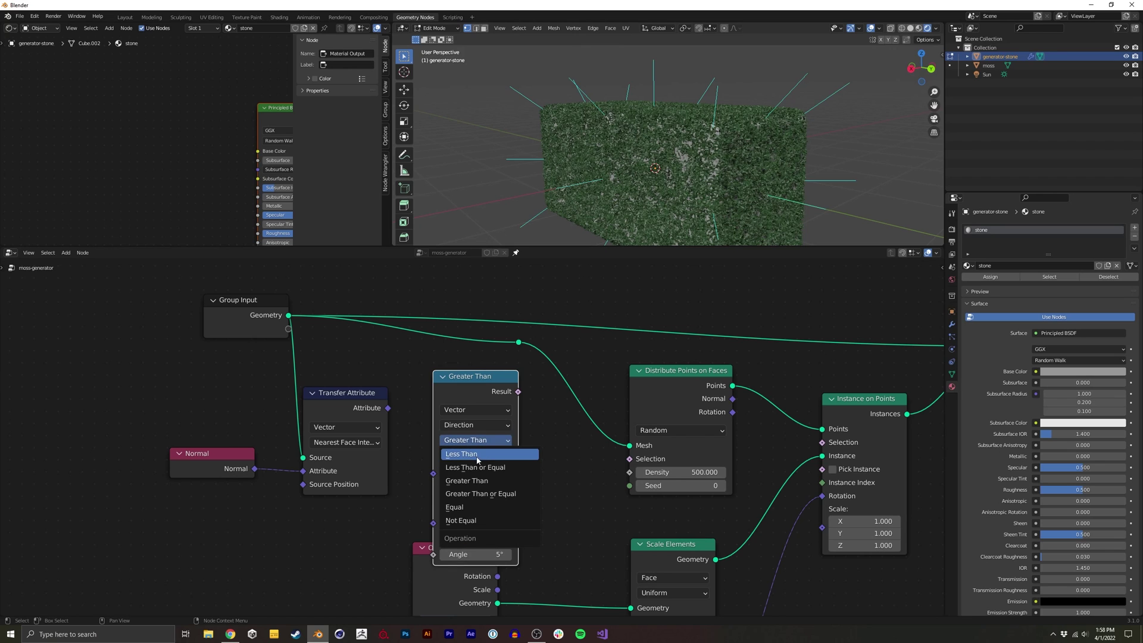
pyautogui.click(477, 455)
# Connect Transfer Attribute's output to the Compare node's A input and set the Z component of B to 1.
pyautogui.moveTo(388, 409); pyautogui.dragTo(433, 474)
pyautogui.moveTo(476, 387); pyautogui.dragTo(470, 379)
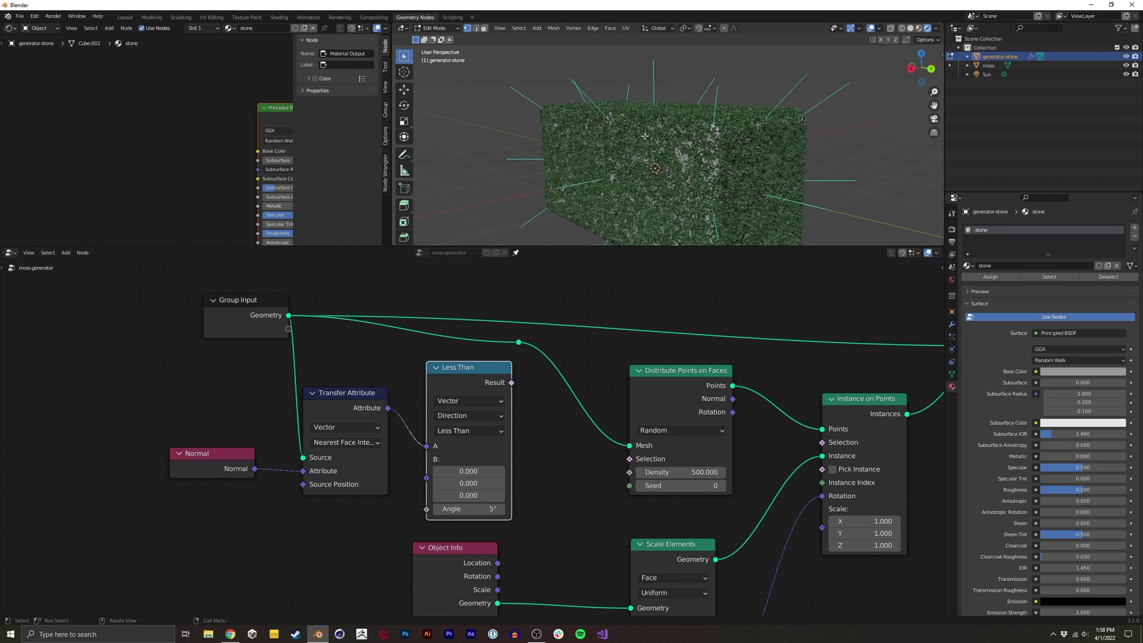
pyautogui.click(468, 495)
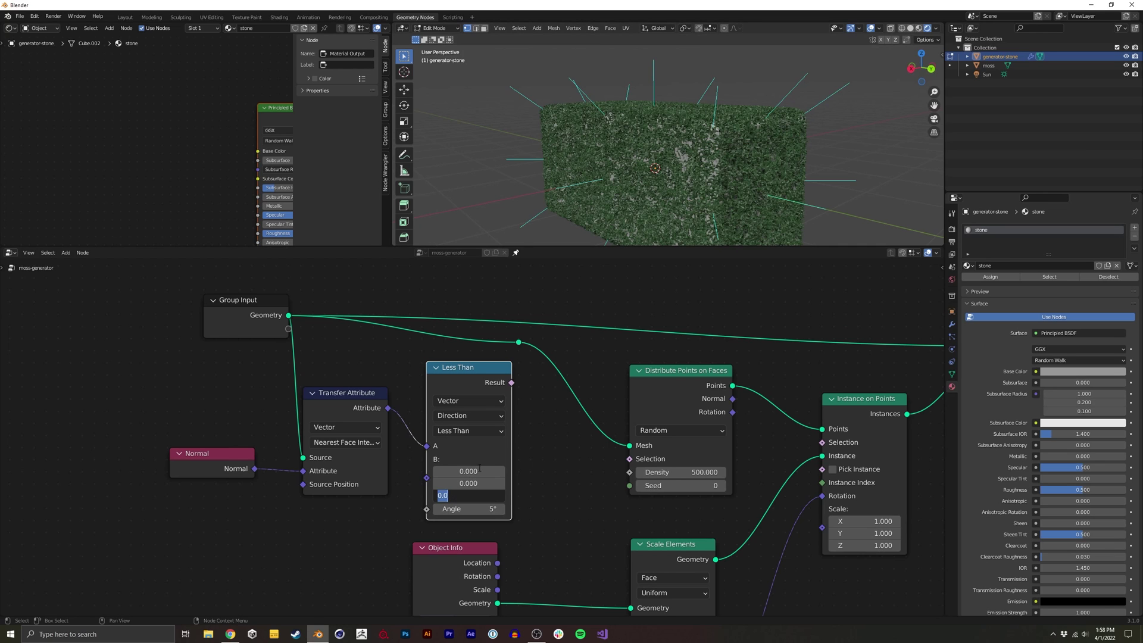
pyautogui.write('1')
pyautogui.press('Return')
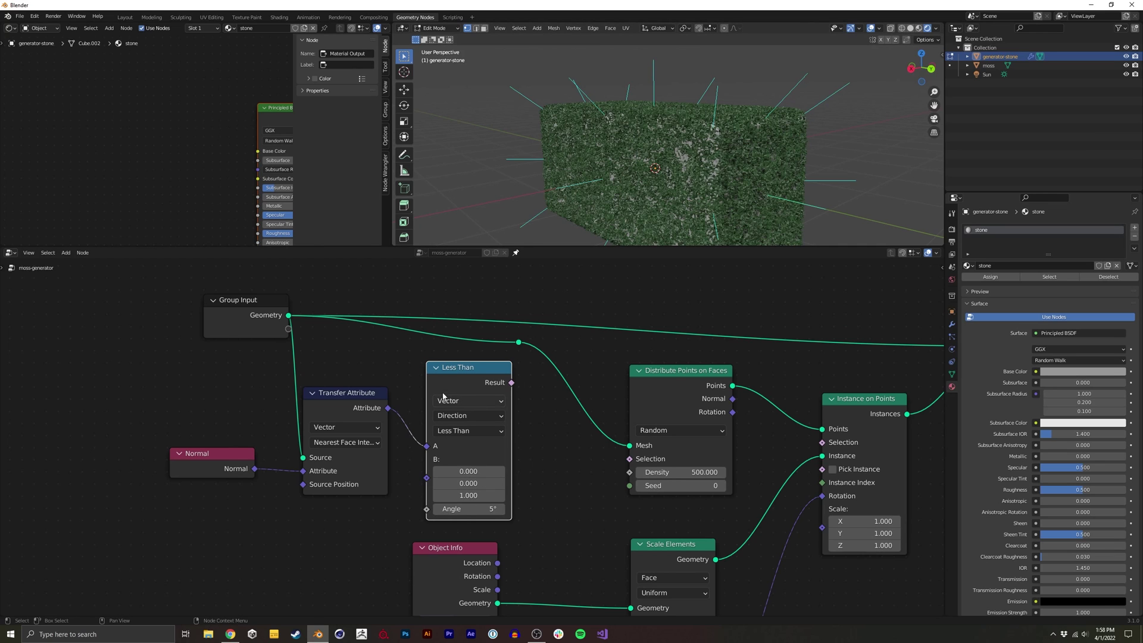
# Connect the Compare node's Result to Distribute Points on Faces' Selection, and return the stone to Object Mode, deselected.
pyautogui.moveTo(512, 383); pyautogui.dragTo(629, 458)
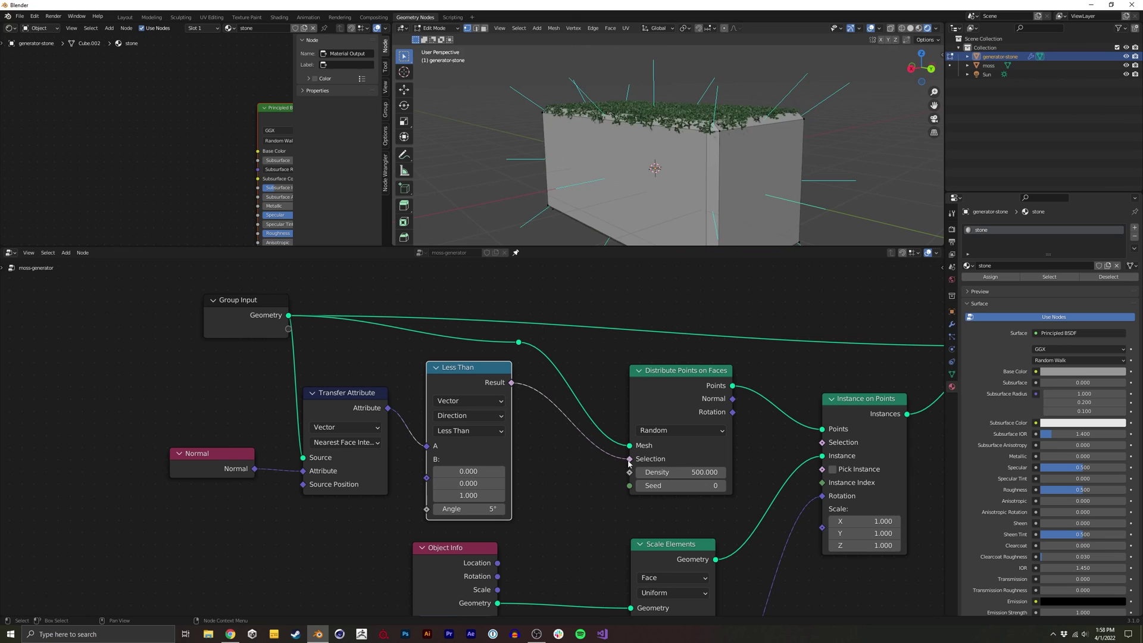
pyautogui.moveTo(679, 173)
pyautogui.mouseDown(button='middle')
pyautogui.moveTo(744, 158)
pyautogui.moveTo(684, 138)
pyautogui.moveTo(680, 156)
pyautogui.moveTo(724, 149)
pyautogui.moveTo(685, 153)
pyautogui.mouseUp(button='middle')
pyautogui.press('Tab')
pyautogui.click(820, 141)
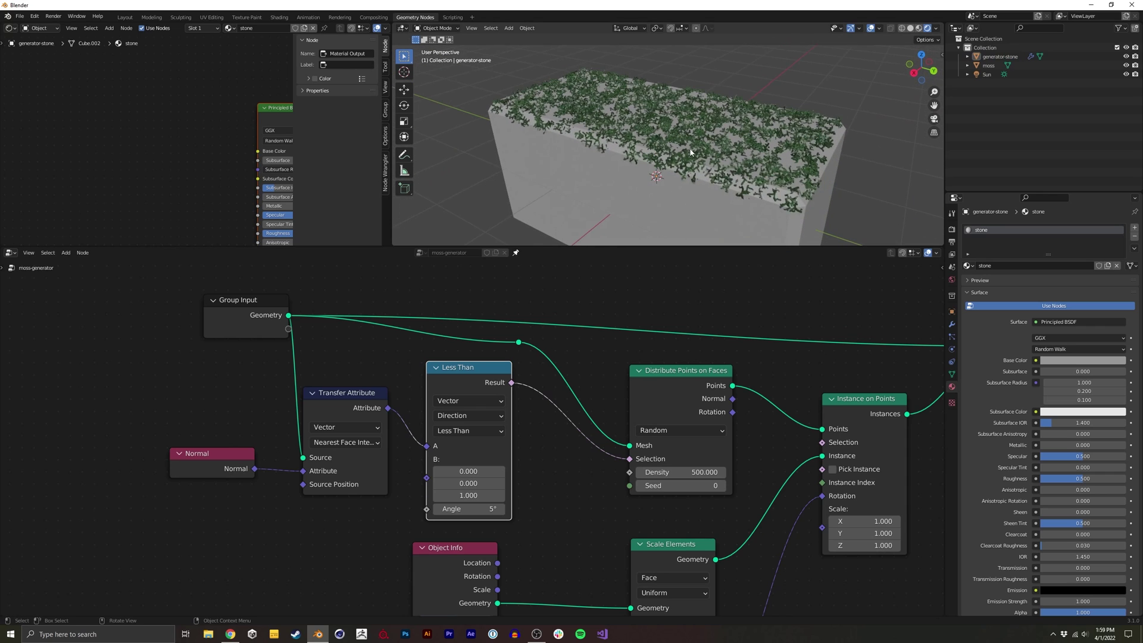
# Set the Distribute Points on Faces density to 1000 and raise it further to 1200.
pyautogui.moveTo(573, 426); pyautogui.dragTo(469, 400, button='middle')
pyautogui.click(586, 449)
pyautogui.write('10')
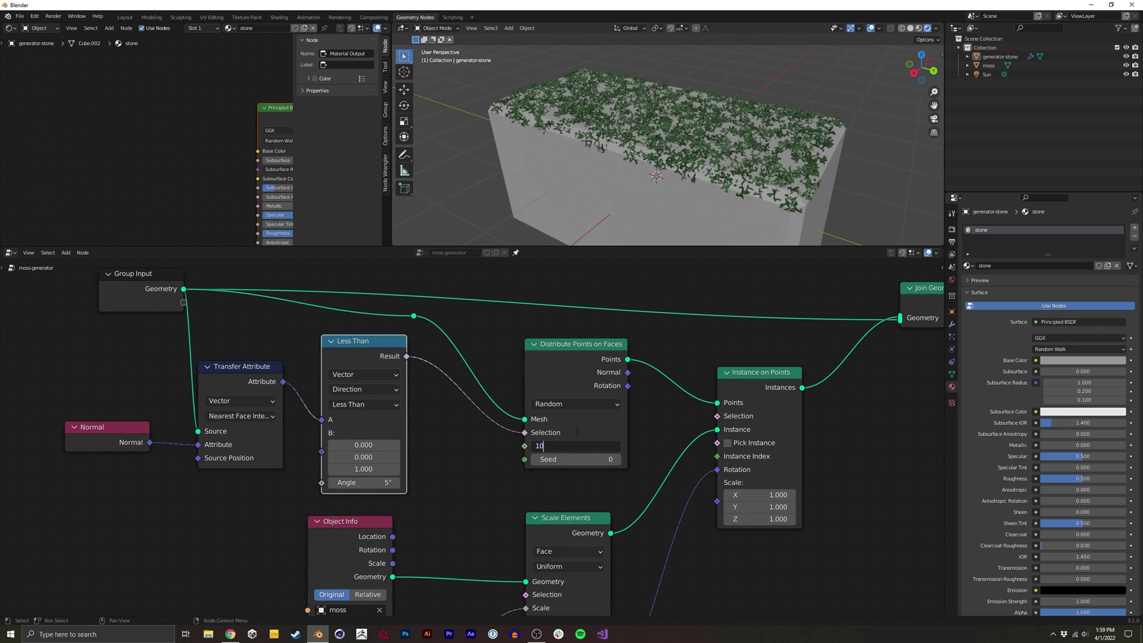
pyautogui.press('Return')
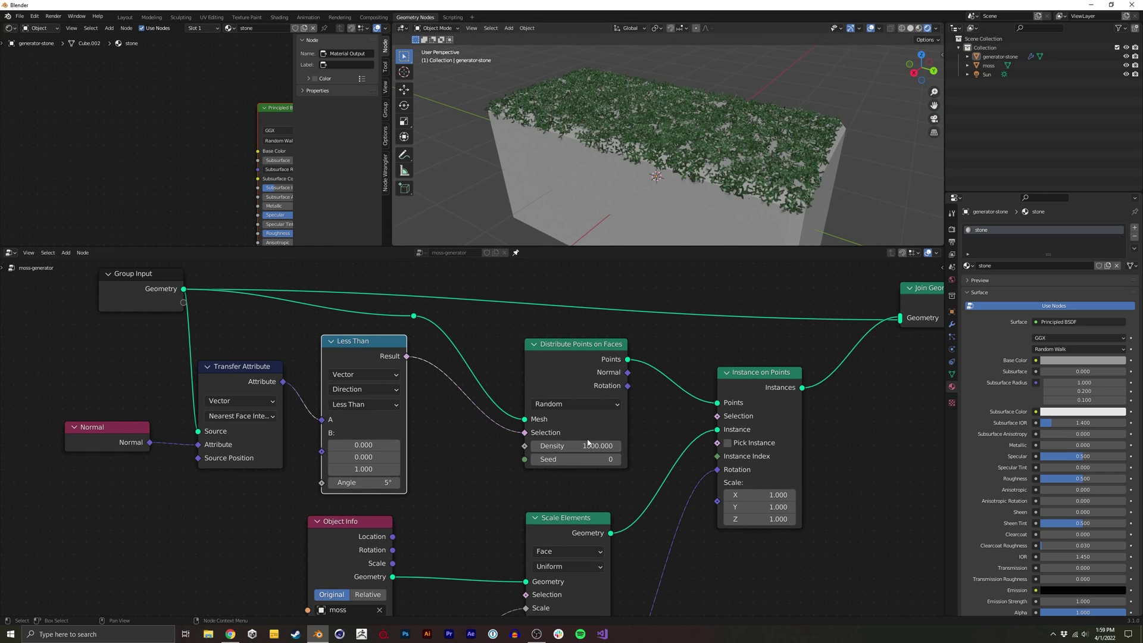
pyautogui.click(588, 444)
pyautogui.moveTo(542, 446); pyautogui.dragTo(540, 446)
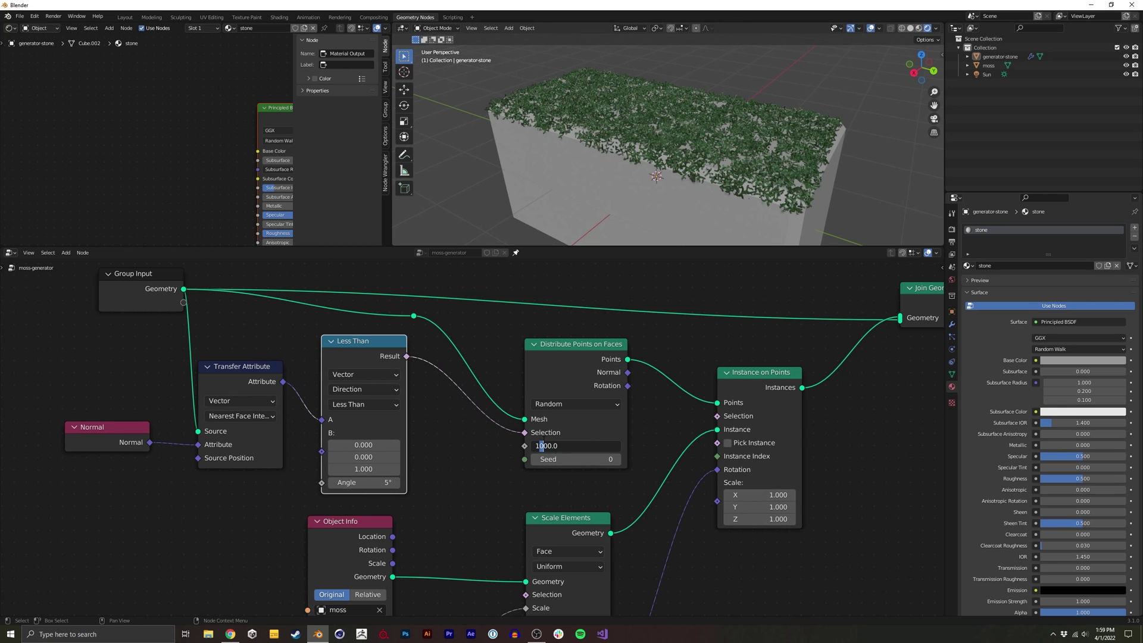
pyautogui.write('2')
pyautogui.press('Return')
# Inspect the moss on the stone from other angles and show the object's GeometryNodes modifier settings.
pyautogui.moveTo(595, 131); pyautogui.dragTo(682, 153, button='middle')
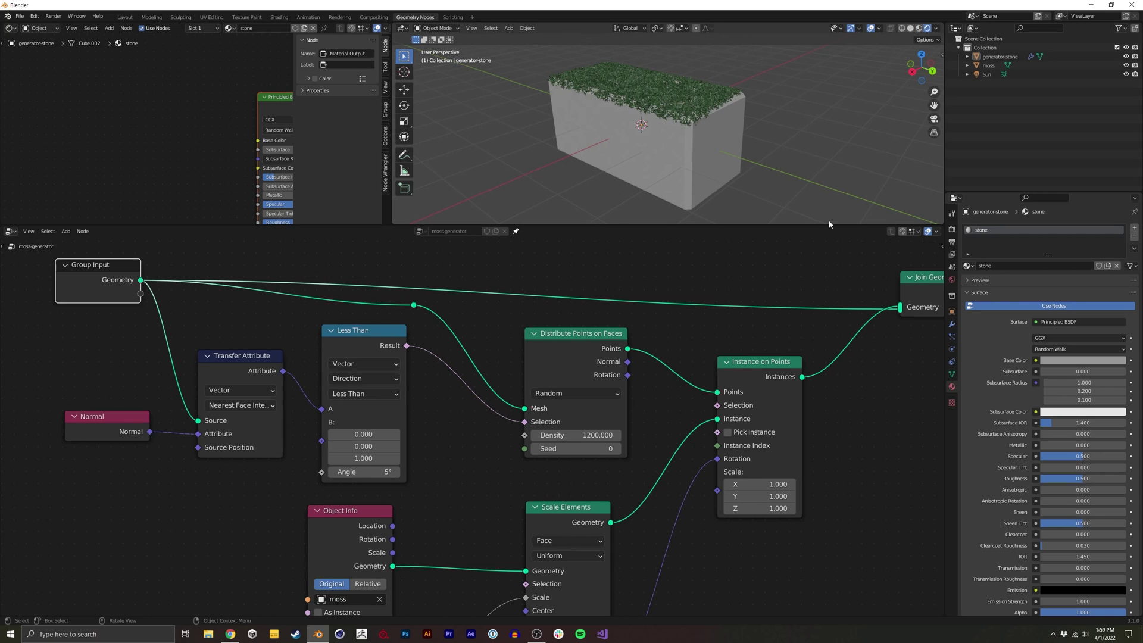
pyautogui.moveTo(659, 176); pyautogui.dragTo(630, 176, button='middle')
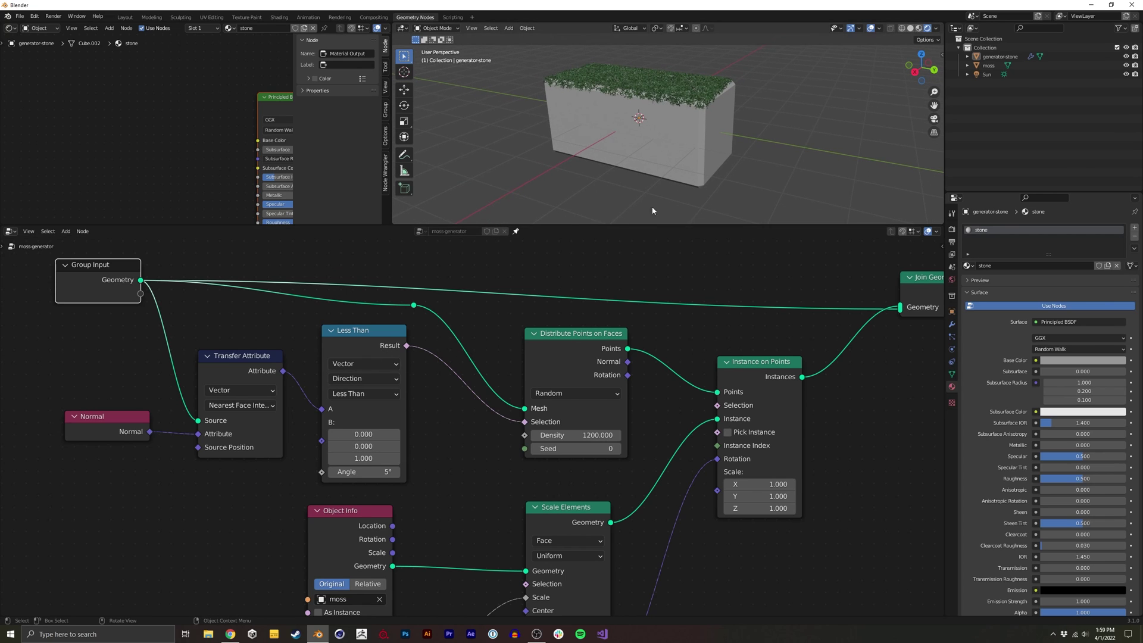
pyautogui.moveTo(129, 271); pyautogui.dragTo(127, 269)
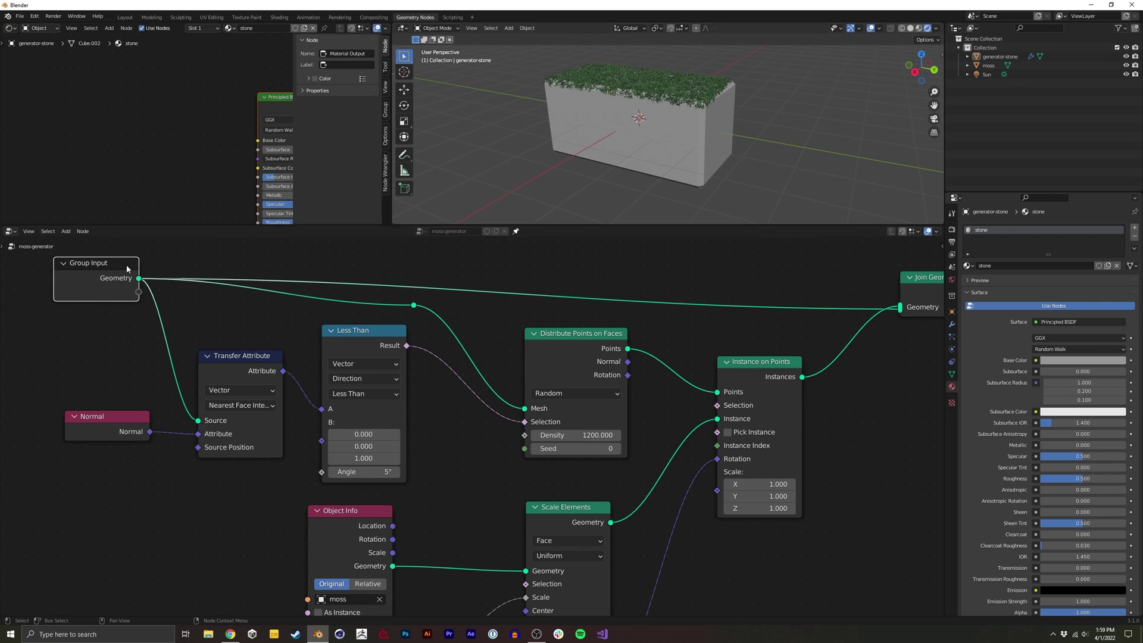
pyautogui.click(951, 324)
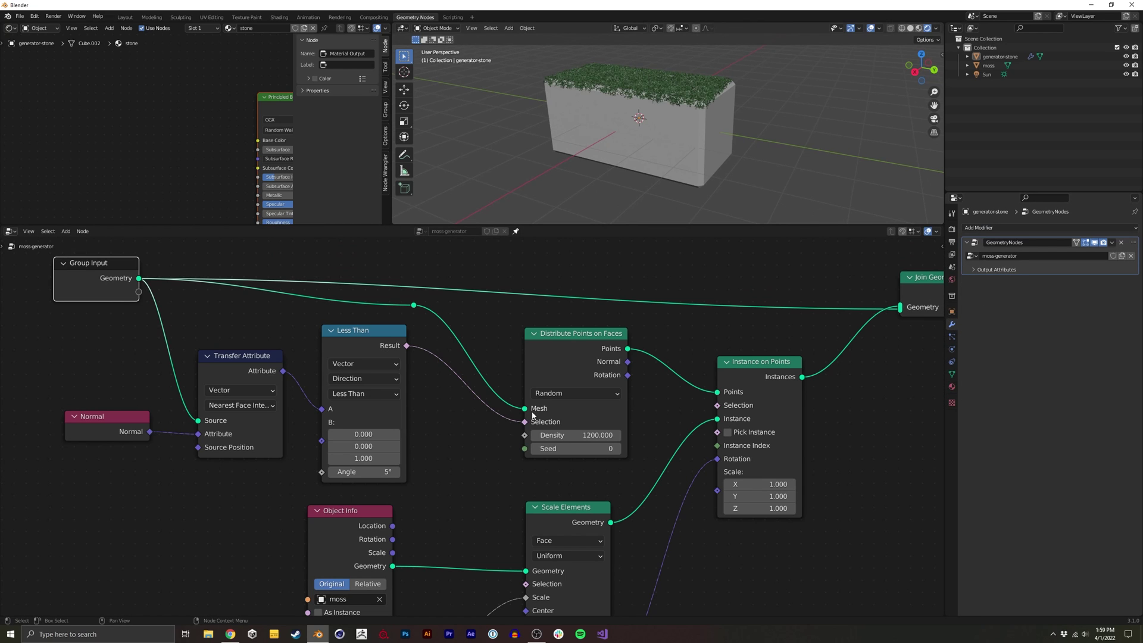
# Move the Normal, Transfer Attribute, Less Than and Group Input nodes farther away from Distribute Points on Faces.
pyautogui.moveTo(496, 379); pyautogui.dragTo(683, 383, button='middle')
pyautogui.moveTo(258, 465); pyautogui.dragTo(577, 361)
pyautogui.press('g')
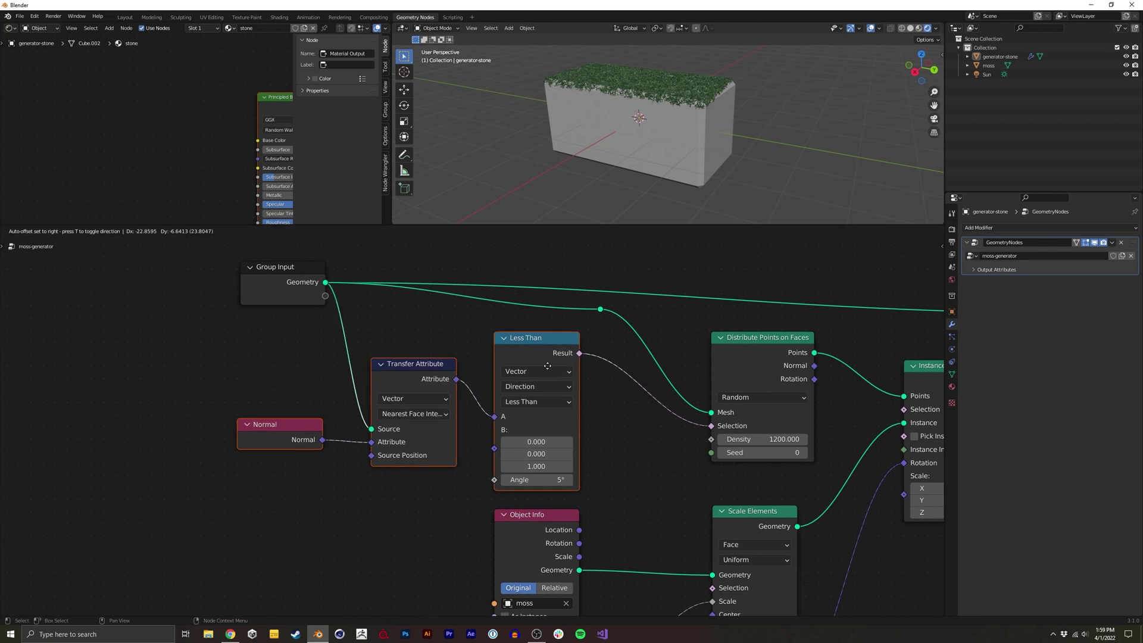
pyautogui.click(387, 433)
pyautogui.moveTo(347, 330); pyautogui.dragTo(402, 365, button='middle')
pyautogui.moveTo(332, 311); pyautogui.dragTo(124, 302)
pyautogui.moveTo(461, 388); pyautogui.dragTo(460, 342, button='middle')
pyautogui.click(540, 376)
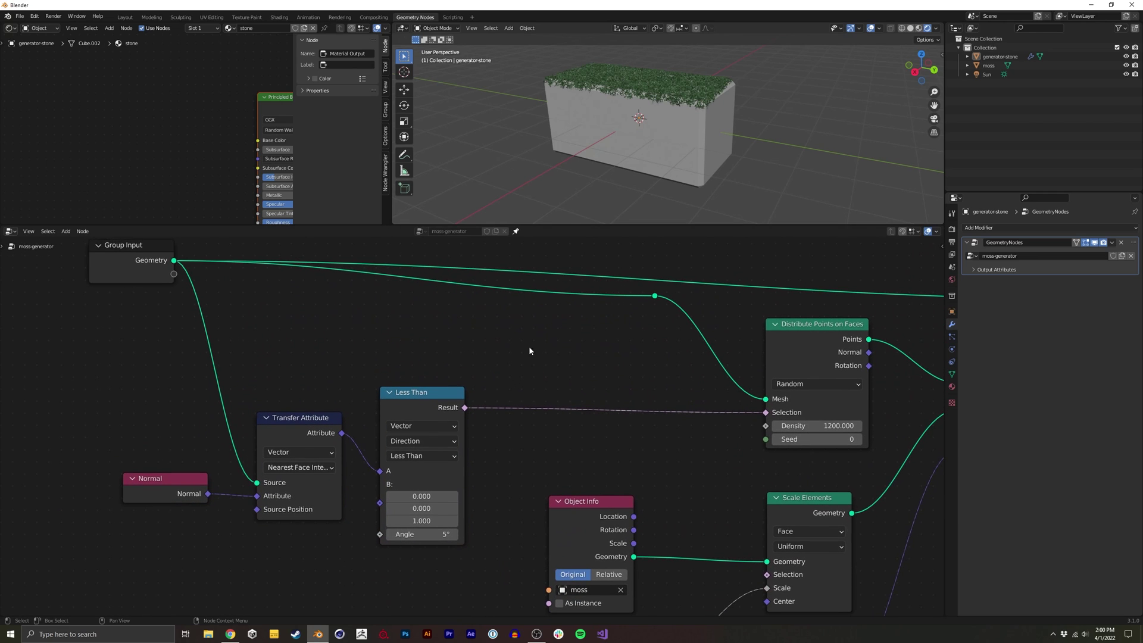
# Insert a Math node set to Add on the link between Less Than's Result and Distribute Points on Faces' Selection.
pyautogui.moveTo(530, 349); pyautogui.dragTo(540, 362, button='middle')
pyautogui.moveTo(184, 287)
pyautogui.mouseDown()
pyautogui.moveTo(428, 330)
pyautogui.moveTo(774, 426)
pyautogui.moveTo(188, 293)
pyautogui.mouseUp()
pyautogui.hotkey('shift', 'a')
pyautogui.click(582, 387)
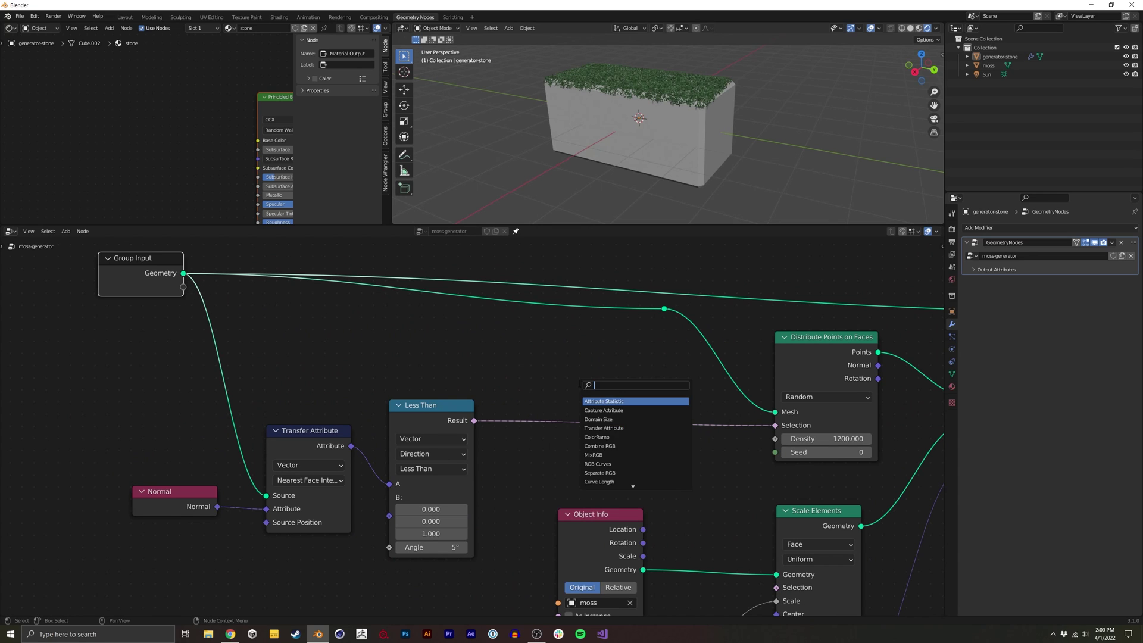
pyautogui.write('ma')
pyautogui.press('Return')
pyautogui.click(550, 379)
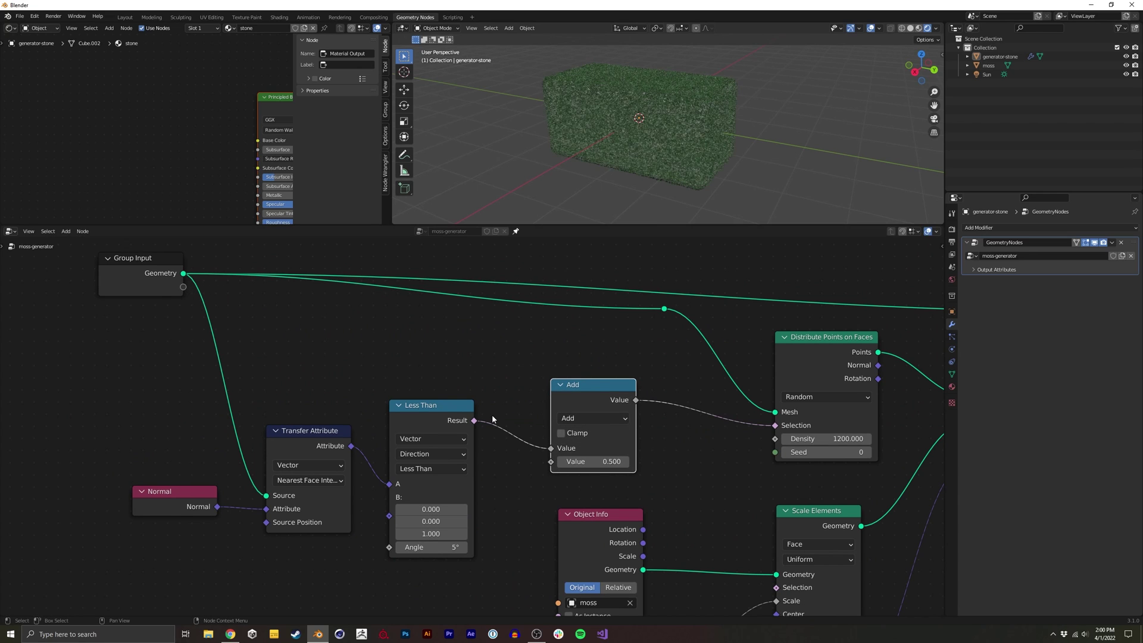
# Connect a new Group Input value socket to Add's first Value with Less Than's Result in the second, and space the comparison nodes lower.
pyautogui.moveTo(184, 287); pyautogui.dragTo(550, 449)
pyautogui.moveTo(435, 417); pyautogui.dragTo(432, 477)
pyautogui.moveTo(300, 434); pyautogui.dragTo(306, 484)
pyautogui.moveTo(246, 414); pyautogui.dragTo(231, 404, button='middle')
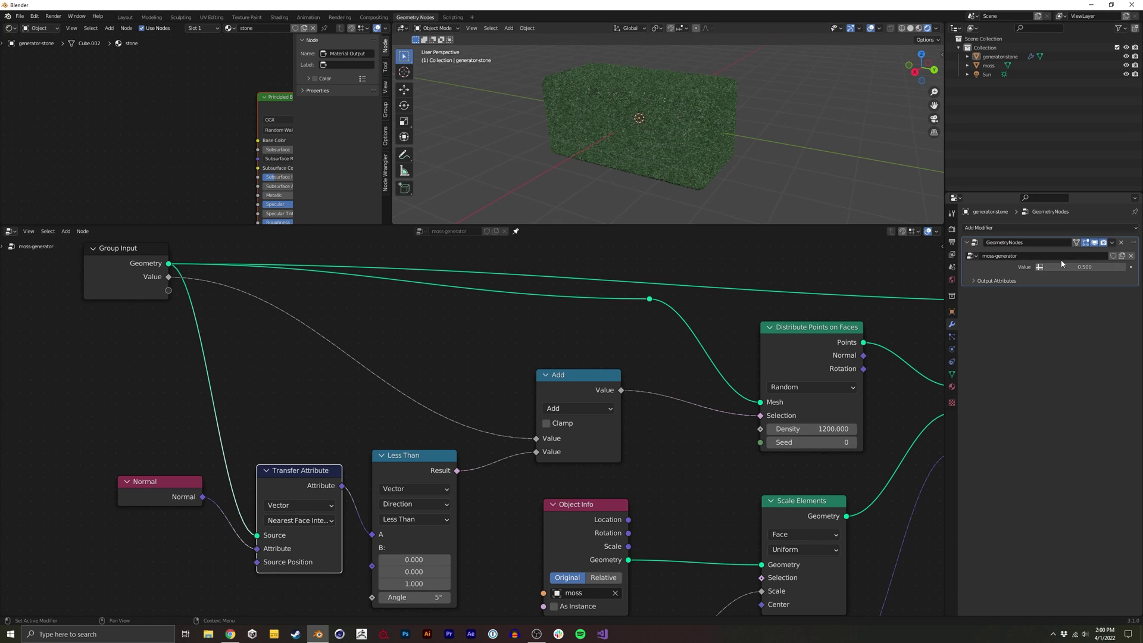
pyautogui.keyDown('ctrl'); pyautogui.moveTo(396, 396); pyautogui.dragTo(403, 374, button='right'); pyautogui.keyUp('ctrl')
pyautogui.moveTo(168, 277); pyautogui.dragTo(536, 438)
# Switch the GeometryNodes modifier's Value input to use an attribute and create a vertex color layer on the stone.
pyautogui.click(1040, 268)
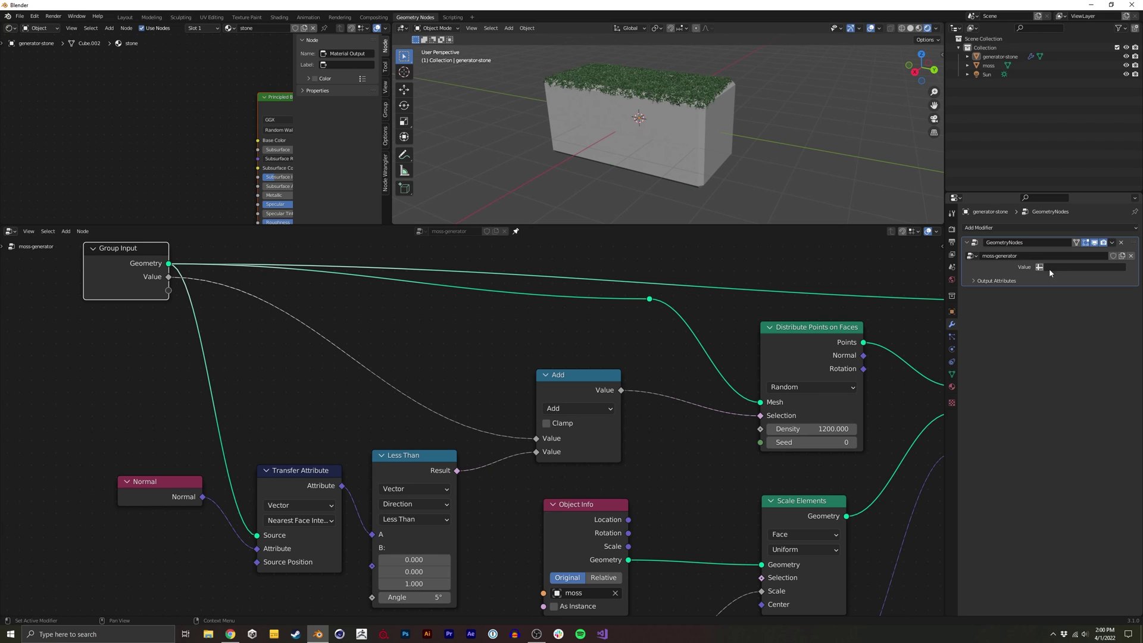
pyautogui.click(1057, 267)
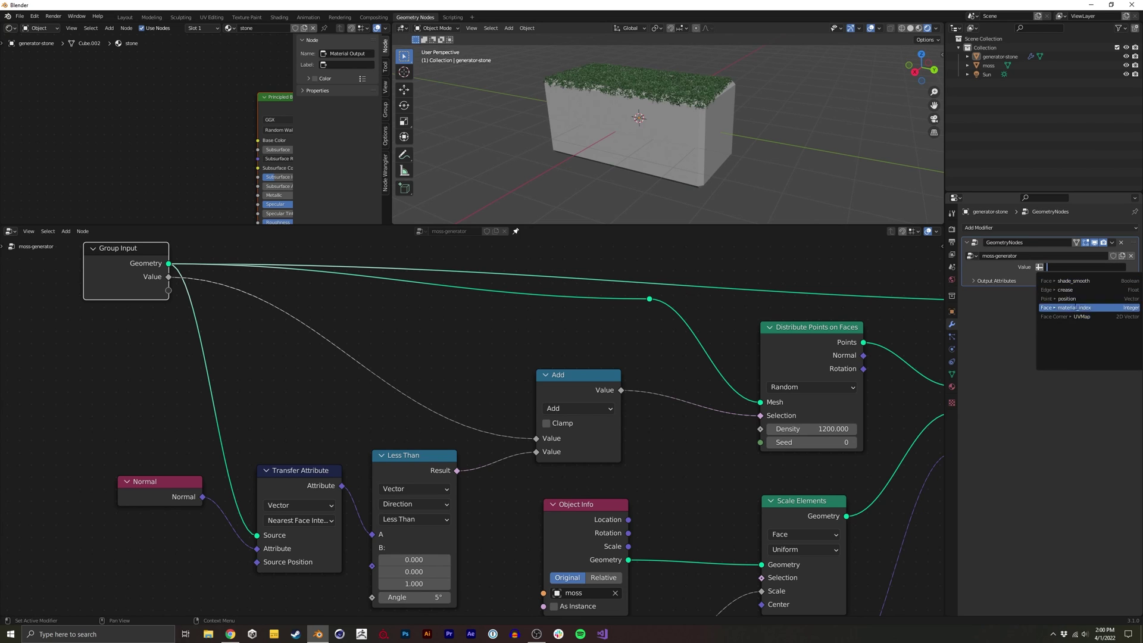
pyautogui.click(1051, 327)
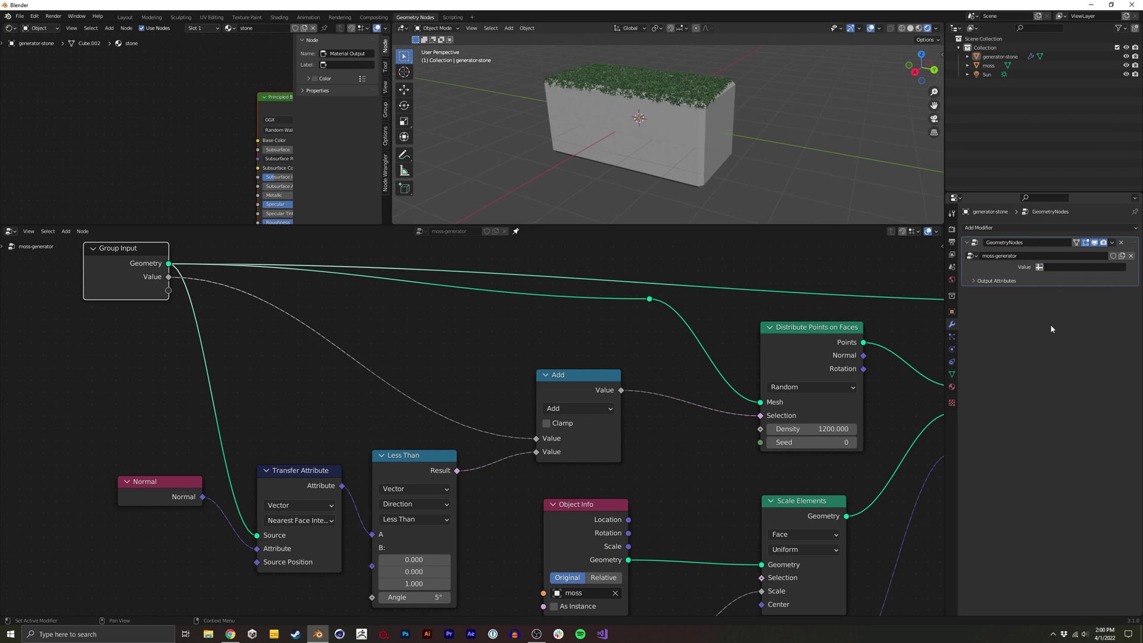
pyautogui.click(951, 374)
pyautogui.click(976, 365)
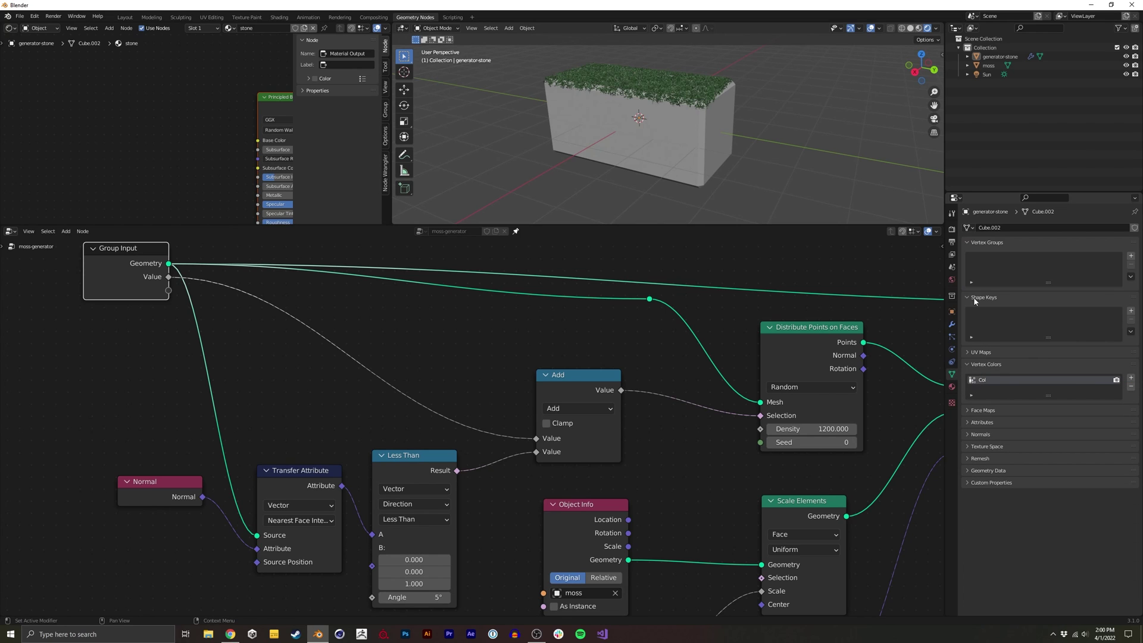
# Assign the Col vertex color attribute to the GeometryNodes modifier's Value input and inspect the moss on the stone.
pyautogui.click(951, 324)
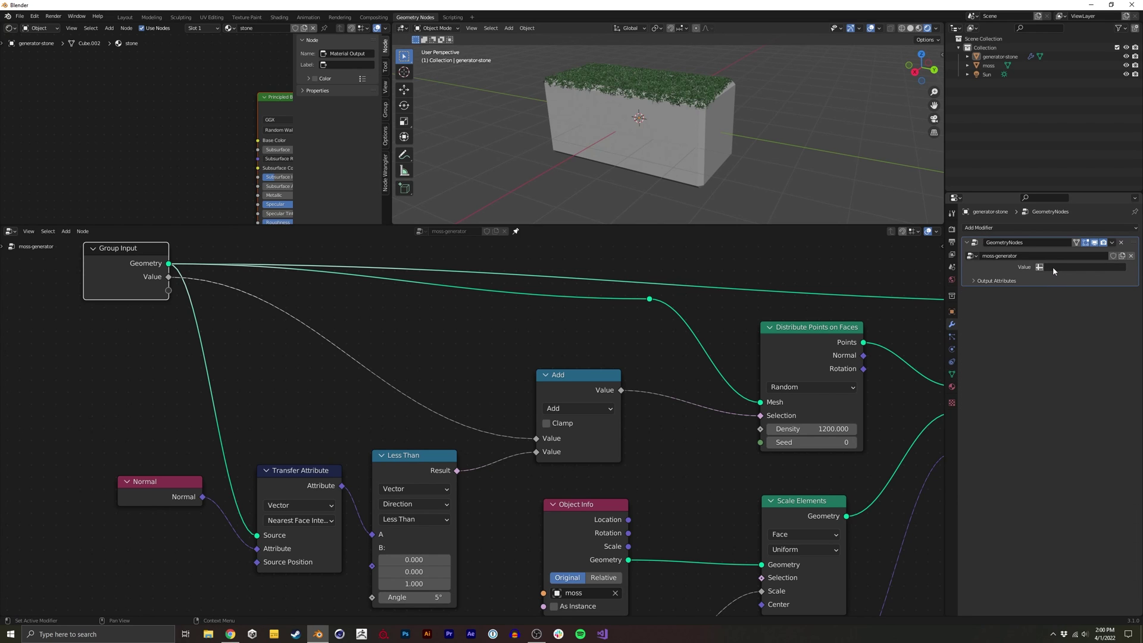
pyautogui.click(1071, 267)
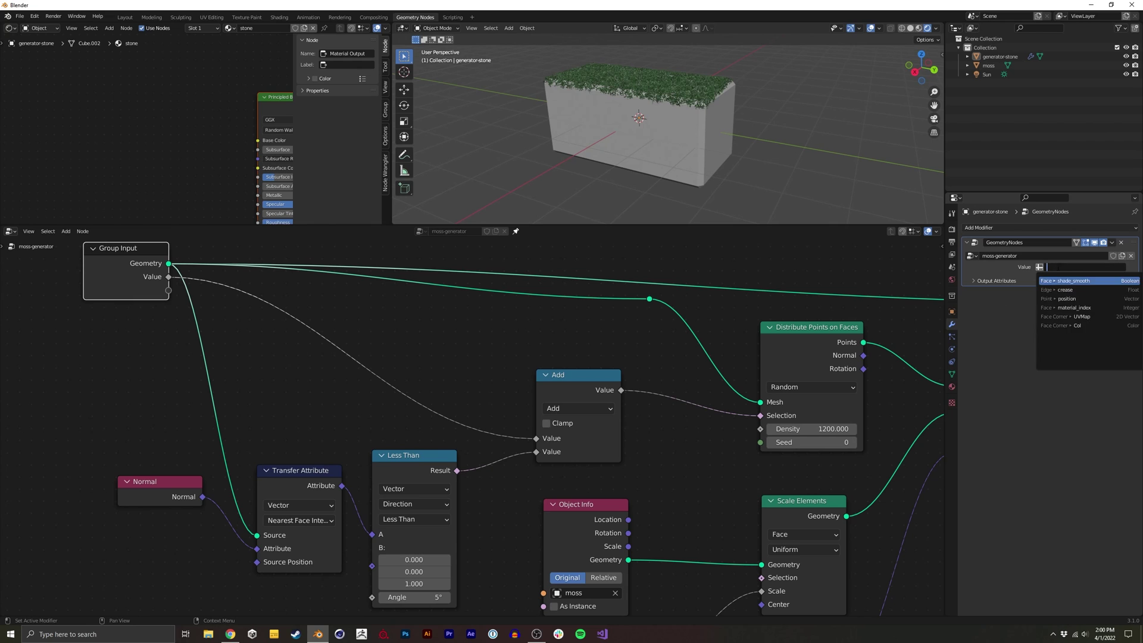
pyautogui.click(1068, 325)
pyautogui.moveTo(723, 140); pyautogui.dragTo(659, 129, button='middle')
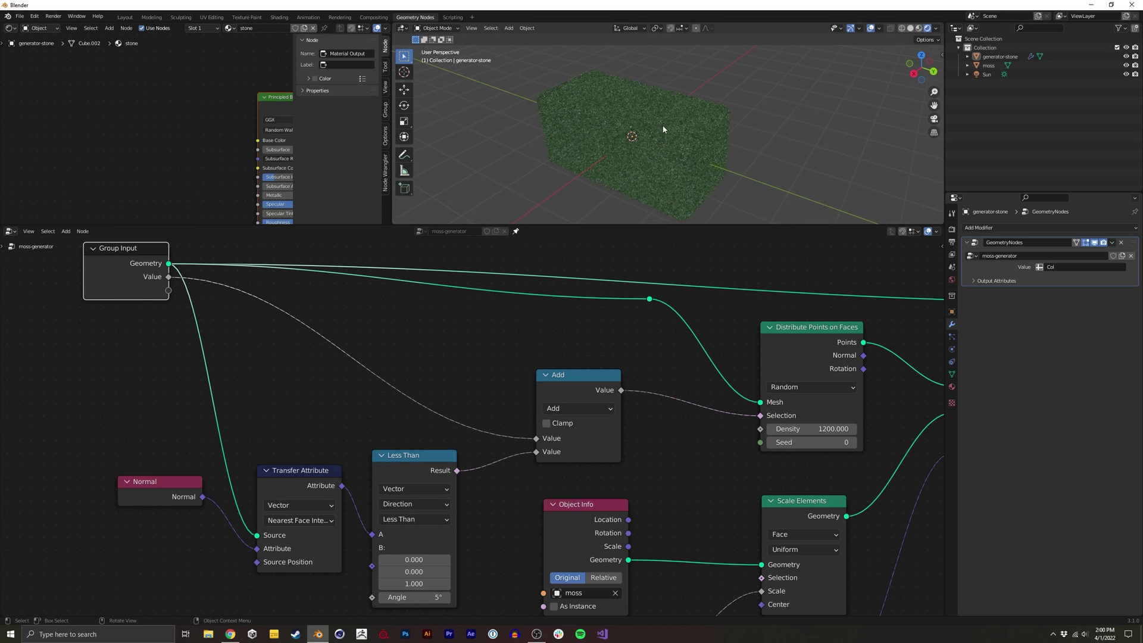
pyautogui.scroll(3, 659, 131)
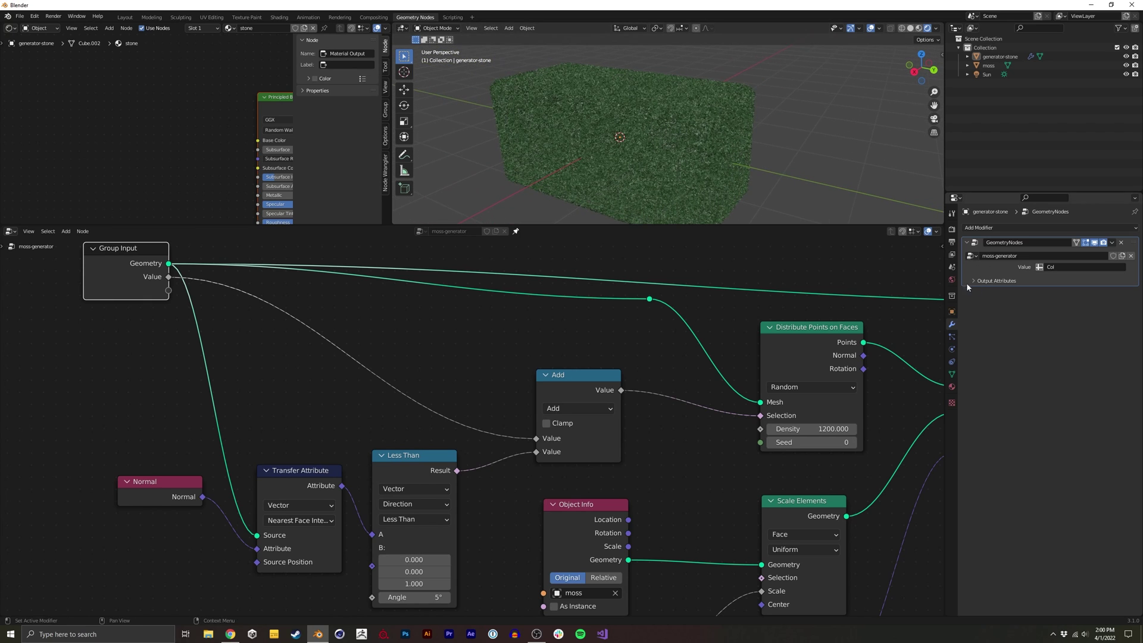
# Display the stone as a wireframe with its GeometryNodes modifier hidden in the viewport, and enter Edit Mode.
pyautogui.hotkey('alt', 'z')
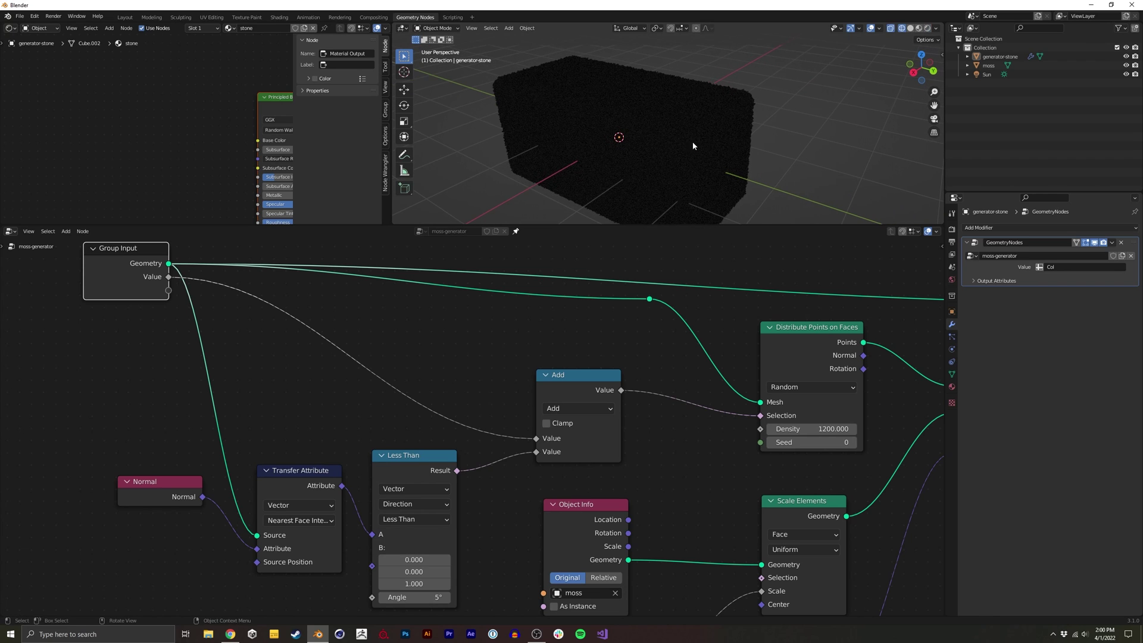
pyautogui.click(1094, 242)
pyautogui.moveTo(696, 159); pyautogui.dragTo(716, 126, button='middle')
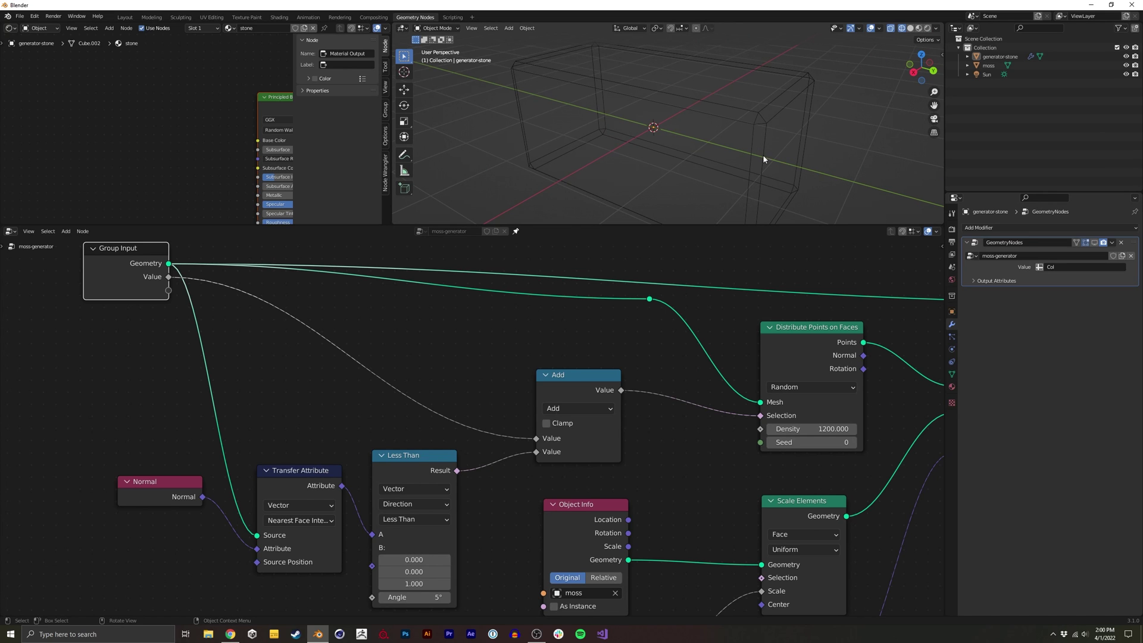
pyautogui.click(1030, 227)
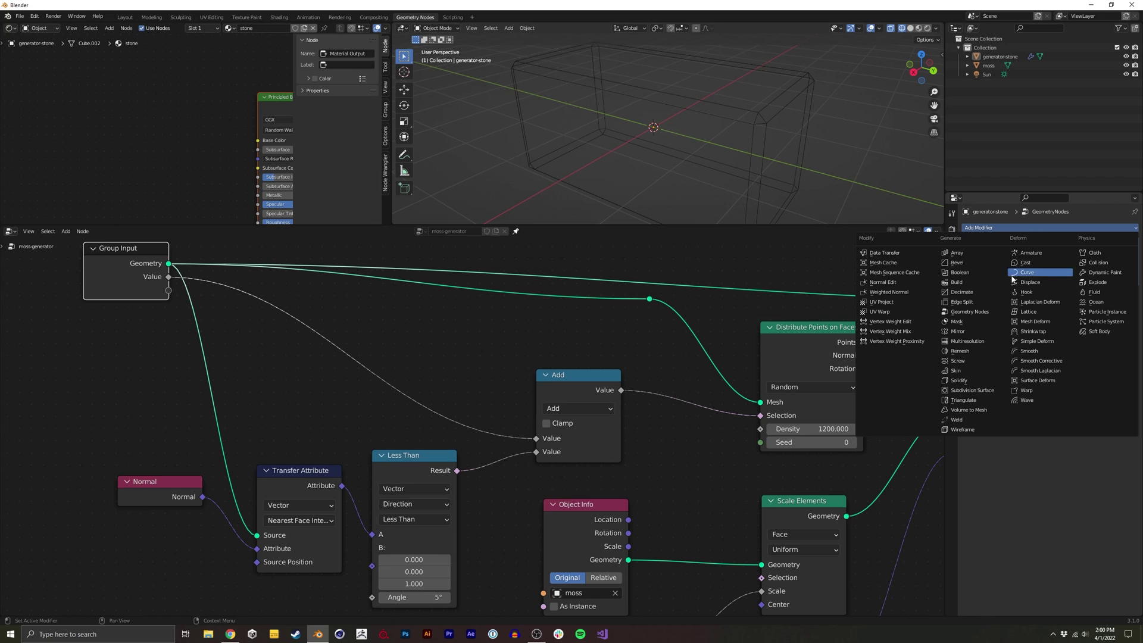
pyautogui.click(990, 312)
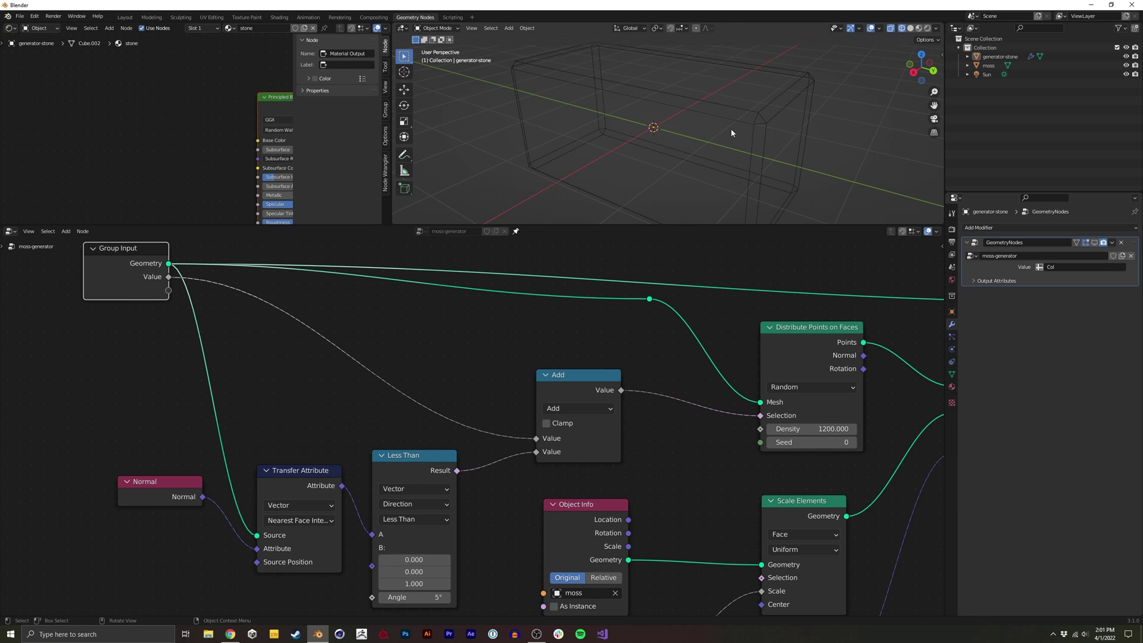
pyautogui.press('Tab')
pyautogui.hotkey('ctrl', 'r')
pyautogui.click(676, 88)
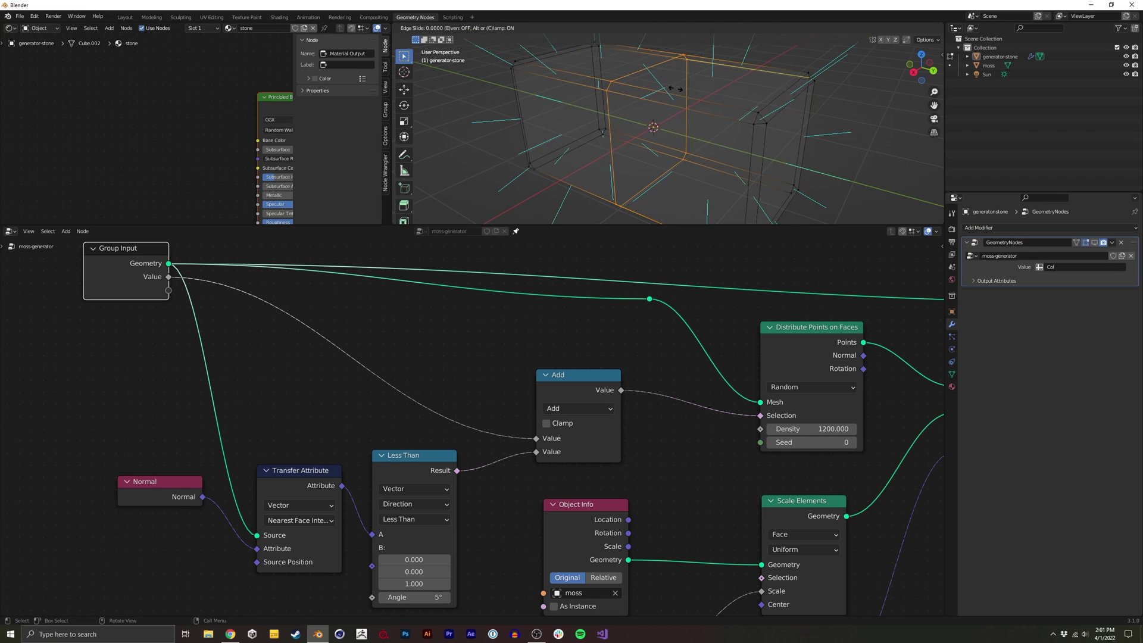
pyautogui.rightClick(699, 98)
pyautogui.hotkey('ctrl', 'z')
# Divide the stone's length with a series of evenly spaced loop cuts and return to Object Mode.
pyautogui.hotkey('ctrl', 'r')
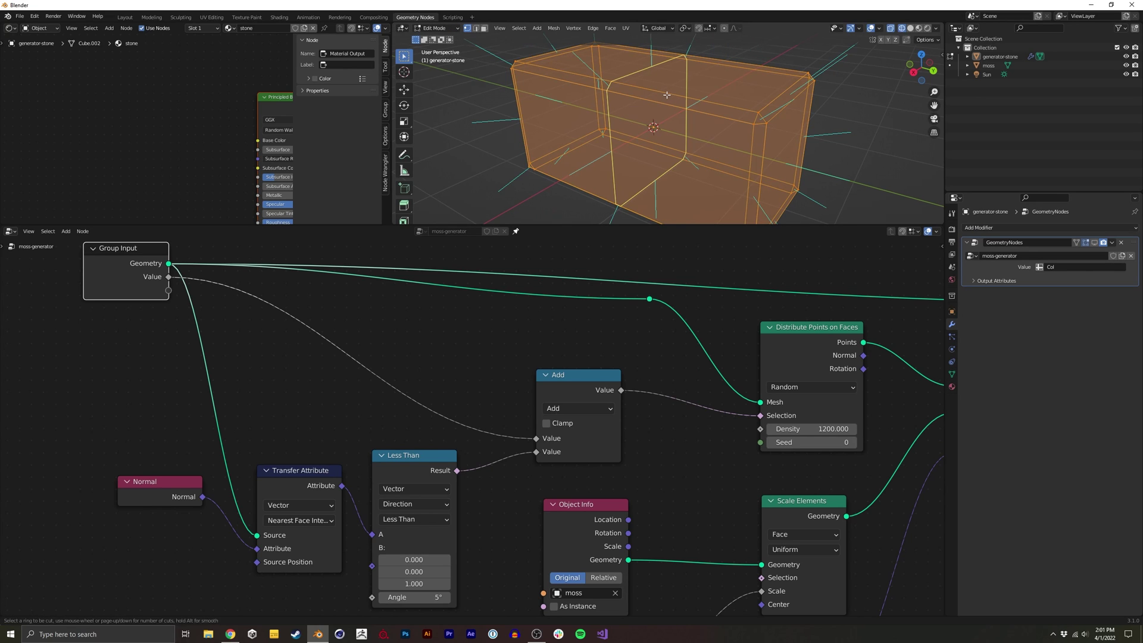
pyautogui.scroll(4, 667, 95)
pyautogui.scroll(9, 666, 95)
pyautogui.click(666, 95)
pyautogui.rightClick(678, 96)
pyautogui.press('Tab')
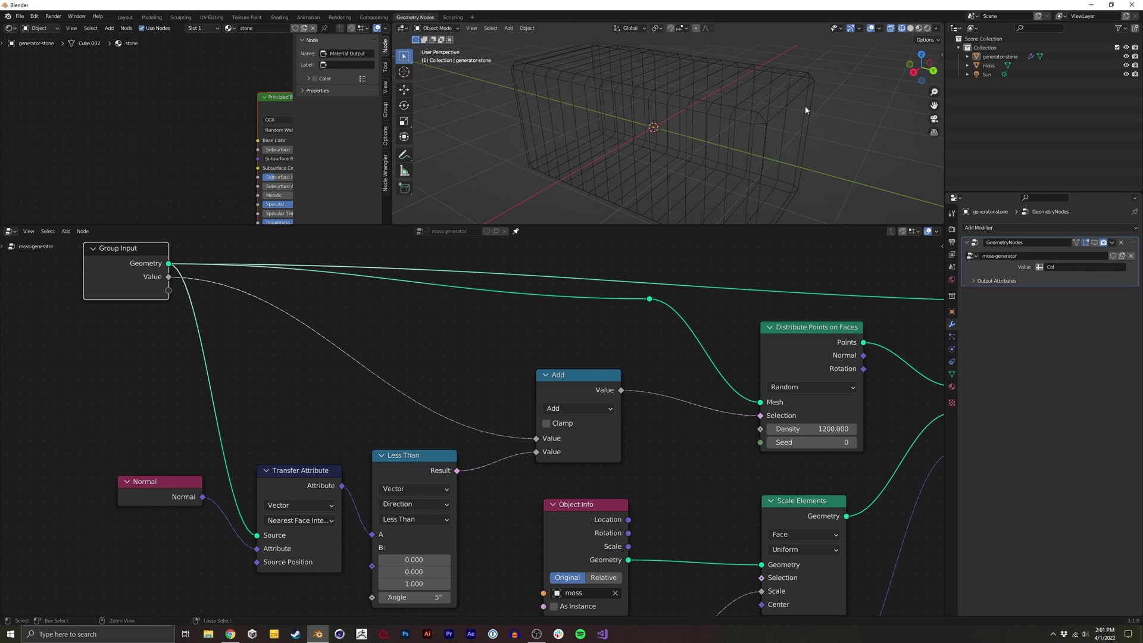
# Divide the stone's width with several evenly spaced lengthwise loop cuts, select the whole mesh and return to Object Mode.
pyautogui.press('Tab')
pyautogui.hotkey('ctrl', 'r')
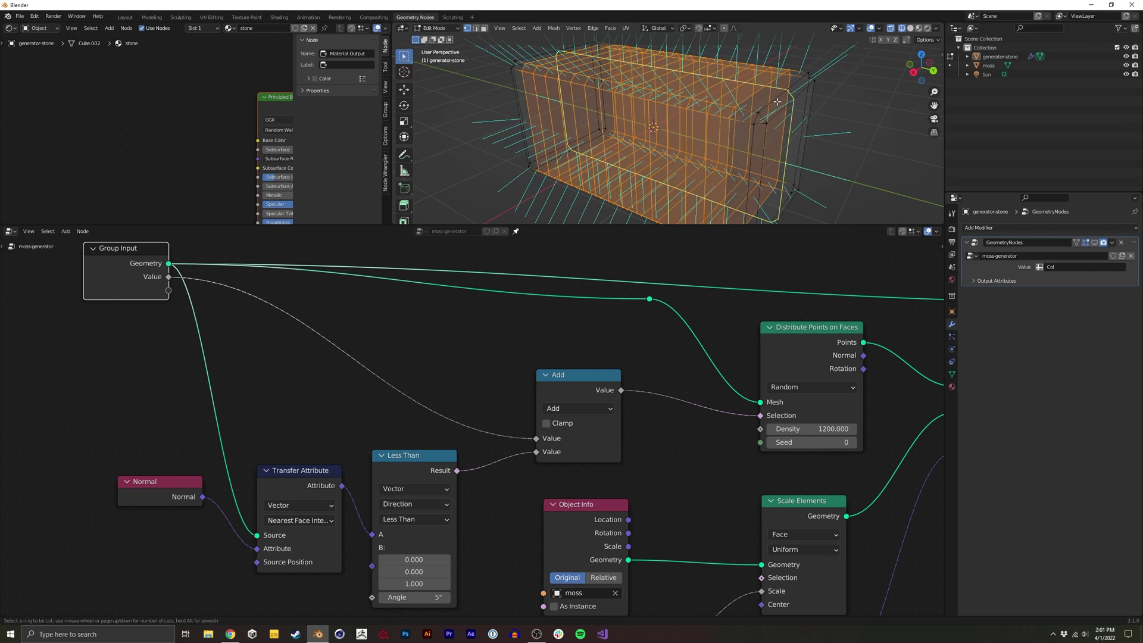
pyautogui.scroll(4, 777, 102)
pyautogui.click(776, 101)
pyautogui.press('a')
pyautogui.press('Tab')
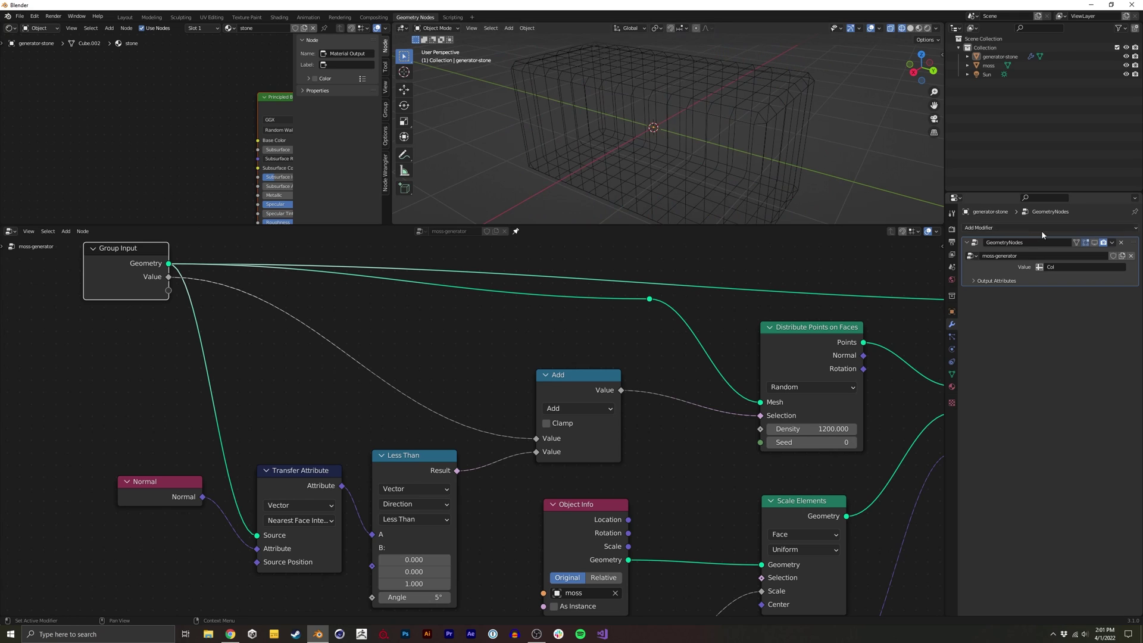
# Add a Simple Subdivision Surface modifier above GeometryNodes, with Optimal Display off and viewport levels set to 2.
pyautogui.click(1019, 226)
pyautogui.click(971, 382)
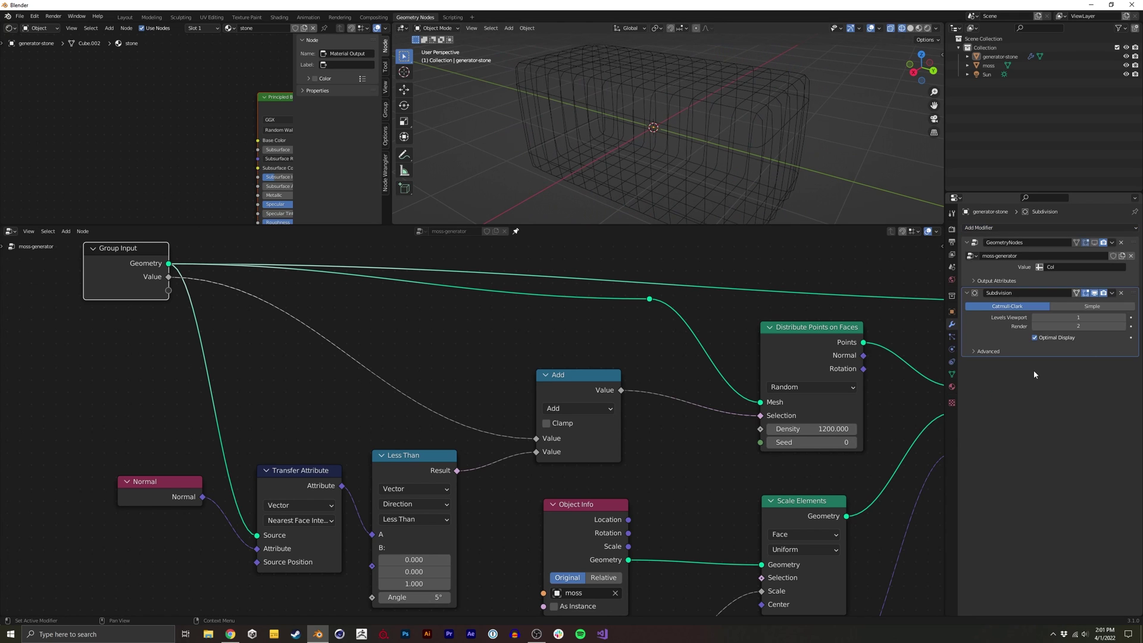
pyautogui.moveTo(1128, 296); pyautogui.dragTo(1124, 247)
pyautogui.click(1113, 257)
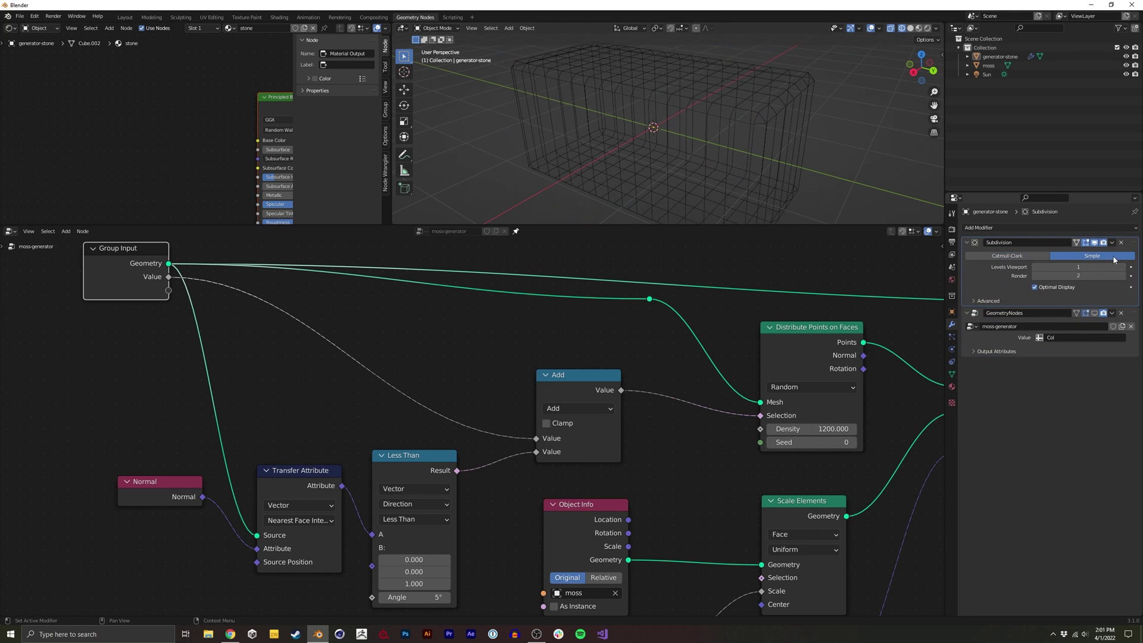
pyautogui.click(1036, 286)
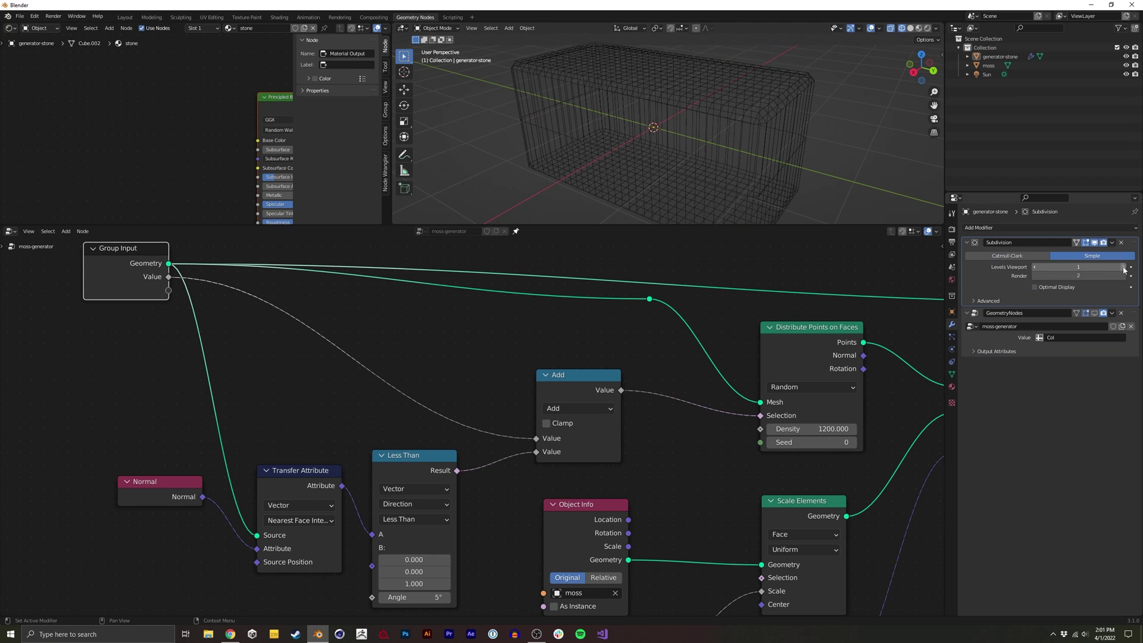
pyautogui.click(1124, 268)
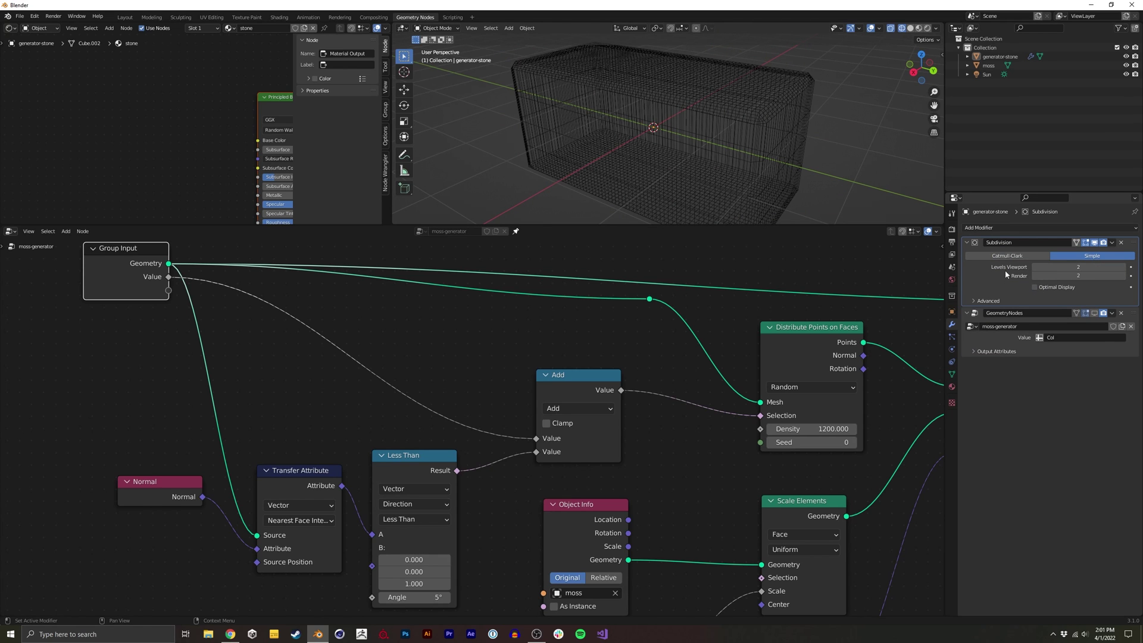
# Apply the Subdivision modifier to the stone and enter Edit Mode.
pyautogui.hotkey('ctrl', 'a')
pyautogui.moveTo(649, 156)
pyautogui.mouseDown(button='middle')
pyautogui.moveTo(669, 132)
pyautogui.moveTo(628, 162)
pyautogui.moveTo(661, 150)
pyautogui.mouseUp(button='middle')
pyautogui.press('Tab')
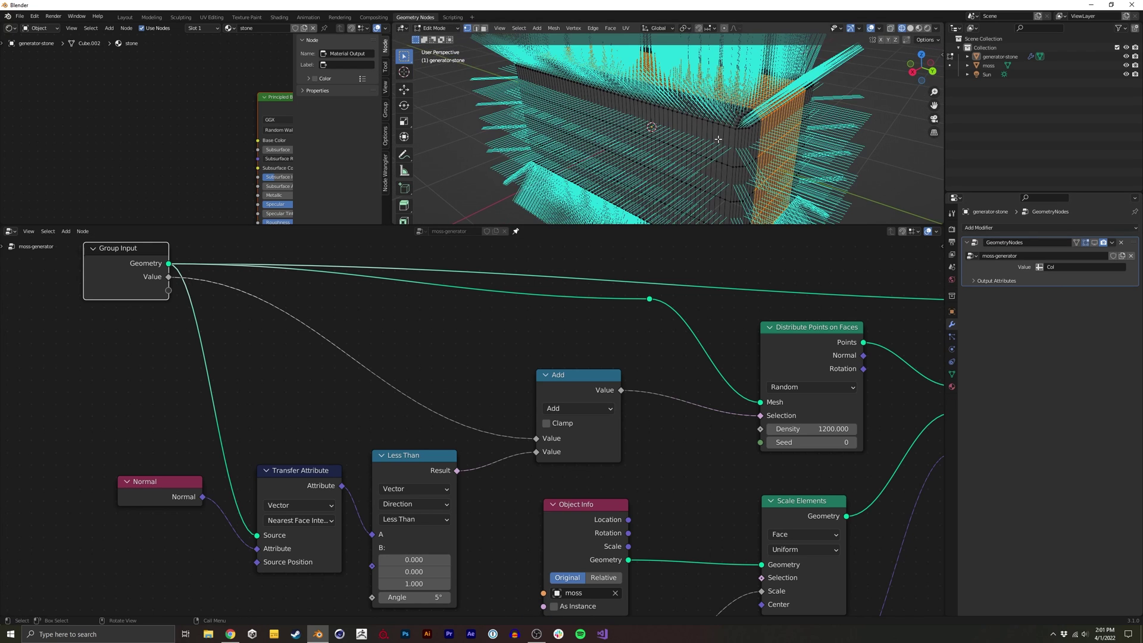
pyautogui.hotkey('ctrl', 'r')
pyautogui.click(735, 145)
pyautogui.click(735, 144)
pyautogui.hotkey('ctrl', 'z')
# Add horizontal loop cuts around the upper part of the stone's sides and turn off the face normals overlay.
pyautogui.hotkey('ctrl', 'r')
pyautogui.click(735, 144)
pyautogui.click(879, 28)
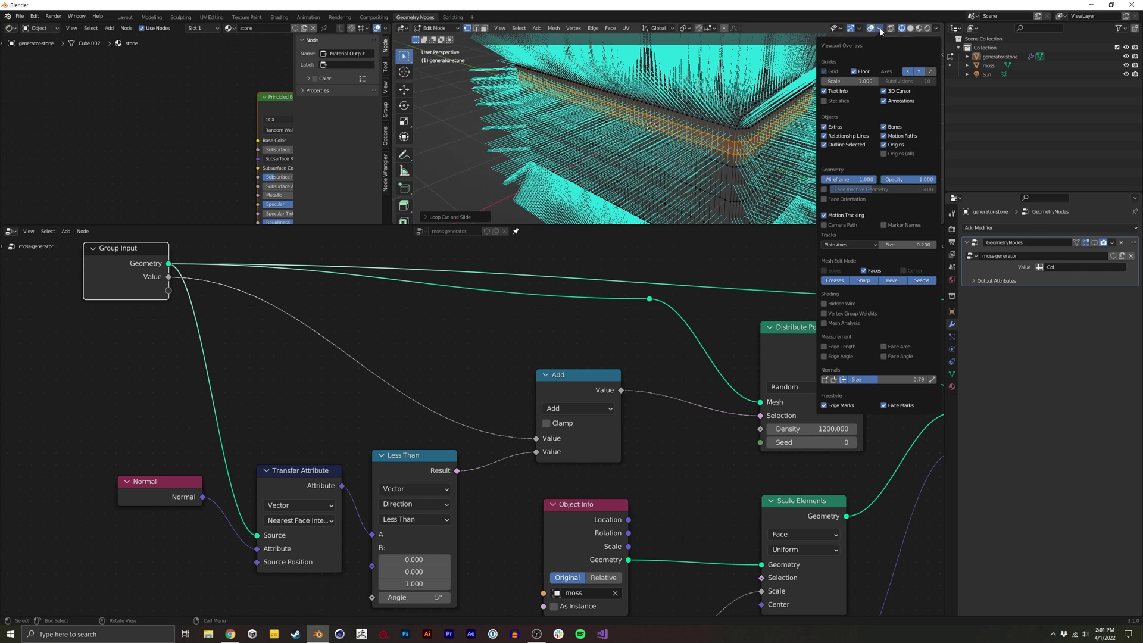
pyautogui.click(841, 379)
# Add more horizontal loop cuts around the middle and lower parts of the stone's sides.
pyautogui.hotkey('ctrl', 'r')
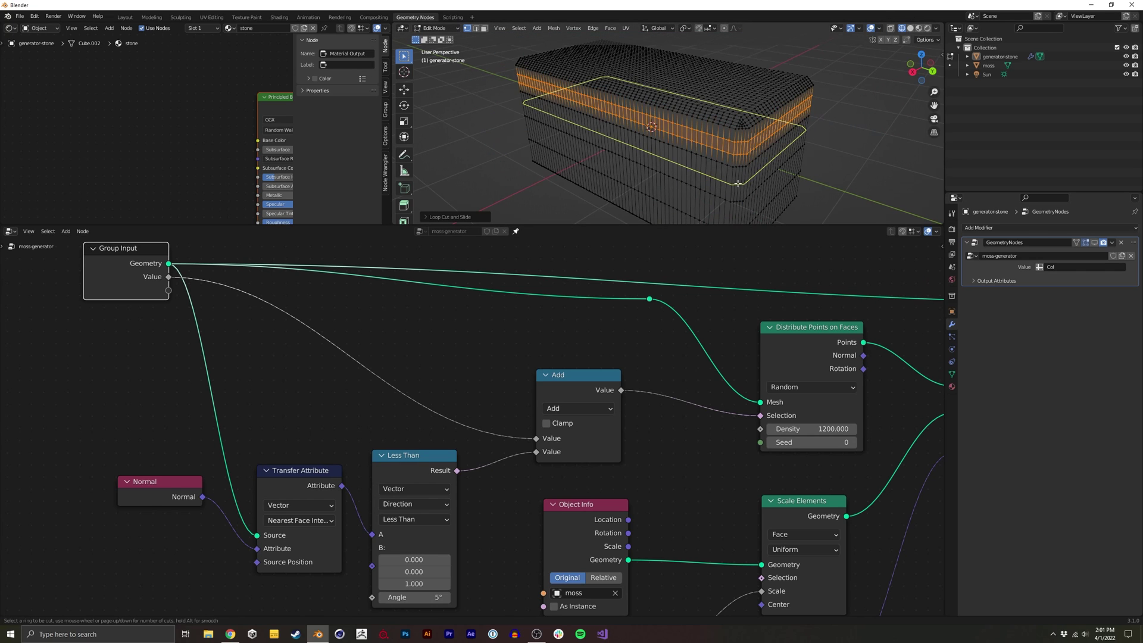
pyautogui.click(731, 199)
pyautogui.hotkey('ctrl', 'r')
pyautogui.scroll(1, 731, 213)
pyautogui.click(732, 212)
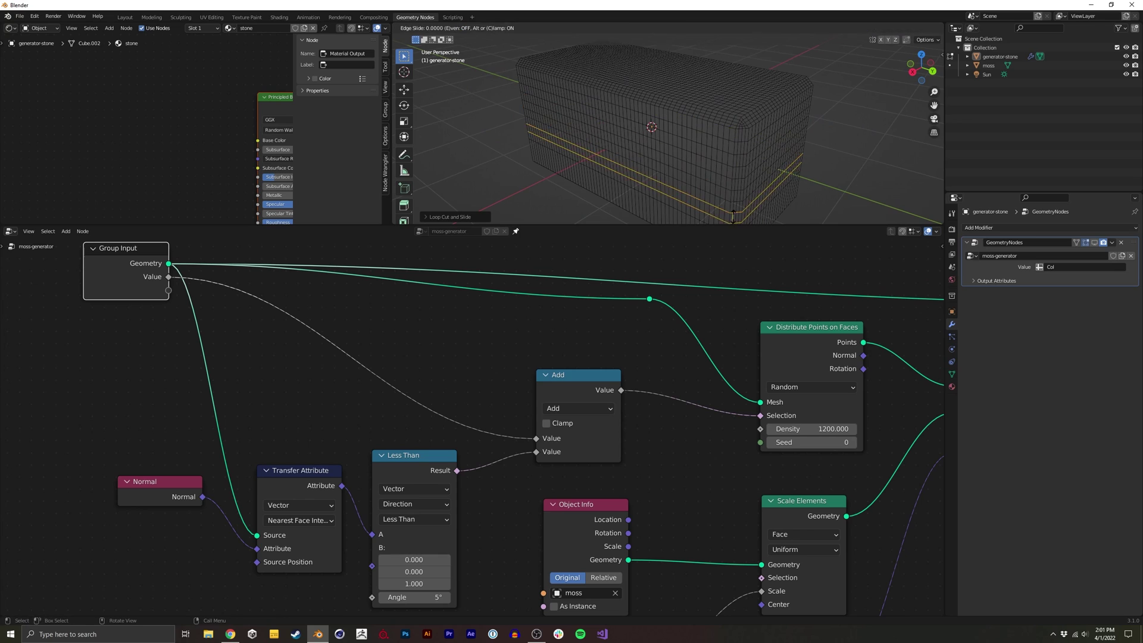
pyautogui.click(731, 212)
pyautogui.hotkey('ctrl', 'r')
pyautogui.press('Escape')
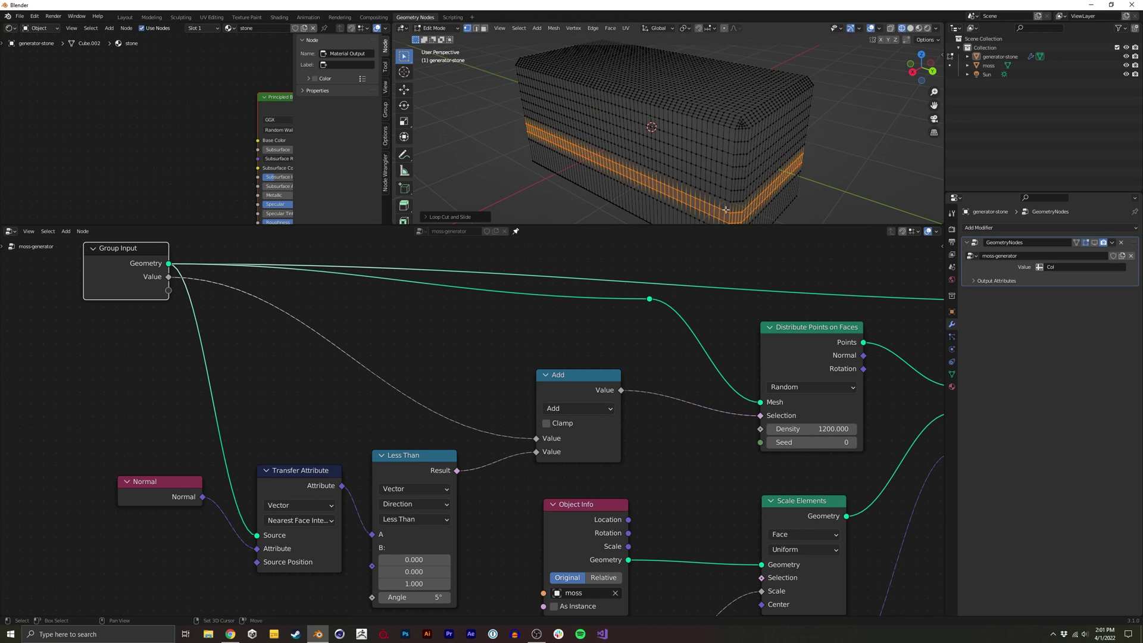
# Add horizontal loop cuts around the lowest band of the stone's sides and return to Object Mode.
pyautogui.moveTo(725, 210); pyautogui.dragTo(714, 211, button='middle')
pyautogui.hotkey('ctrl', 'r')
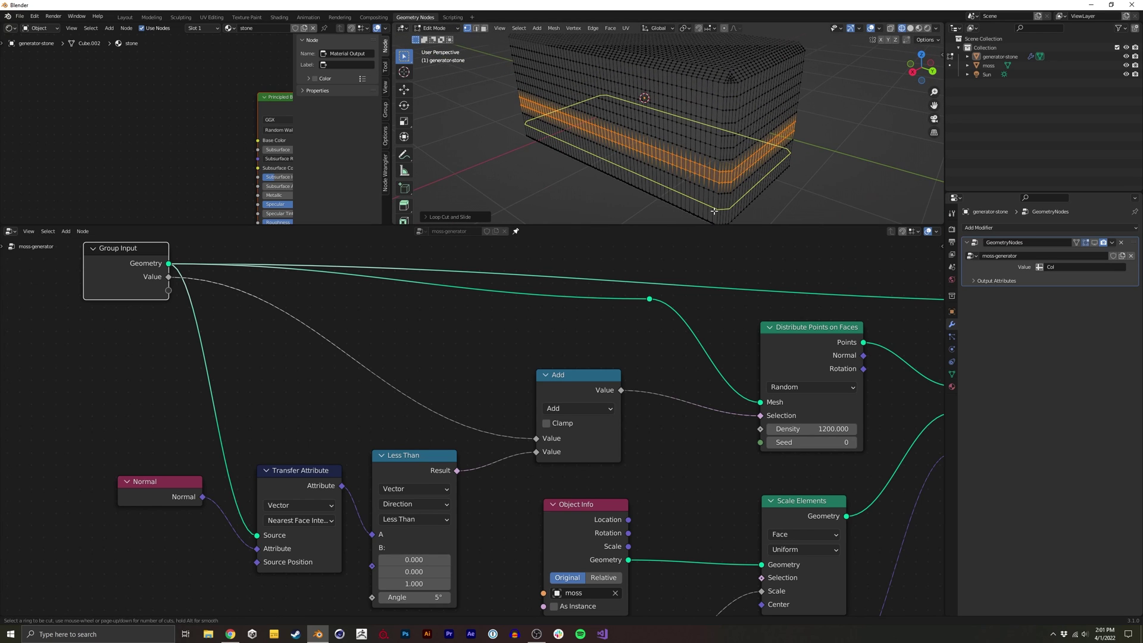
pyautogui.scroll(1, 714, 211)
pyautogui.click(713, 210)
pyautogui.click(713, 211)
pyautogui.press('Tab')
pyautogui.moveTo(676, 167); pyautogui.dragTo(720, 178, button='middle')
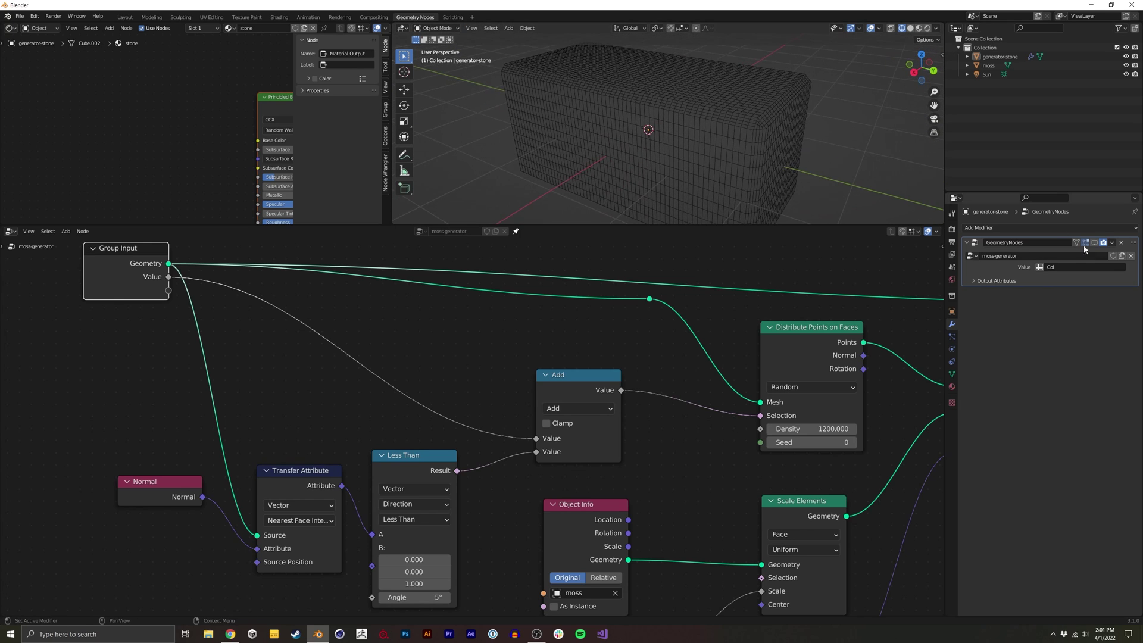
# Show the GeometryNodes modifier in the viewport again and enlarge the 3D viewport area.
pyautogui.click(1098, 244)
pyautogui.click(952, 374)
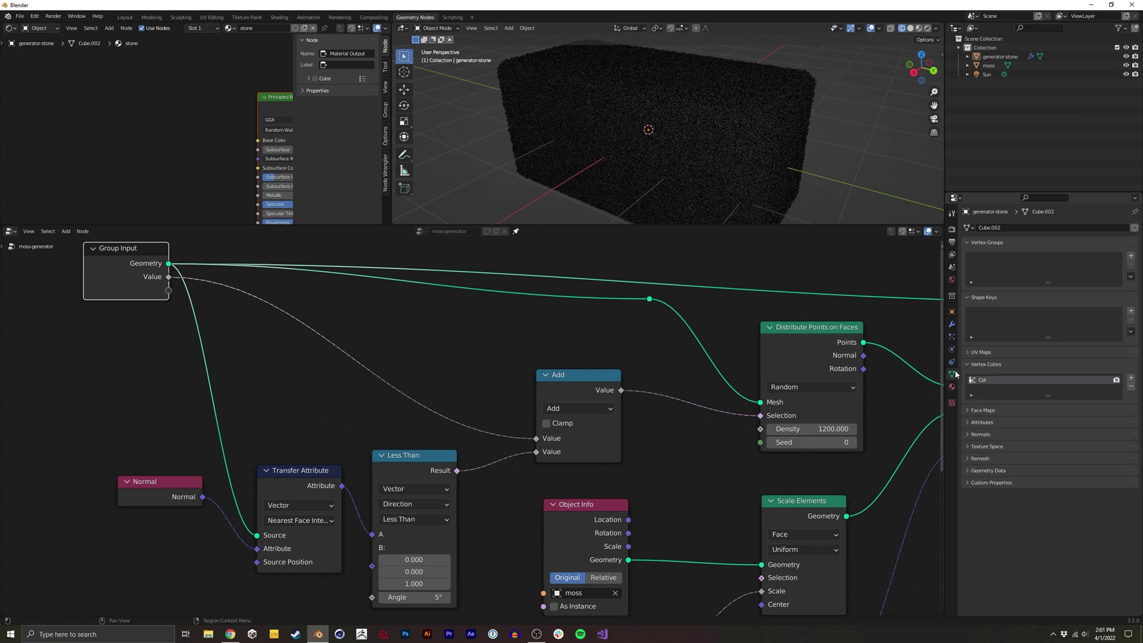
pyautogui.click(951, 324)
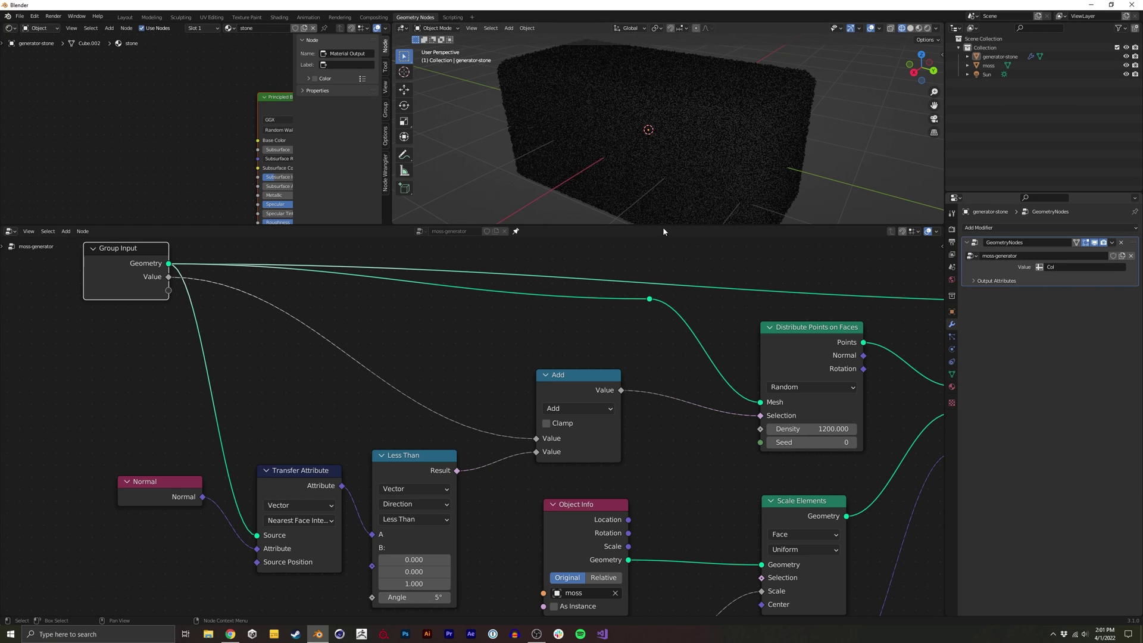
pyautogui.moveTo(662, 226); pyautogui.dragTo(661, 334)
pyautogui.moveTo(654, 238); pyautogui.dragTo(650, 211, button='middle')
pyautogui.moveTo(759, 148); pyautogui.dragTo(736, 177, button='middle')
# Switch the 3D viewport to Rendered shading and put the stone in Vertex Paint mode.
pyautogui.press('z')
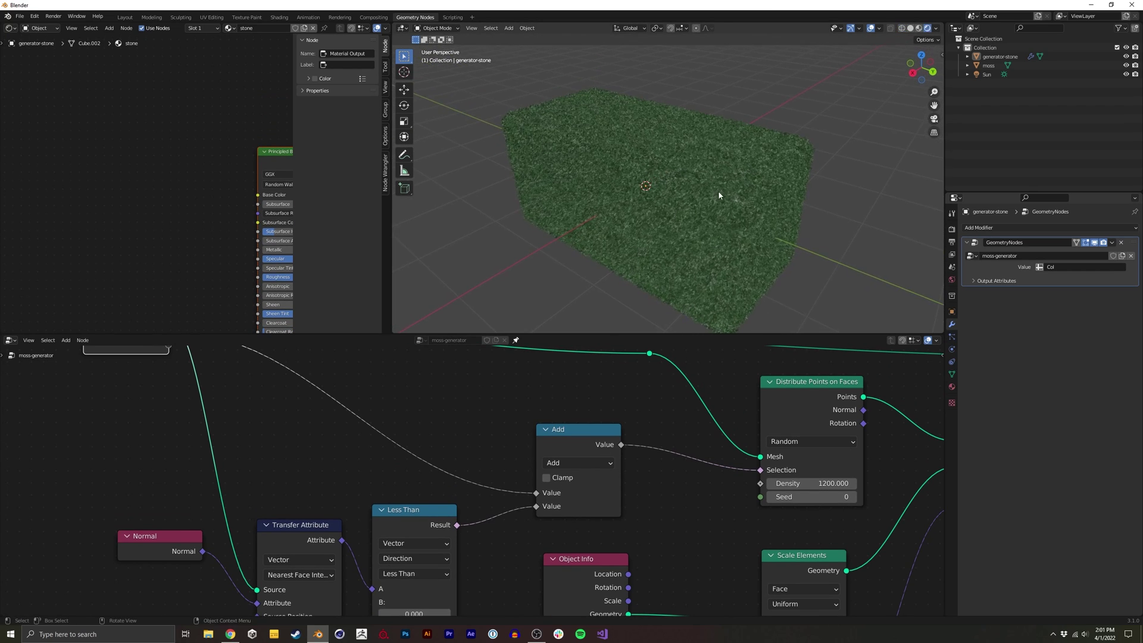
pyautogui.hotkey('ctrl', 'Tab')
pyautogui.click(721, 150)
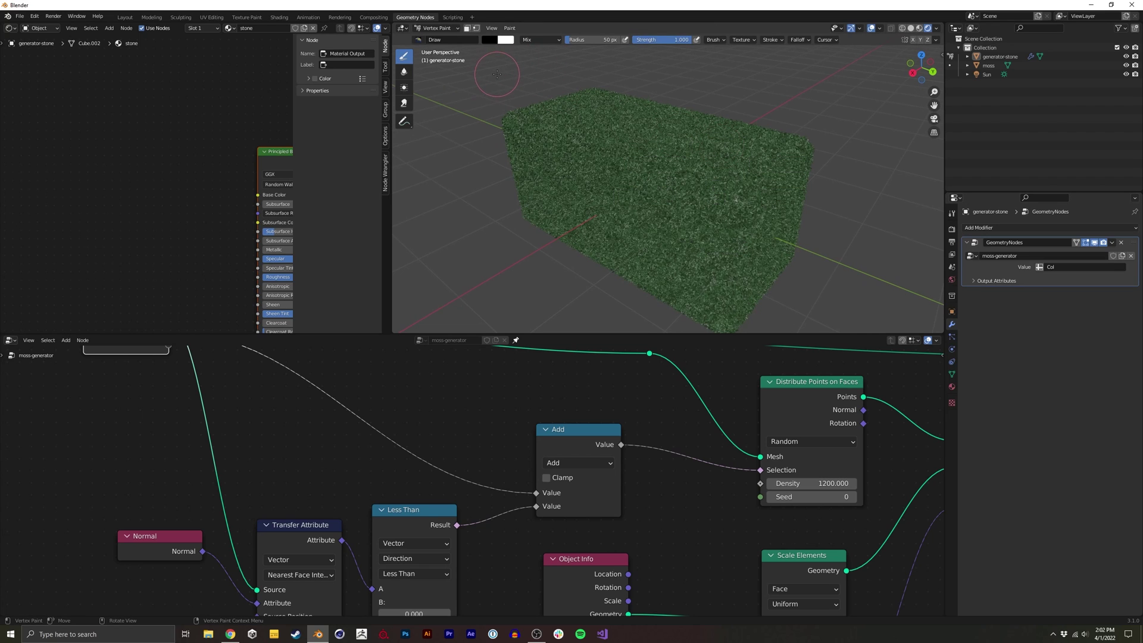
# Fill all of the stone's vertex colors with black and swap the brush color to white.
pyautogui.click(510, 29)
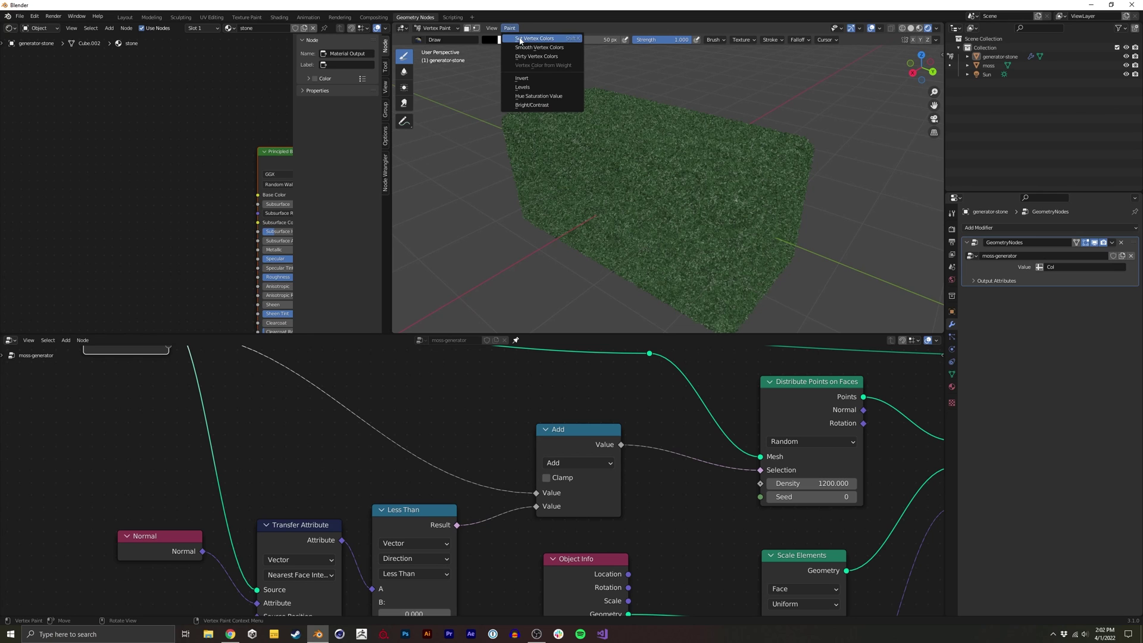
pyautogui.click(519, 39)
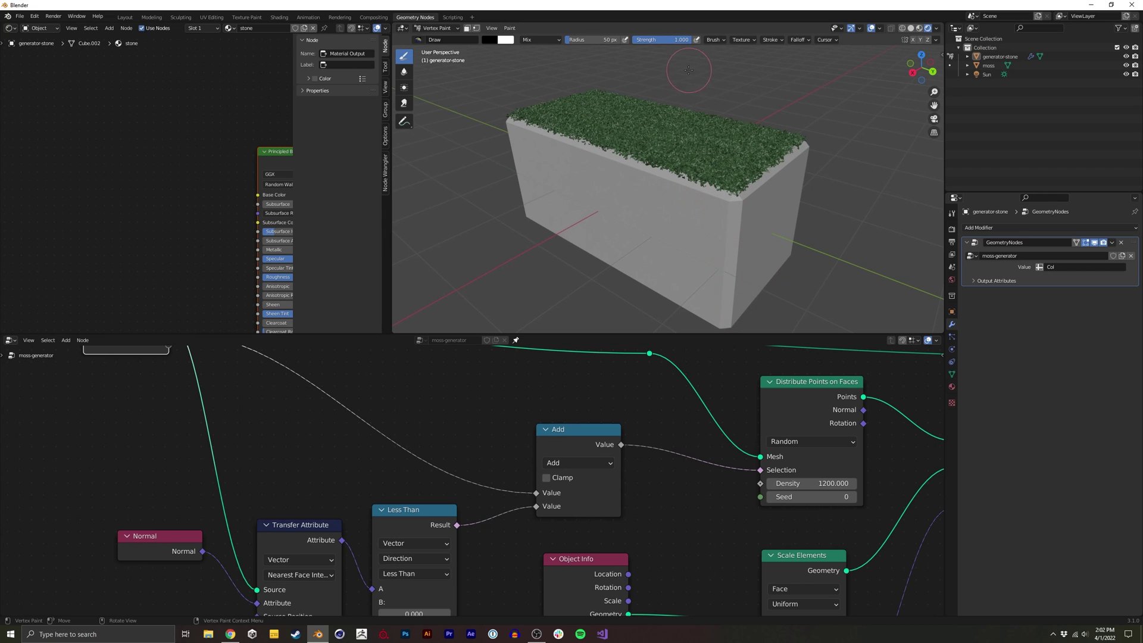
pyautogui.press('x')
# Paint white vertex color down two of the stone's vertical corners and along part of the long side's upper edge.
pyautogui.moveTo(734, 202); pyautogui.dragTo(723, 297)
pyautogui.moveTo(723, 298); pyautogui.dragTo(677, 104, button='middle')
pyautogui.moveTo(677, 104); pyautogui.dragTo(621, 250)
pyautogui.moveTo(622, 250); pyautogui.dragTo(613, 209, button='middle')
pyautogui.moveTo(613, 209)
pyautogui.mouseDown()
pyautogui.moveTo(622, 172)
pyautogui.moveTo(690, 150)
pyautogui.mouseUp()
pyautogui.keyDown('shift'); pyautogui.moveTo(690, 150); pyautogui.dragTo(731, 126, button='middle'); pyautogui.keyUp('shift')
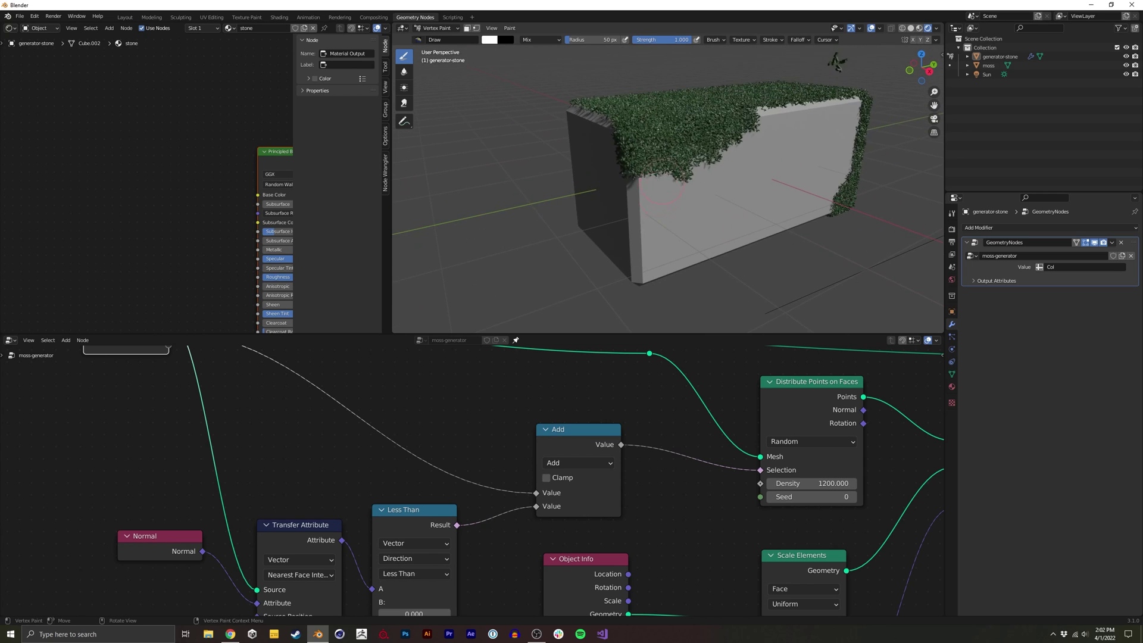
# Extend the white vertex paint down the bare corner of the long side and onto the adjoining short end.
pyautogui.moveTo(665, 179)
pyautogui.mouseDown()
pyautogui.moveTo(674, 169)
pyautogui.moveTo(661, 253)
pyautogui.mouseUp()
pyautogui.moveTo(660, 253); pyautogui.dragTo(622, 238, button='middle')
pyautogui.moveTo(622, 238)
pyautogui.mouseDown()
pyautogui.moveTo(640, 241)
pyautogui.moveTo(676, 145)
pyautogui.mouseUp()
pyautogui.moveTo(730, 172); pyautogui.dragTo(645, 178, button='middle')
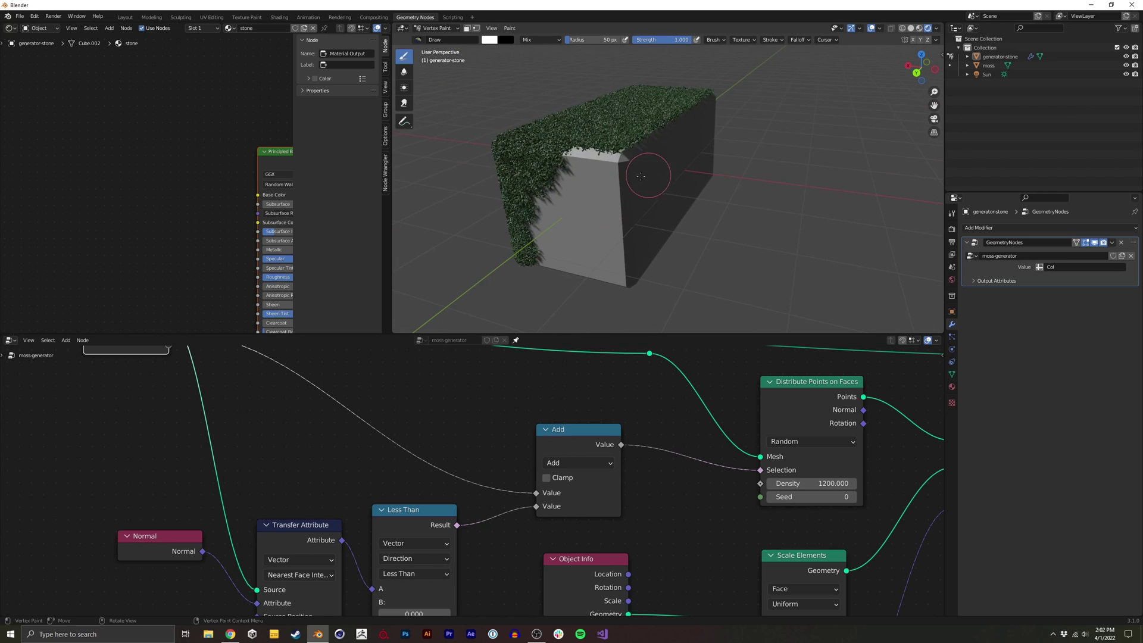
# Swap the brush colors back, return the stone to Object Mode and inspect the painted moss coverage.
pyautogui.moveTo(624, 119)
pyautogui.mouseDown(button='middle')
pyautogui.moveTo(631, 244)
pyautogui.moveTo(587, 236)
pyautogui.mouseUp(button='middle')
pyautogui.press('x')
pyautogui.moveTo(619, 179); pyautogui.dragTo(677, 174, button='middle')
pyautogui.hotkey('ctrl', 'Tab')
pyautogui.click(539, 219)
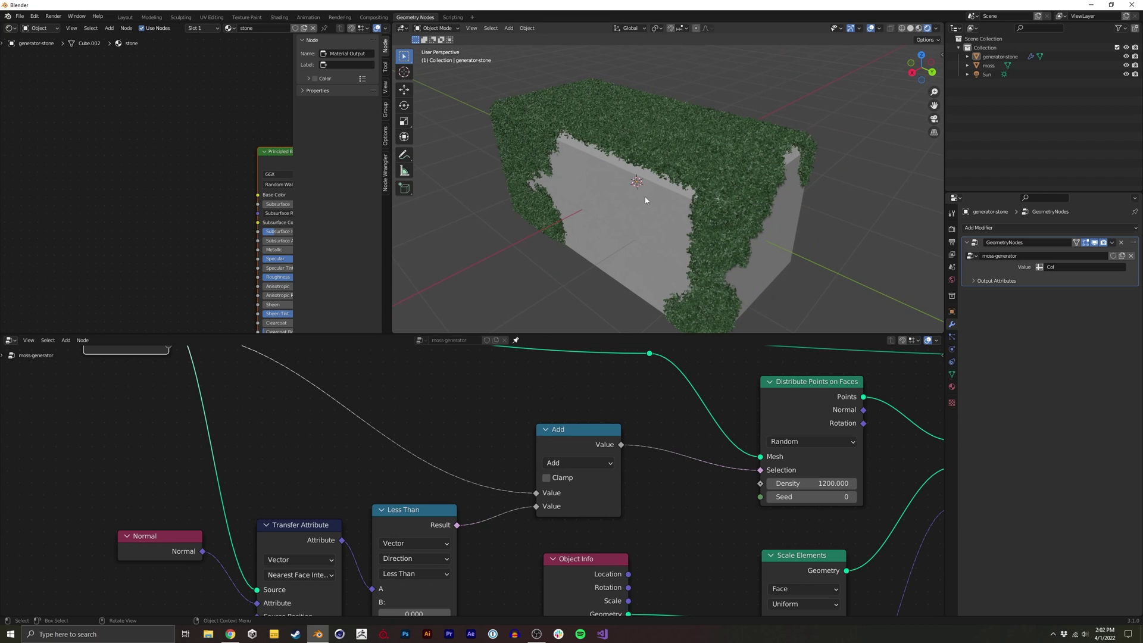
pyautogui.moveTo(706, 202); pyautogui.dragTo(687, 201, button='middle')
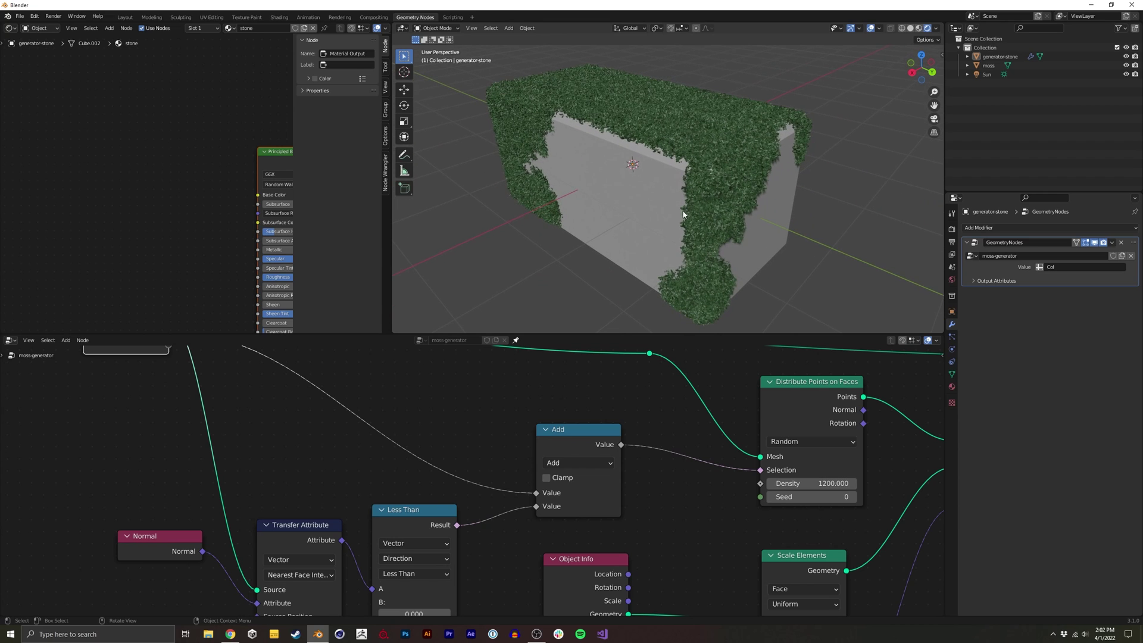